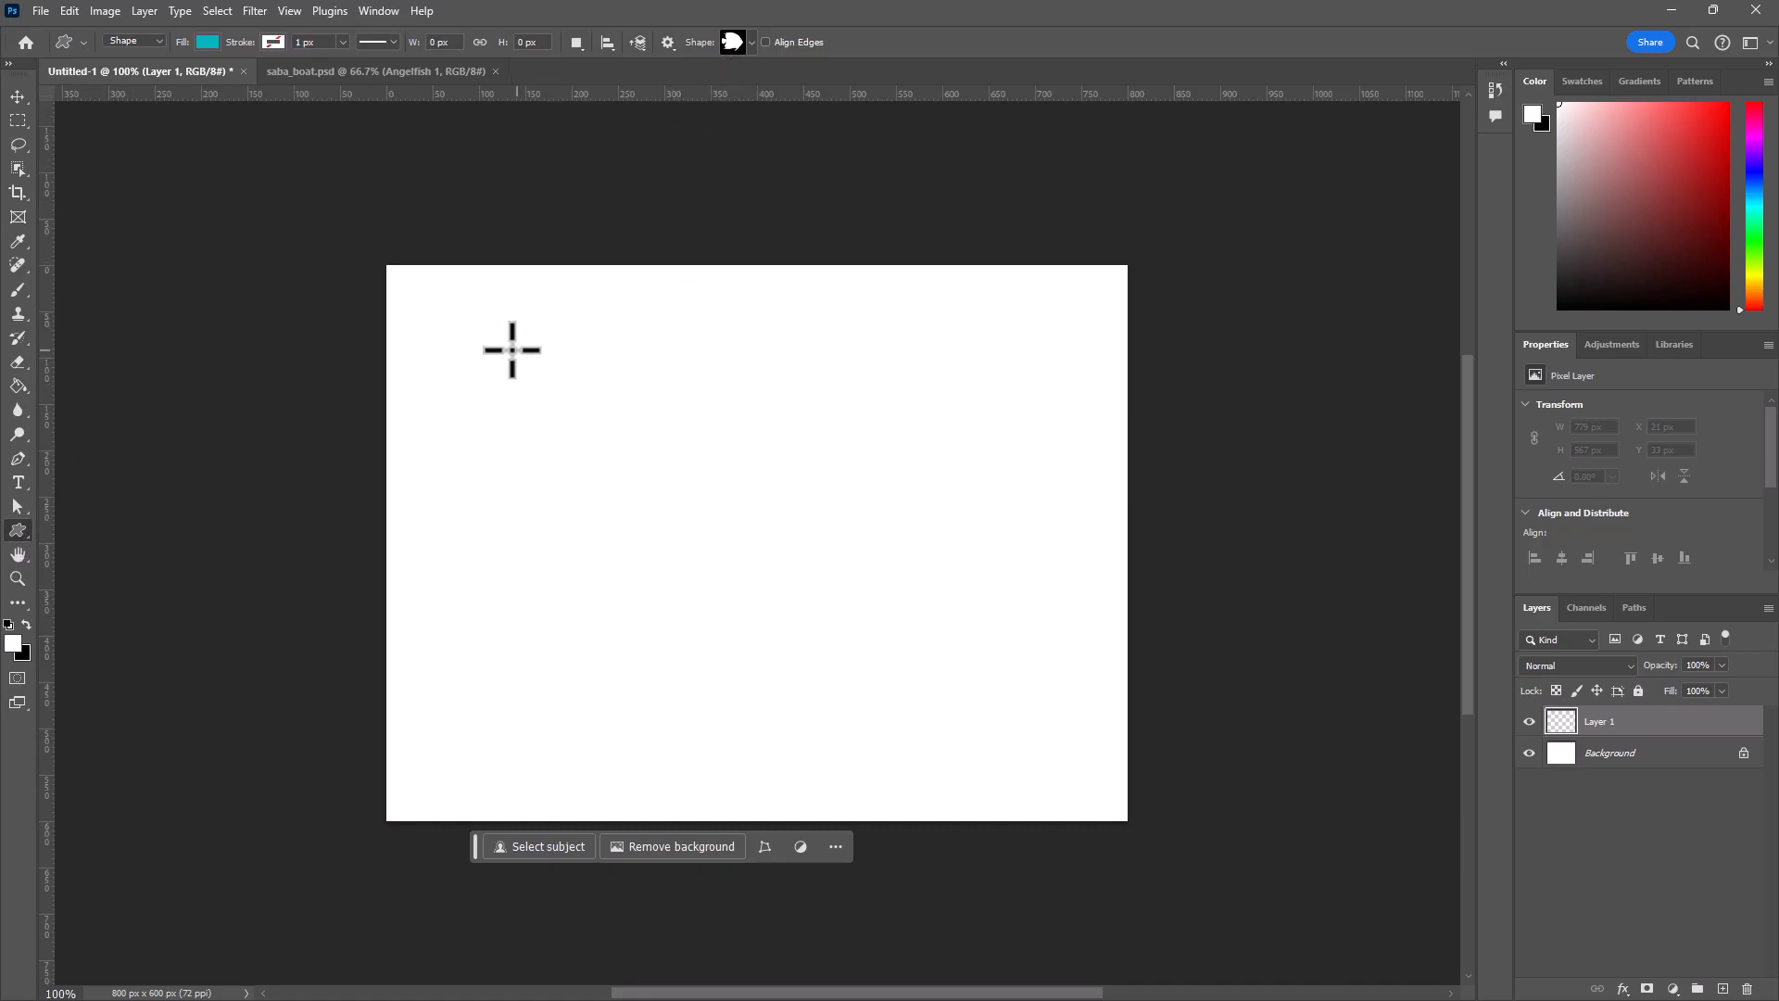
Draw an angelfish shape about 194 × 164 px in the canvas's upper-left area and place a duplicate diagonally below it
{"action": "left_click_drag", "start_coordinate": [496, 342], "coordinate": [667, 547]}
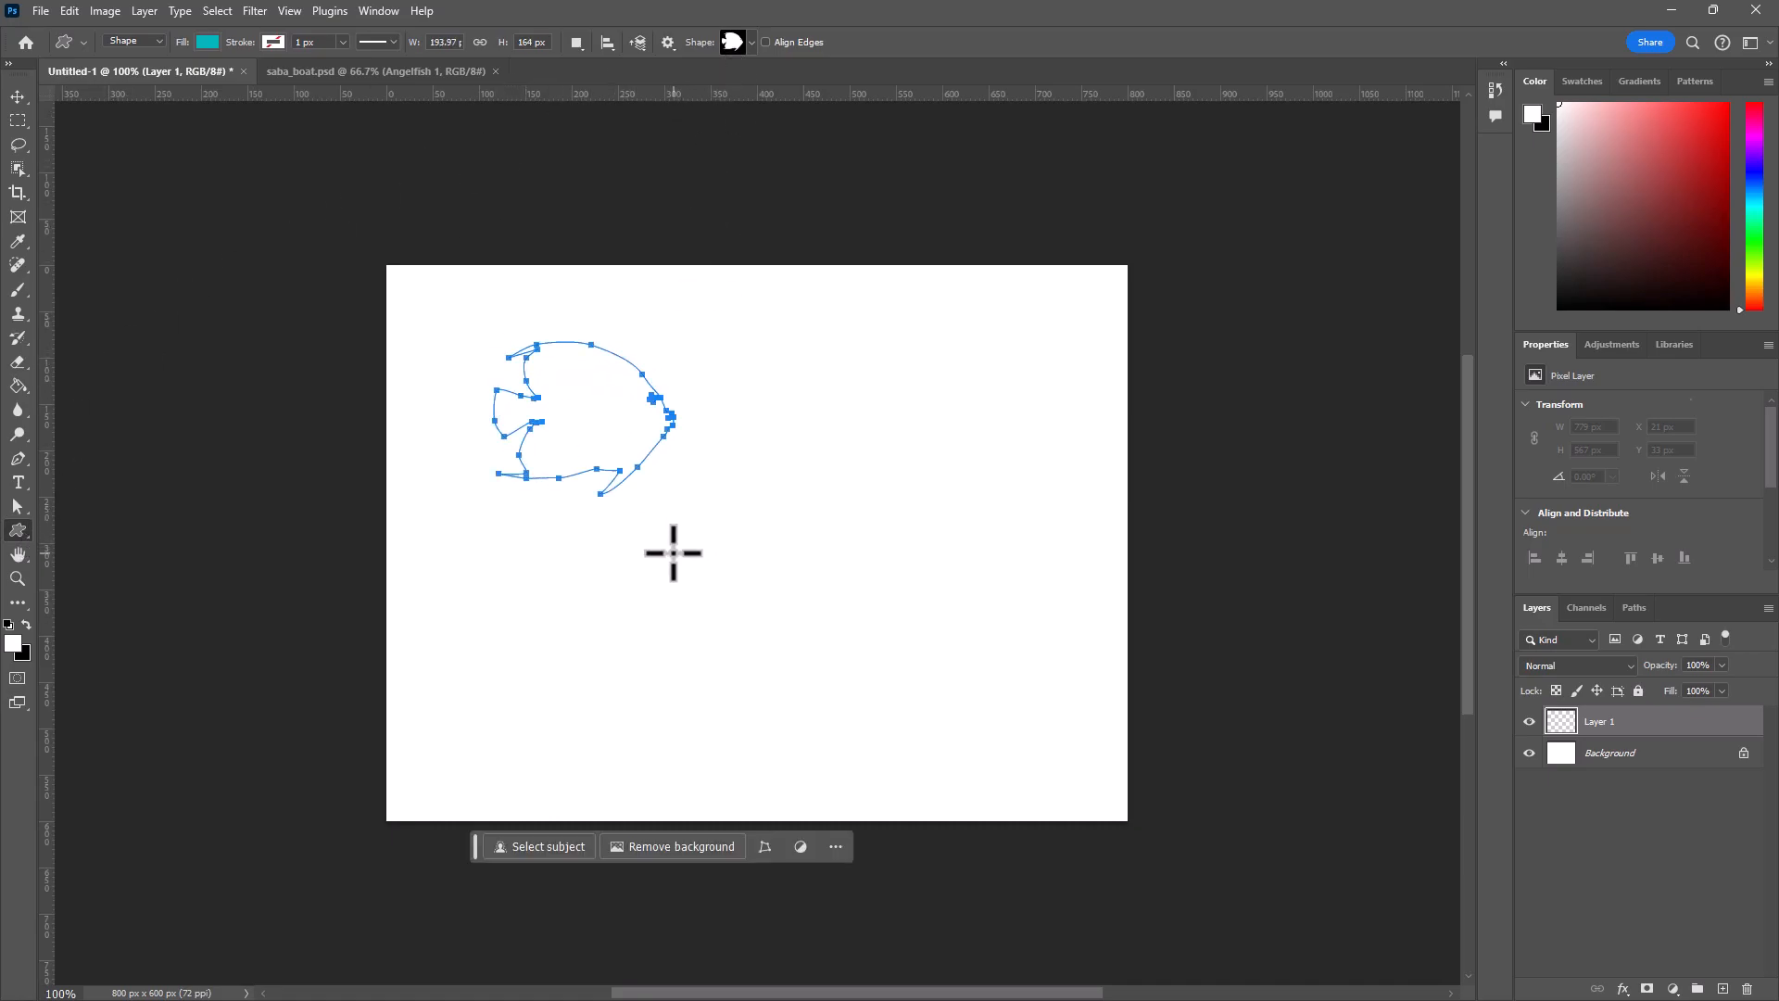
{"action": "left_click", "coordinate": [18, 97]}
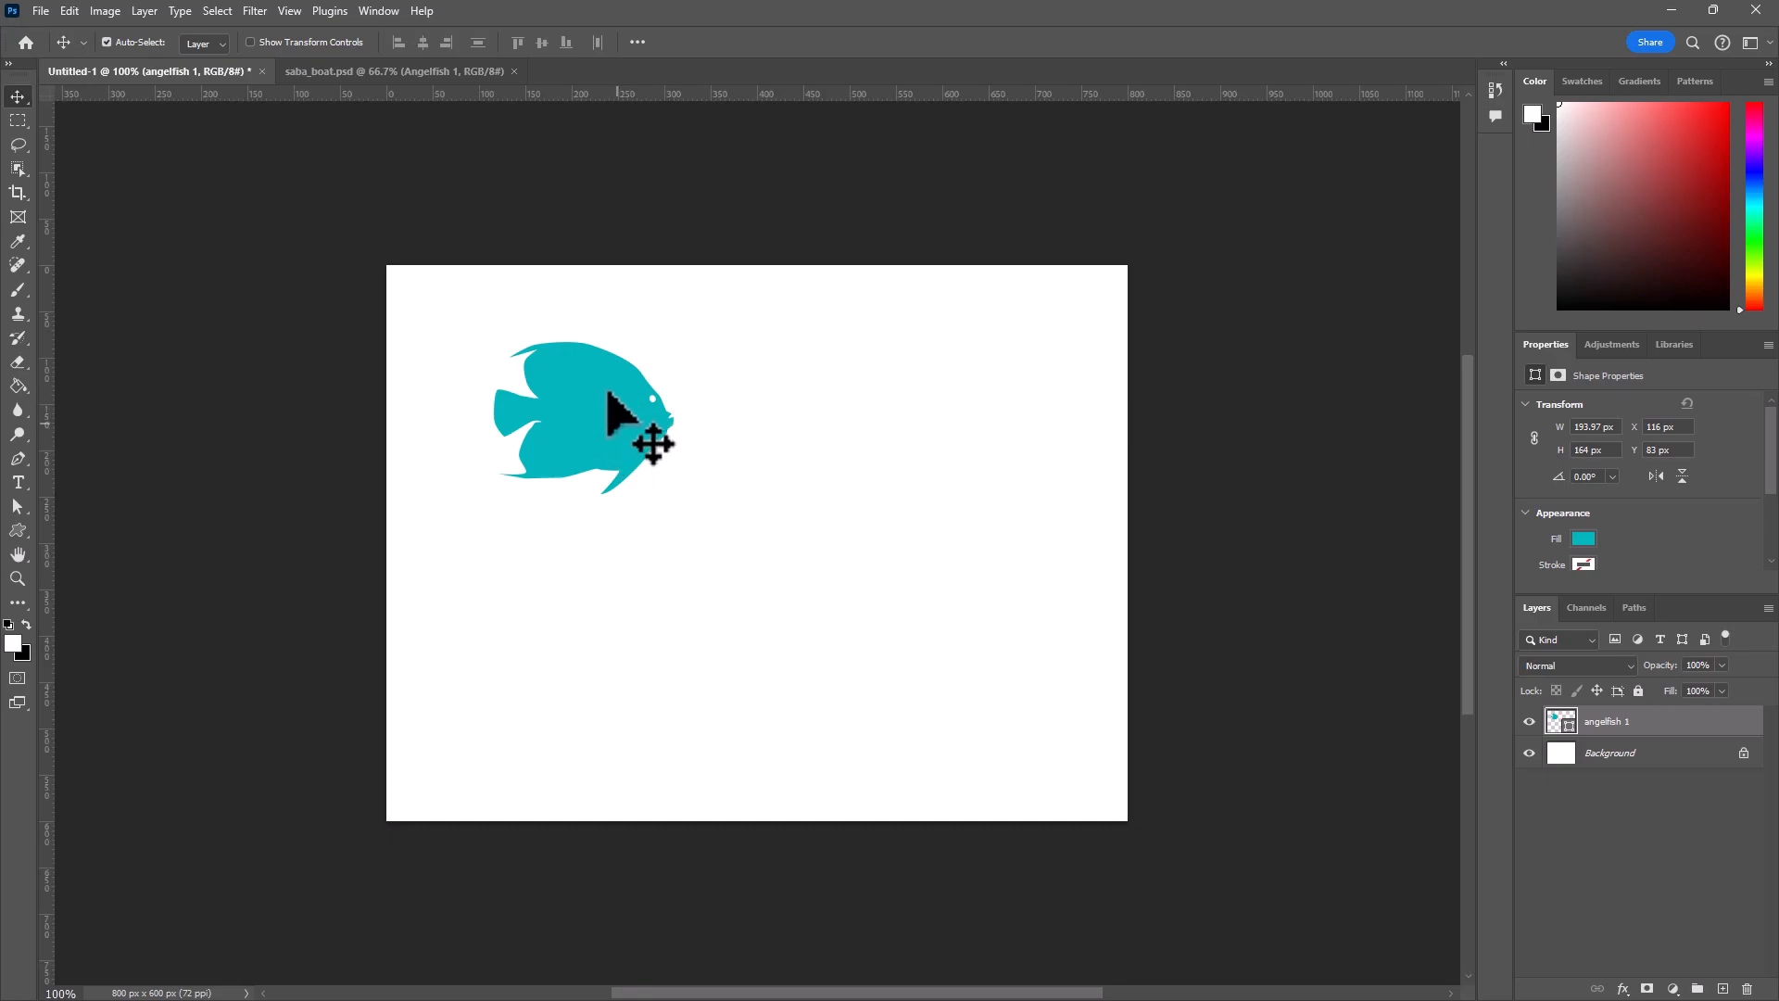
{"action": "left_click_drag", "start_coordinate": [599, 436], "coordinate": [727, 568]}
Fill the duplicated angelfish with the recently used light pink and flip it horizontally
{"action": "left_click", "coordinate": [1582, 537]}
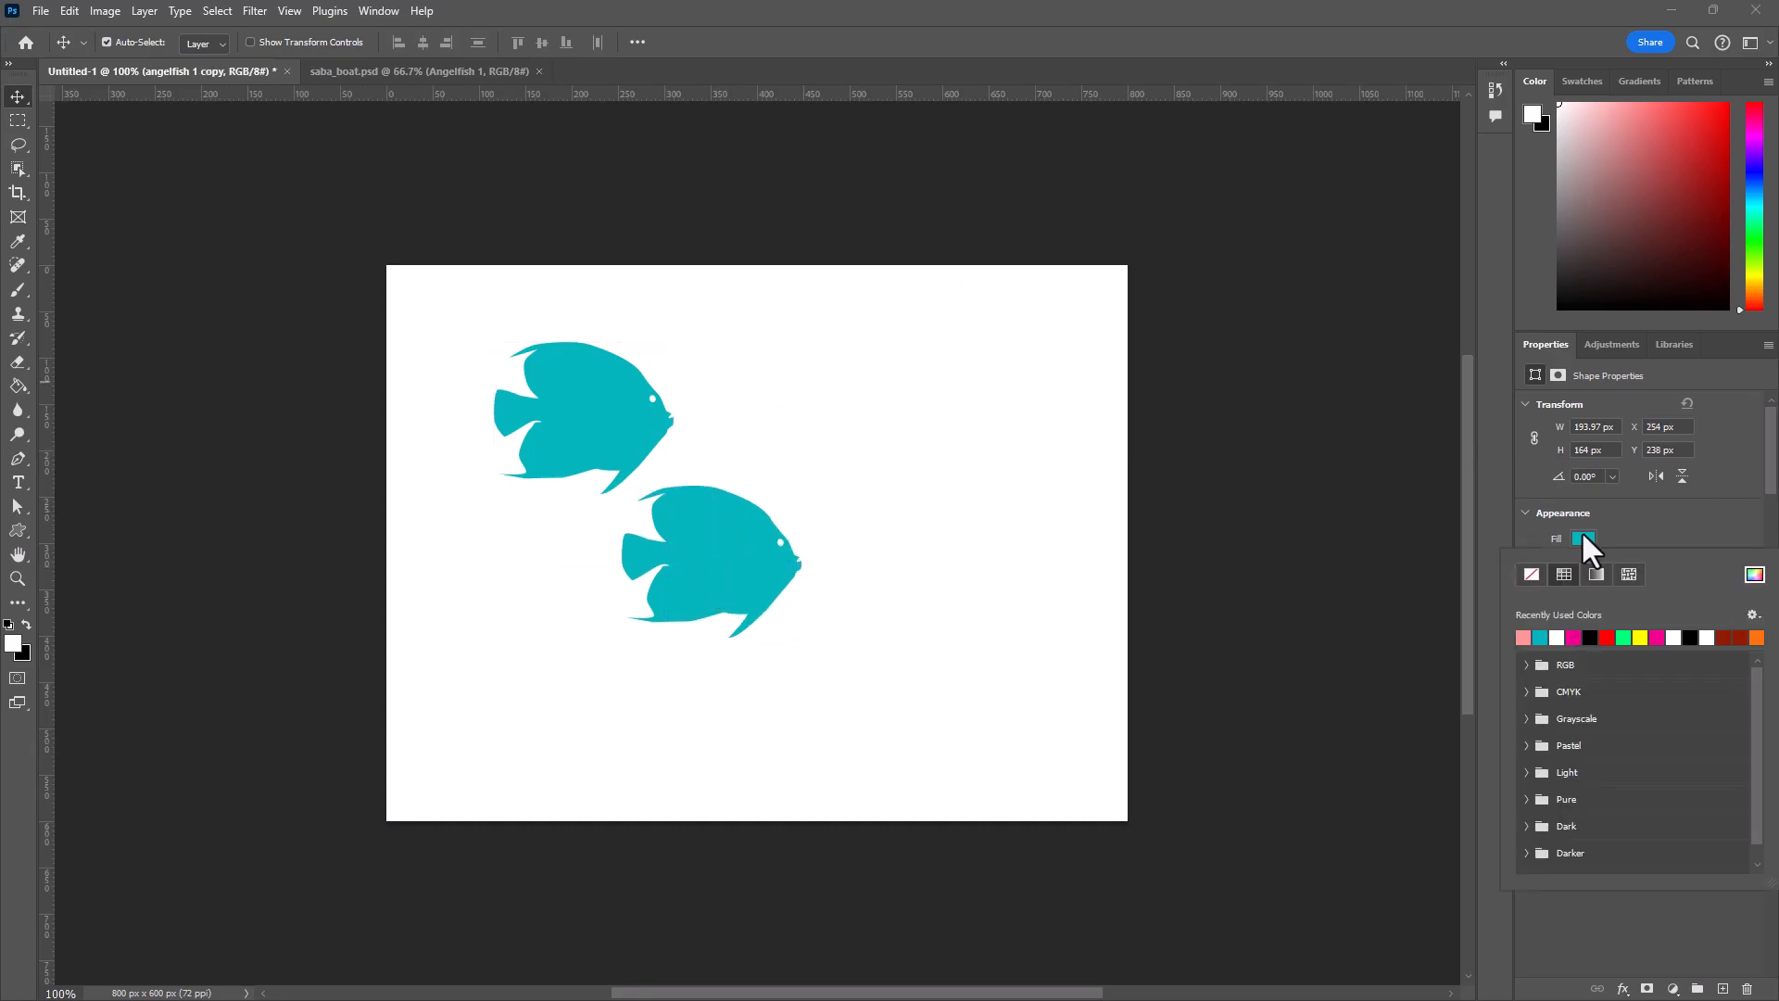
{"action": "left_click", "coordinate": [1524, 637]}
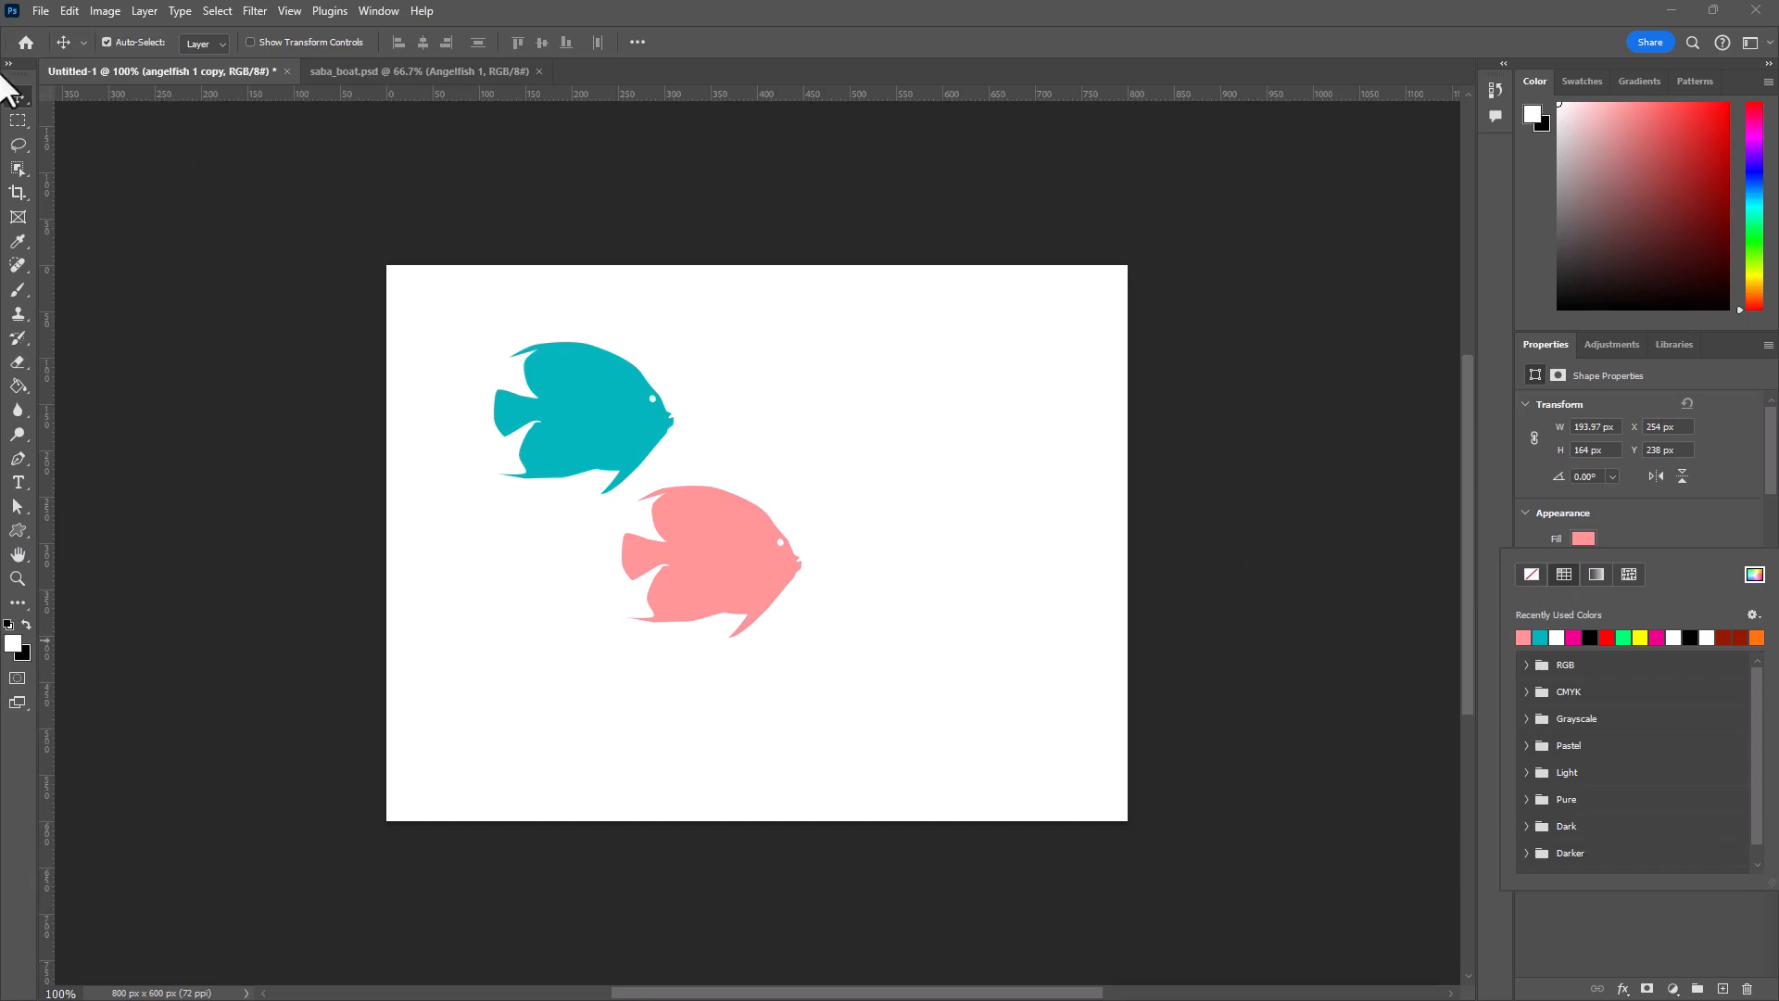
{"action": "left_click", "coordinate": [66, 11]}
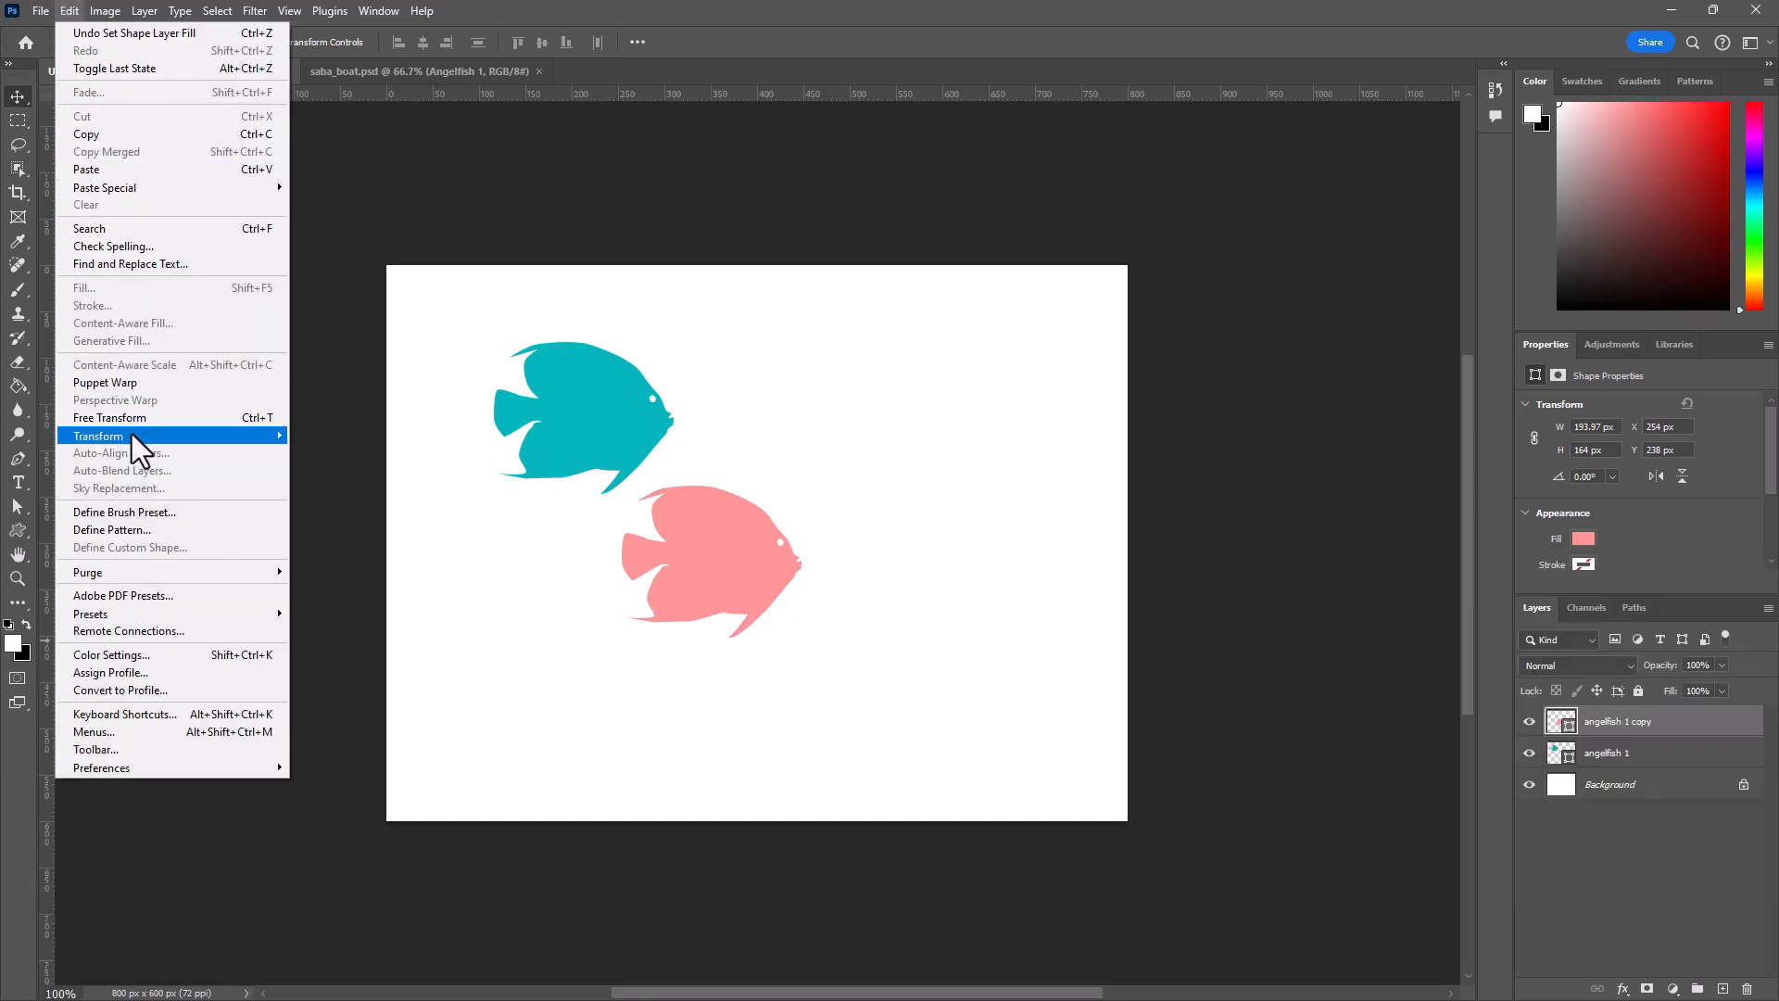
{"action": "mouse_move", "coordinate": [132, 433]}
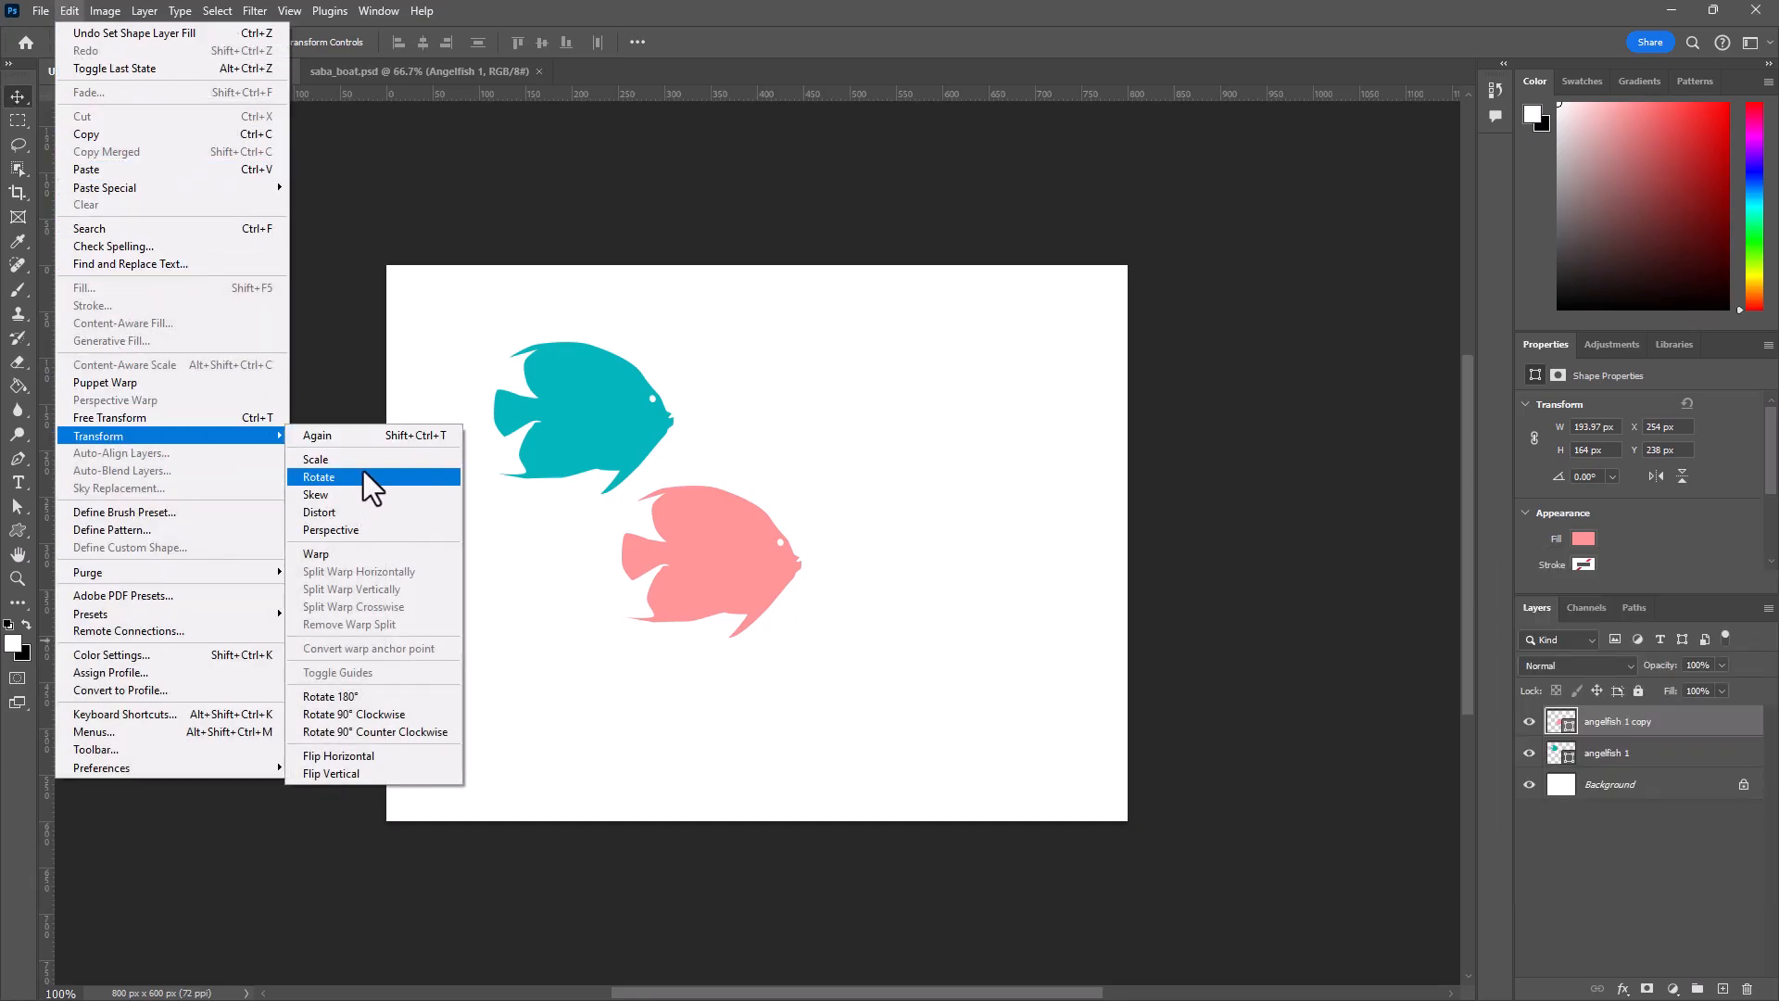
{"action": "left_click", "coordinate": [376, 757]}
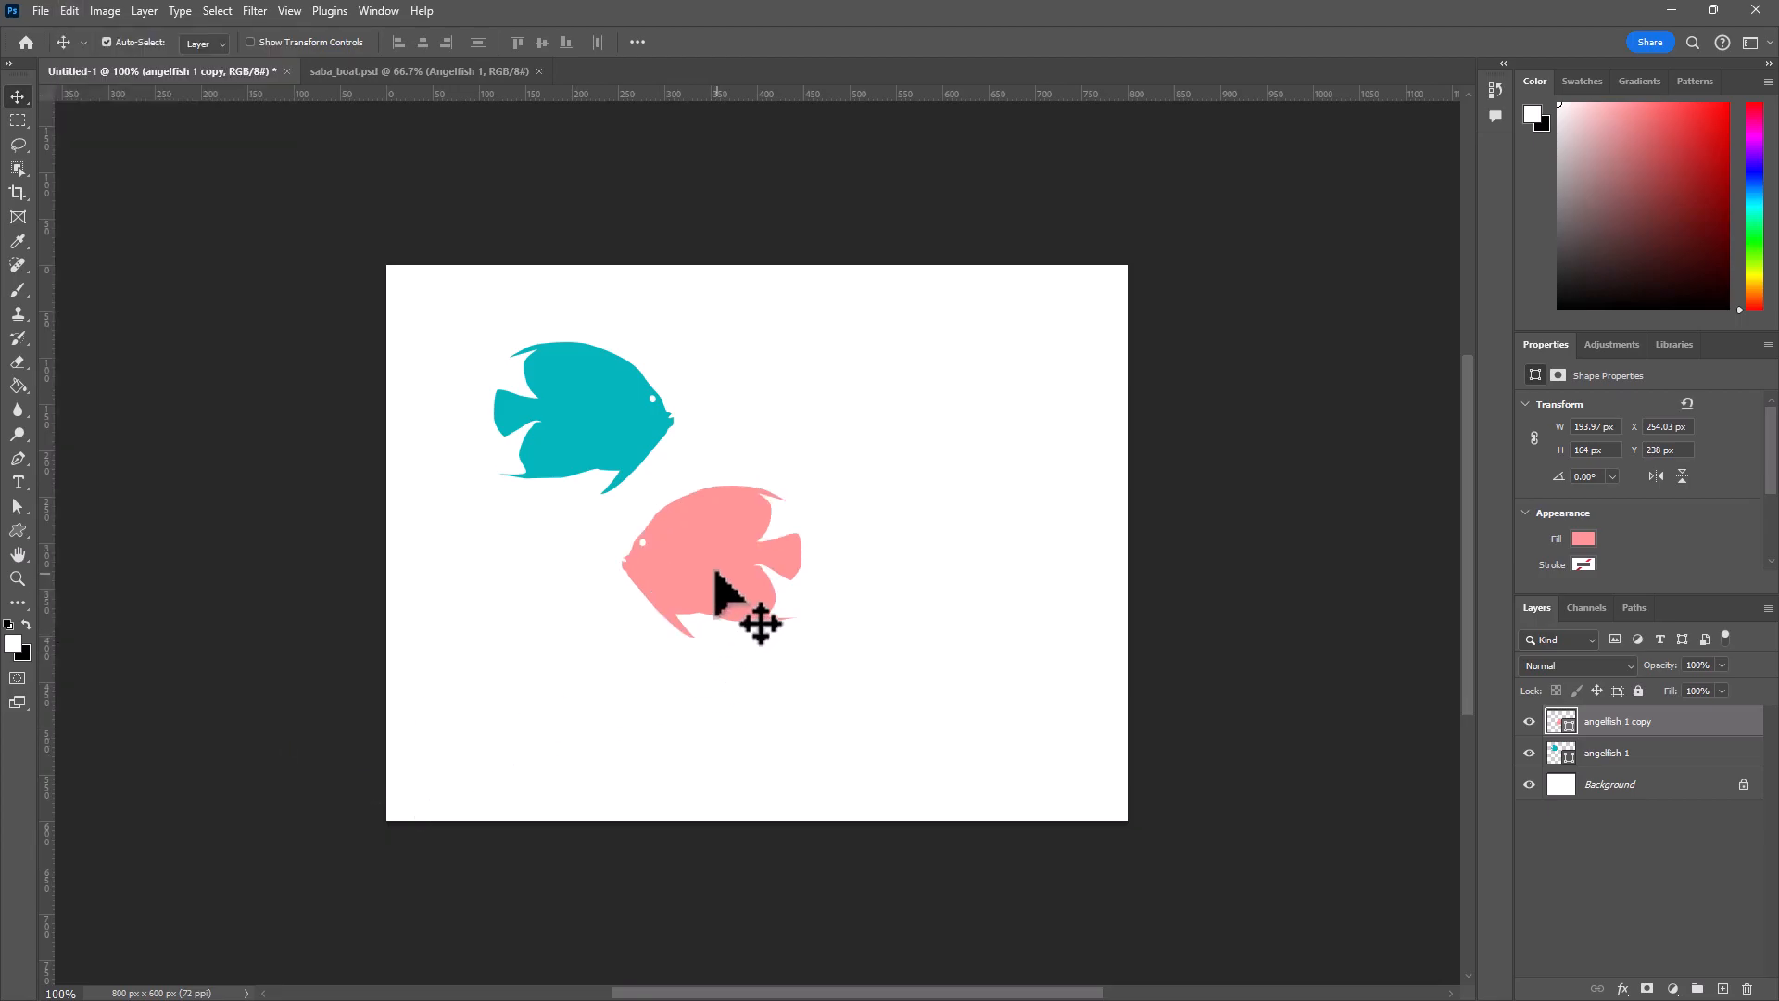
Duplicate the teal and pink fish together, rotate the copied pair 90° clockwise, and move it over the original pair
{"action": "left_click", "coordinate": [1628, 752], "text": "shift"}
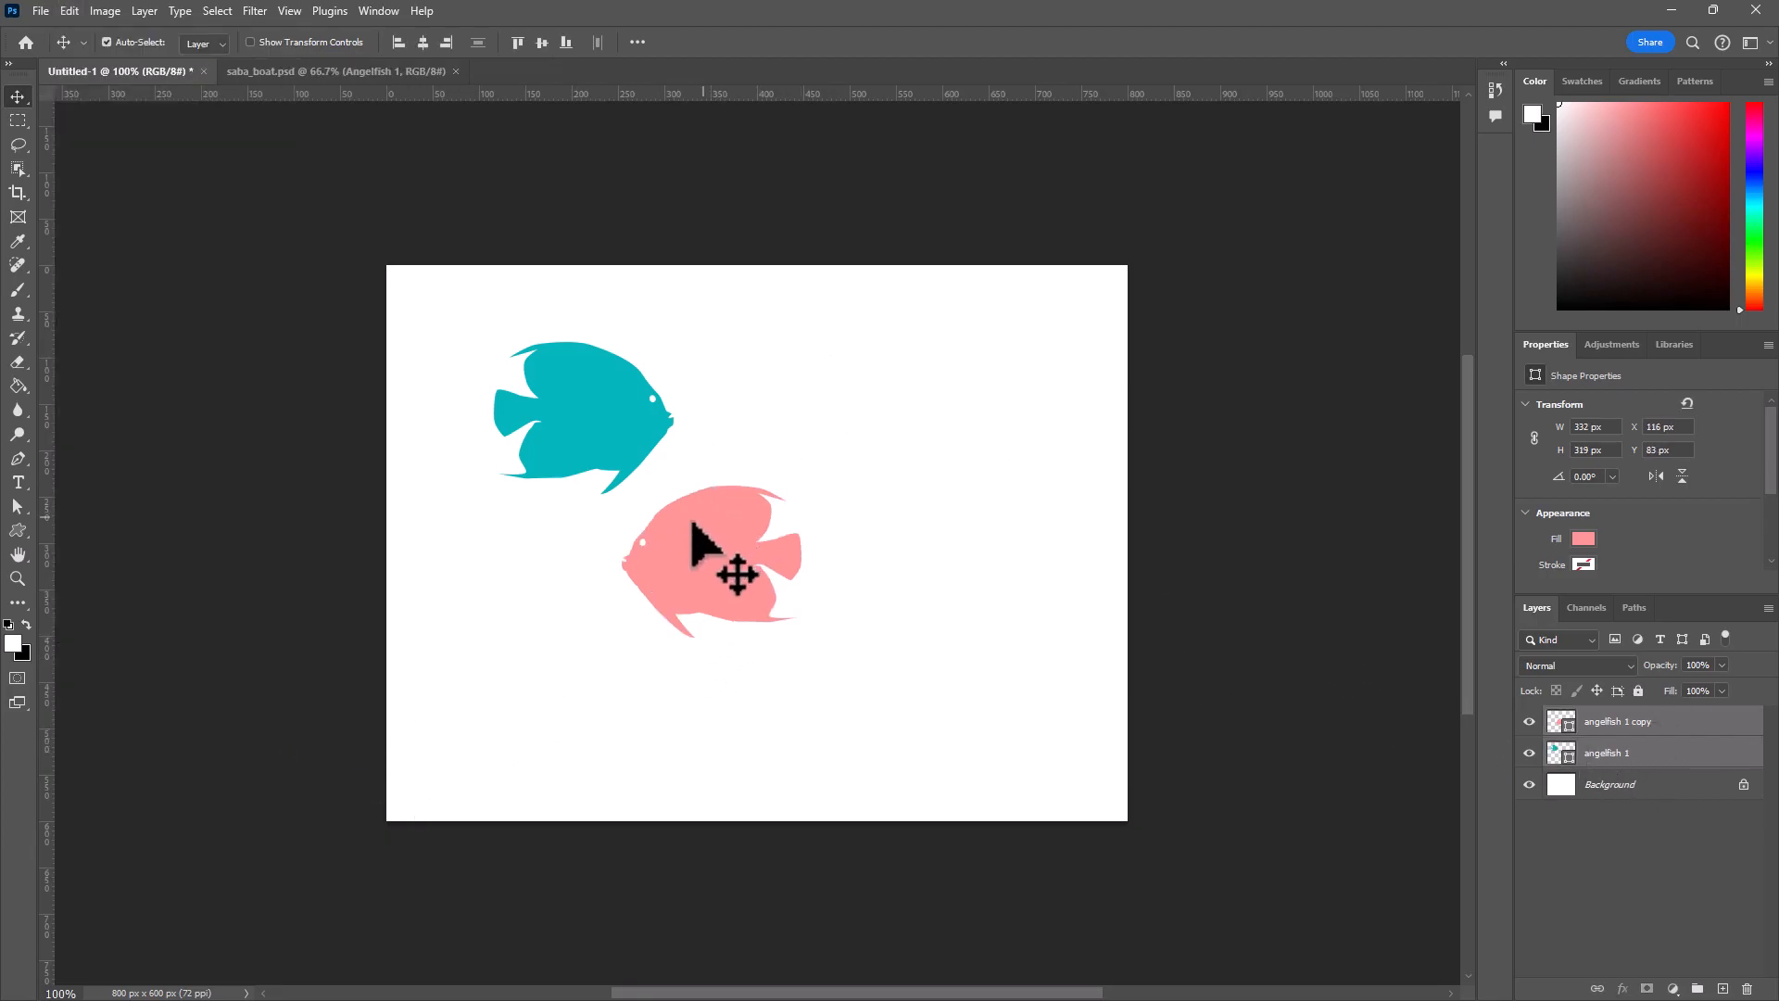
{"action": "left_click_drag", "start_coordinate": [696, 541], "coordinate": [984, 492]}
{"action": "key", "text": "ctrl+t"}
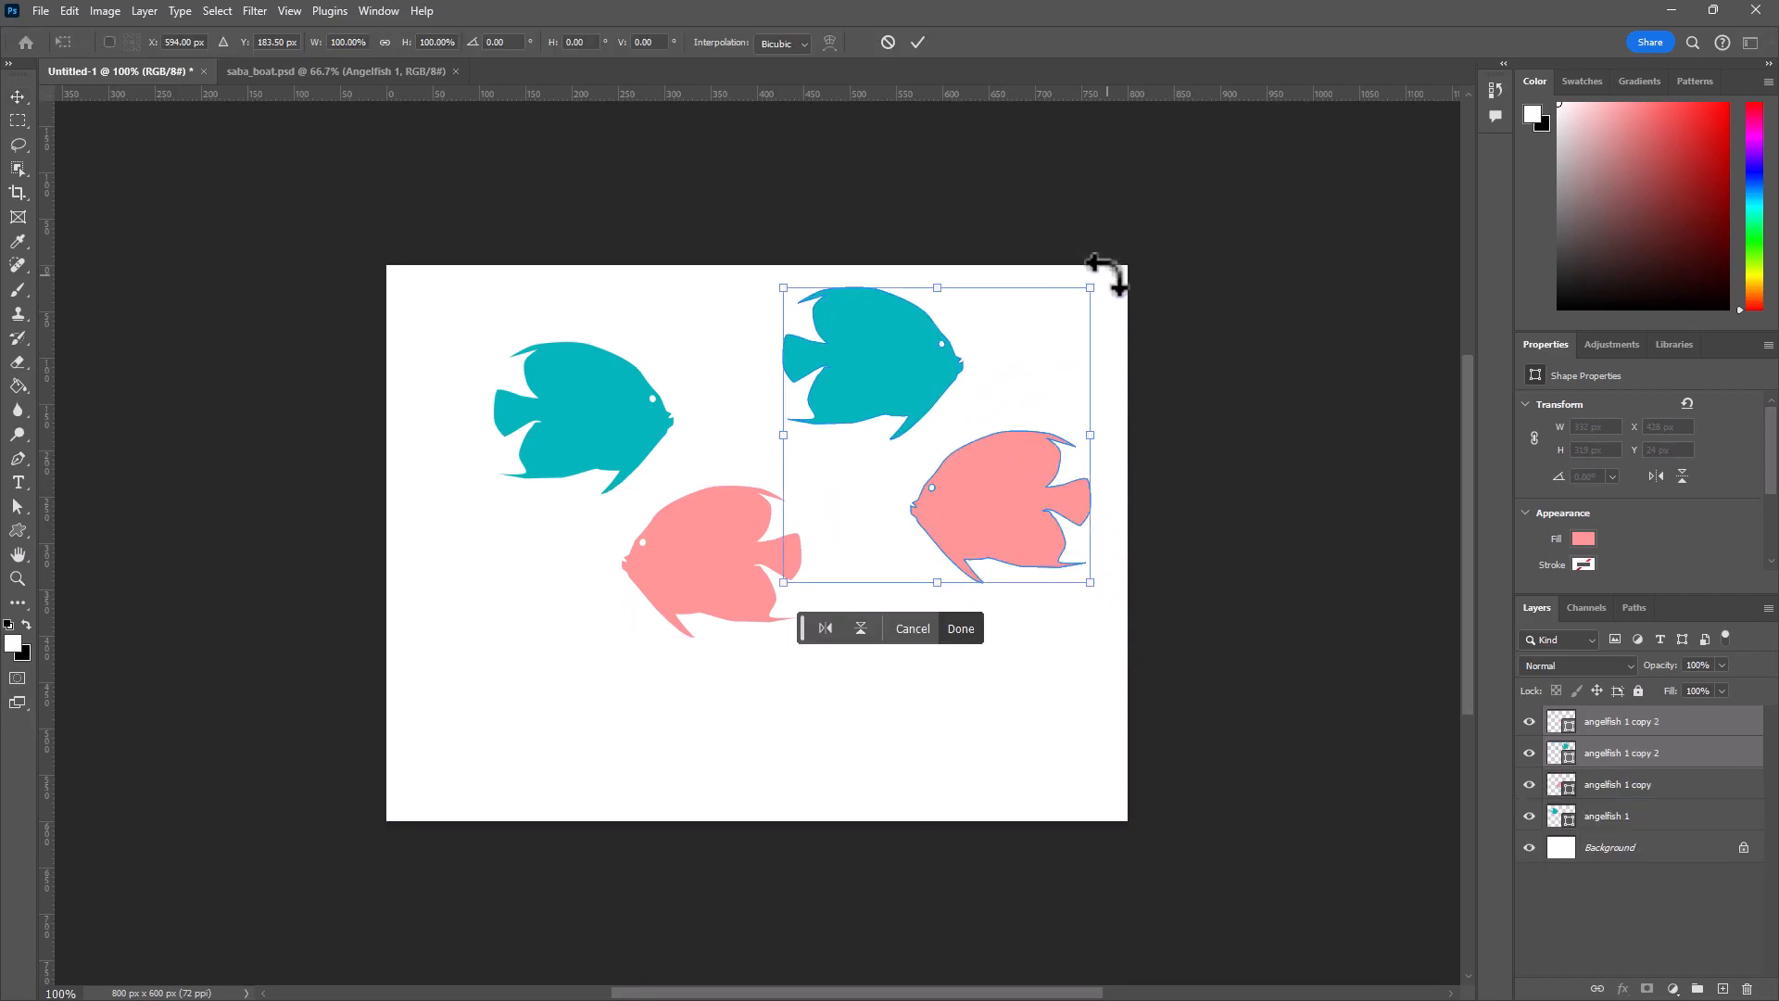
{"action": "left_click_drag", "start_coordinate": [1106, 278], "coordinate": [1075, 593]}
{"action": "left_click_drag", "start_coordinate": [1035, 391], "coordinate": [752, 434]}
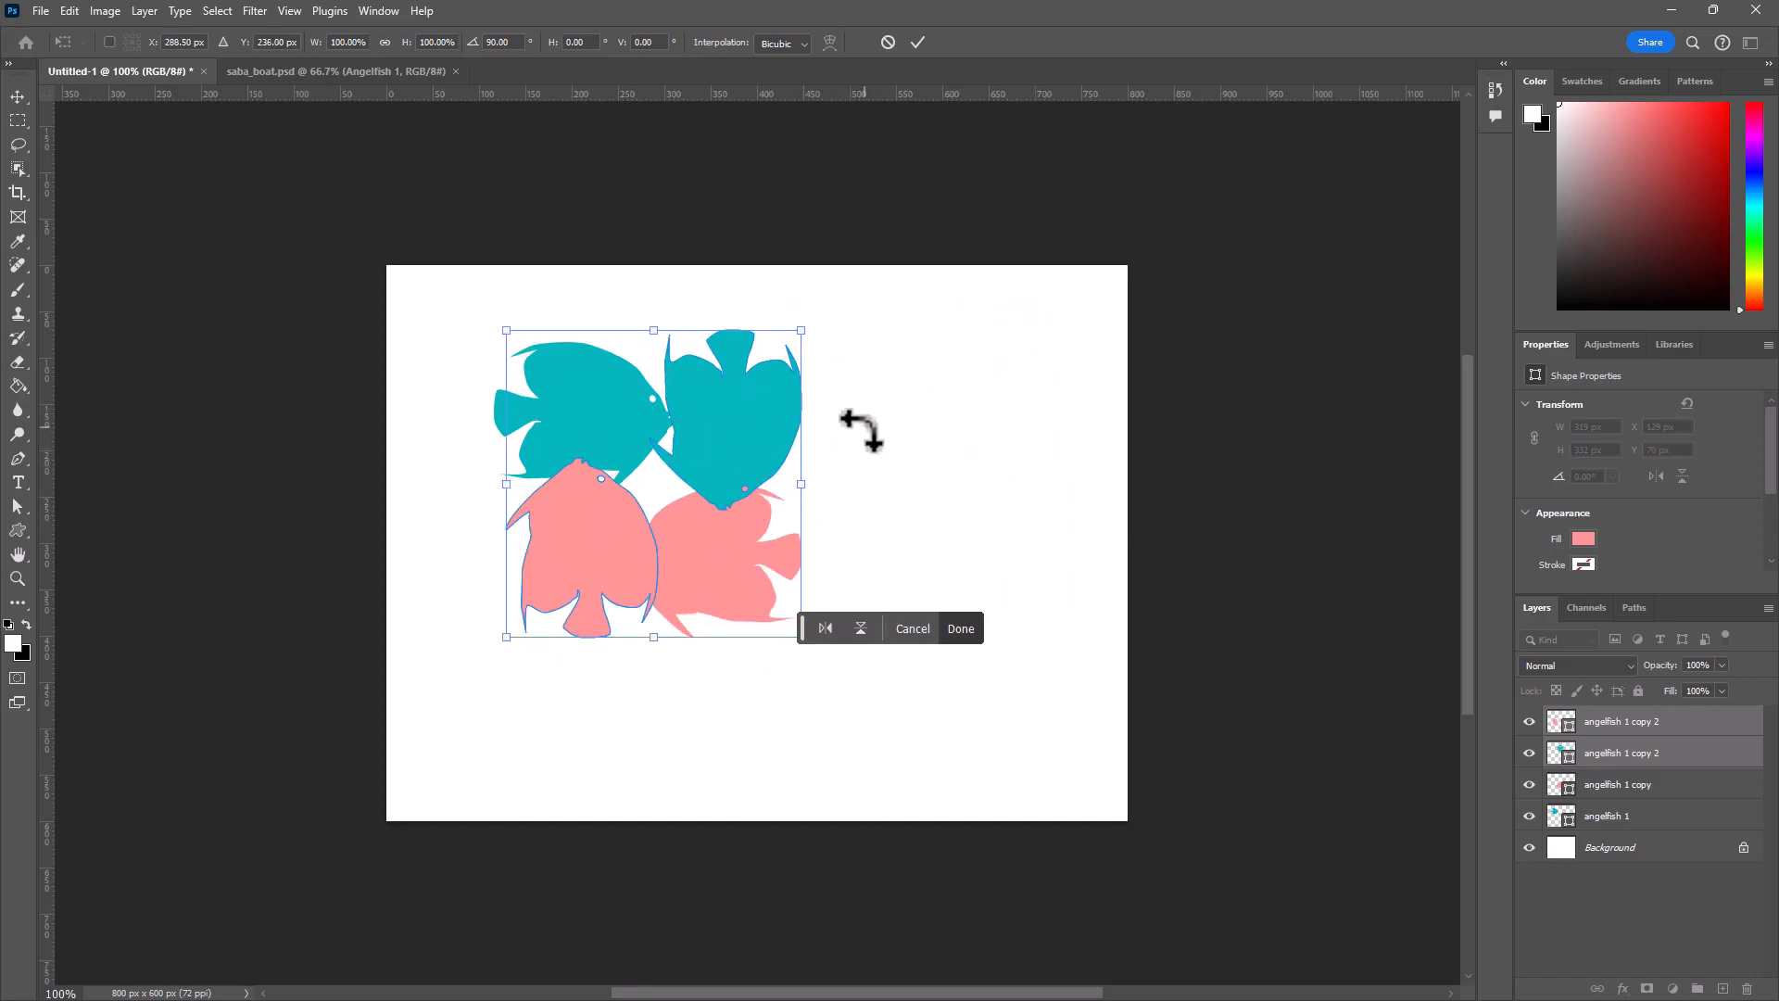
{"action": "left_click", "coordinate": [17, 95]}
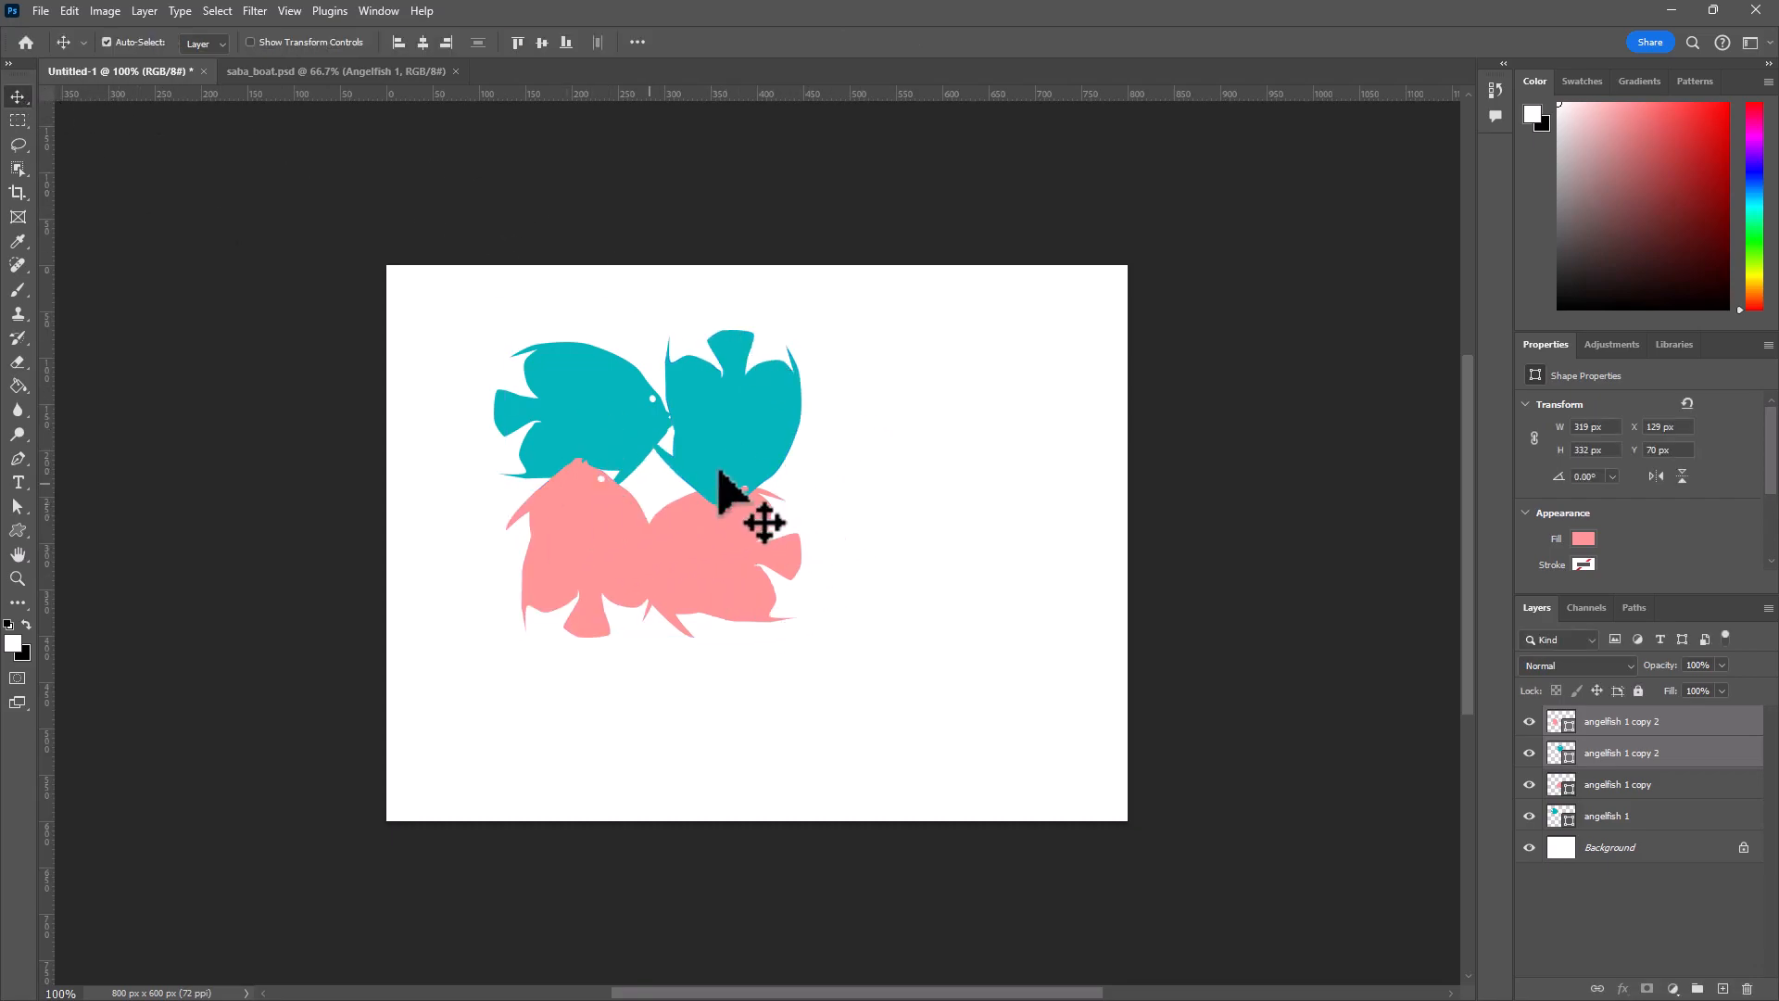
Separate the overlapping fish by moving the rotated pink copy down-left and the rotated teal copy up-right
{"action": "left_click", "coordinate": [1618, 721]}
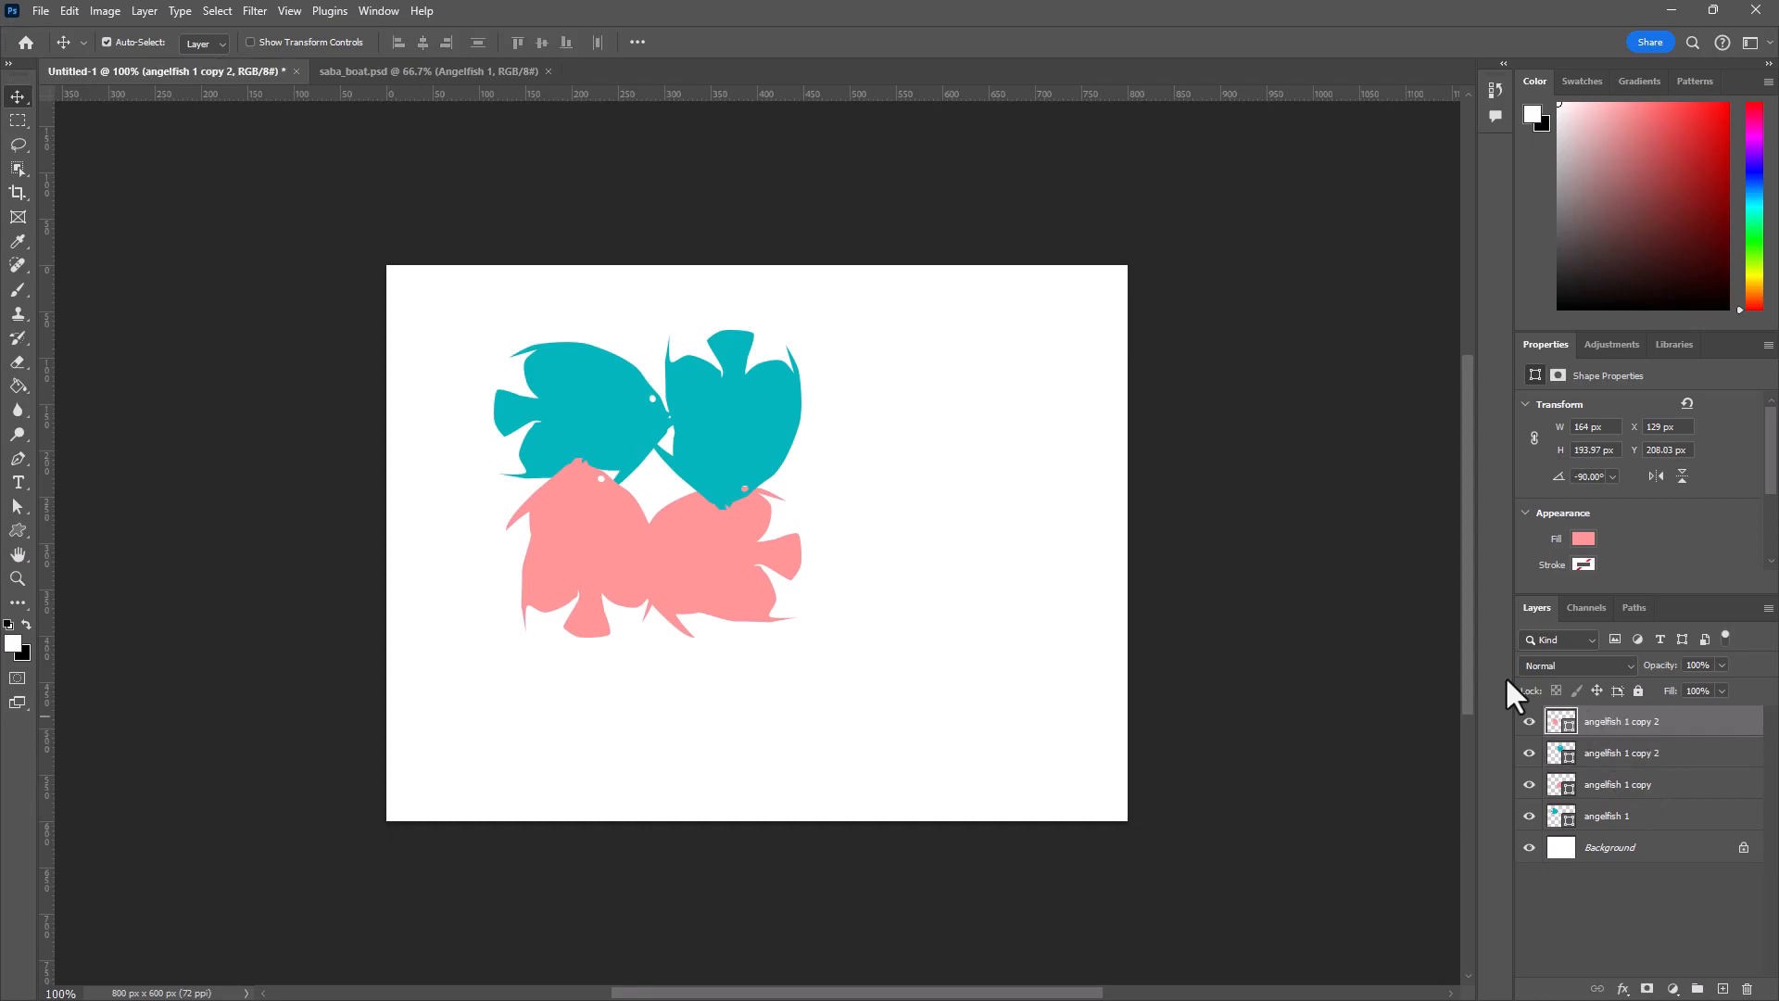
{"action": "left_click_drag", "start_coordinate": [575, 547], "coordinate": [539, 582]}
{"action": "left_click_drag", "start_coordinate": [730, 391], "coordinate": [769, 363]}
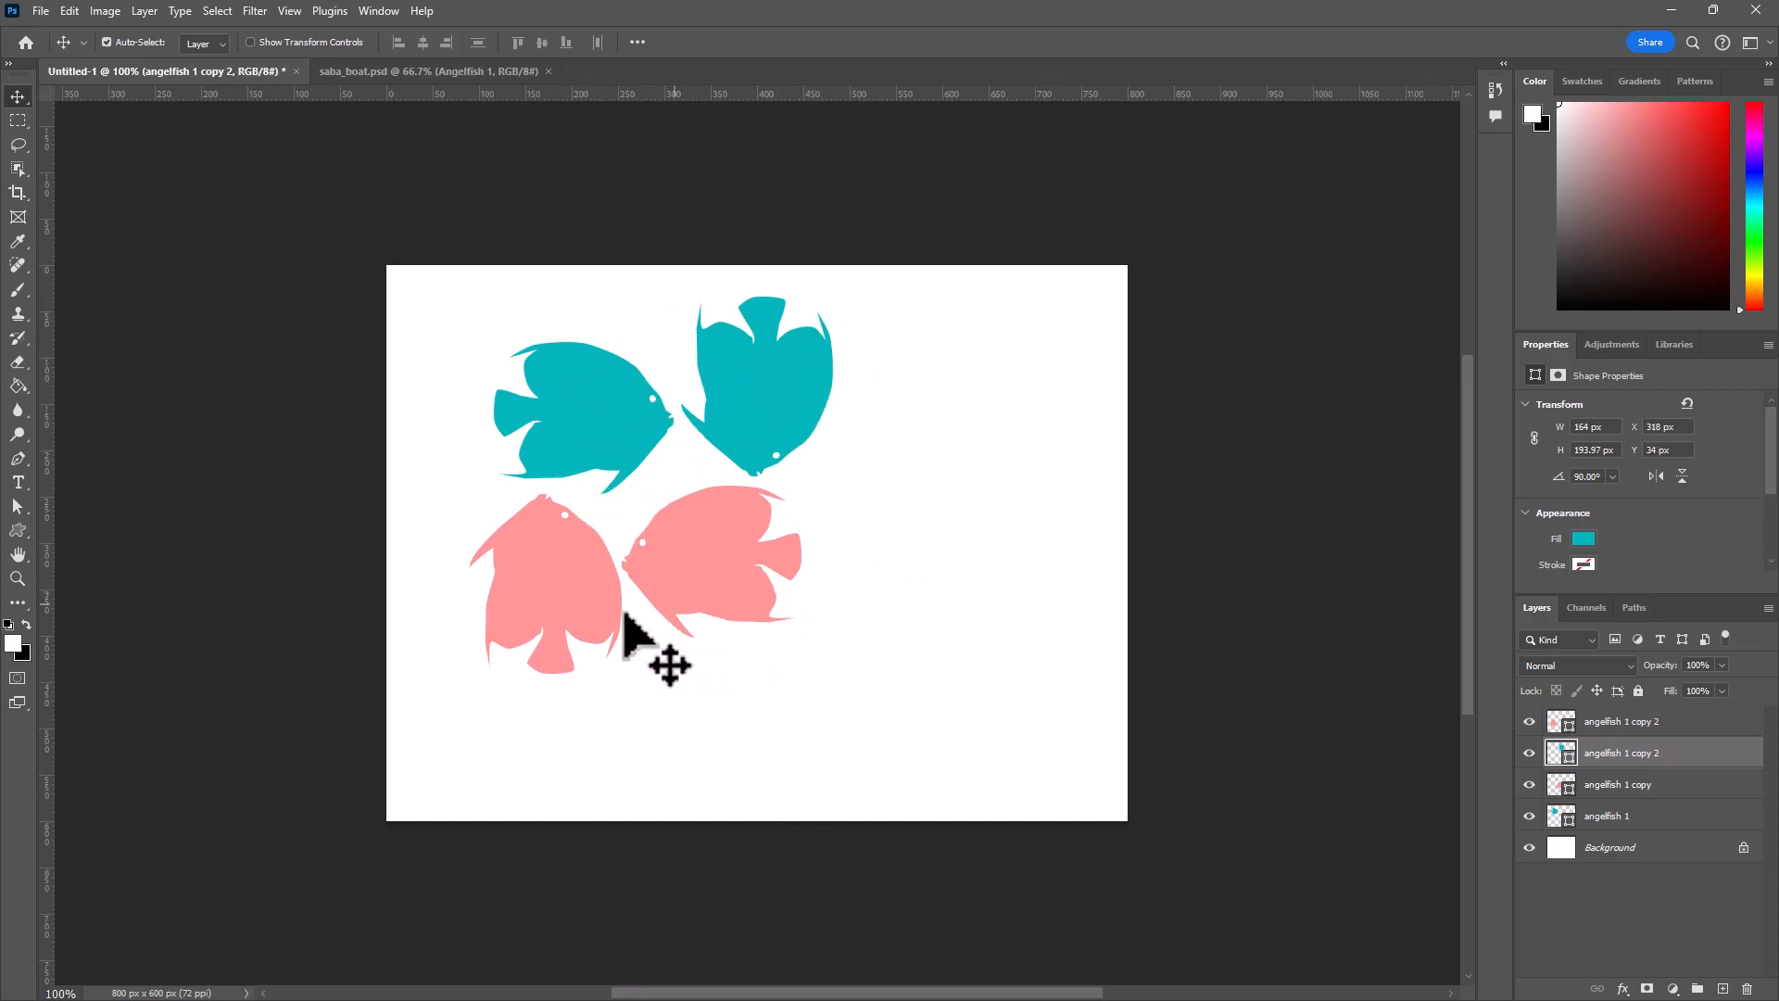
Make a square selection of about 447 × 447 px around the four fish and hide the Background layer
{"action": "left_click", "coordinate": [18, 120]}
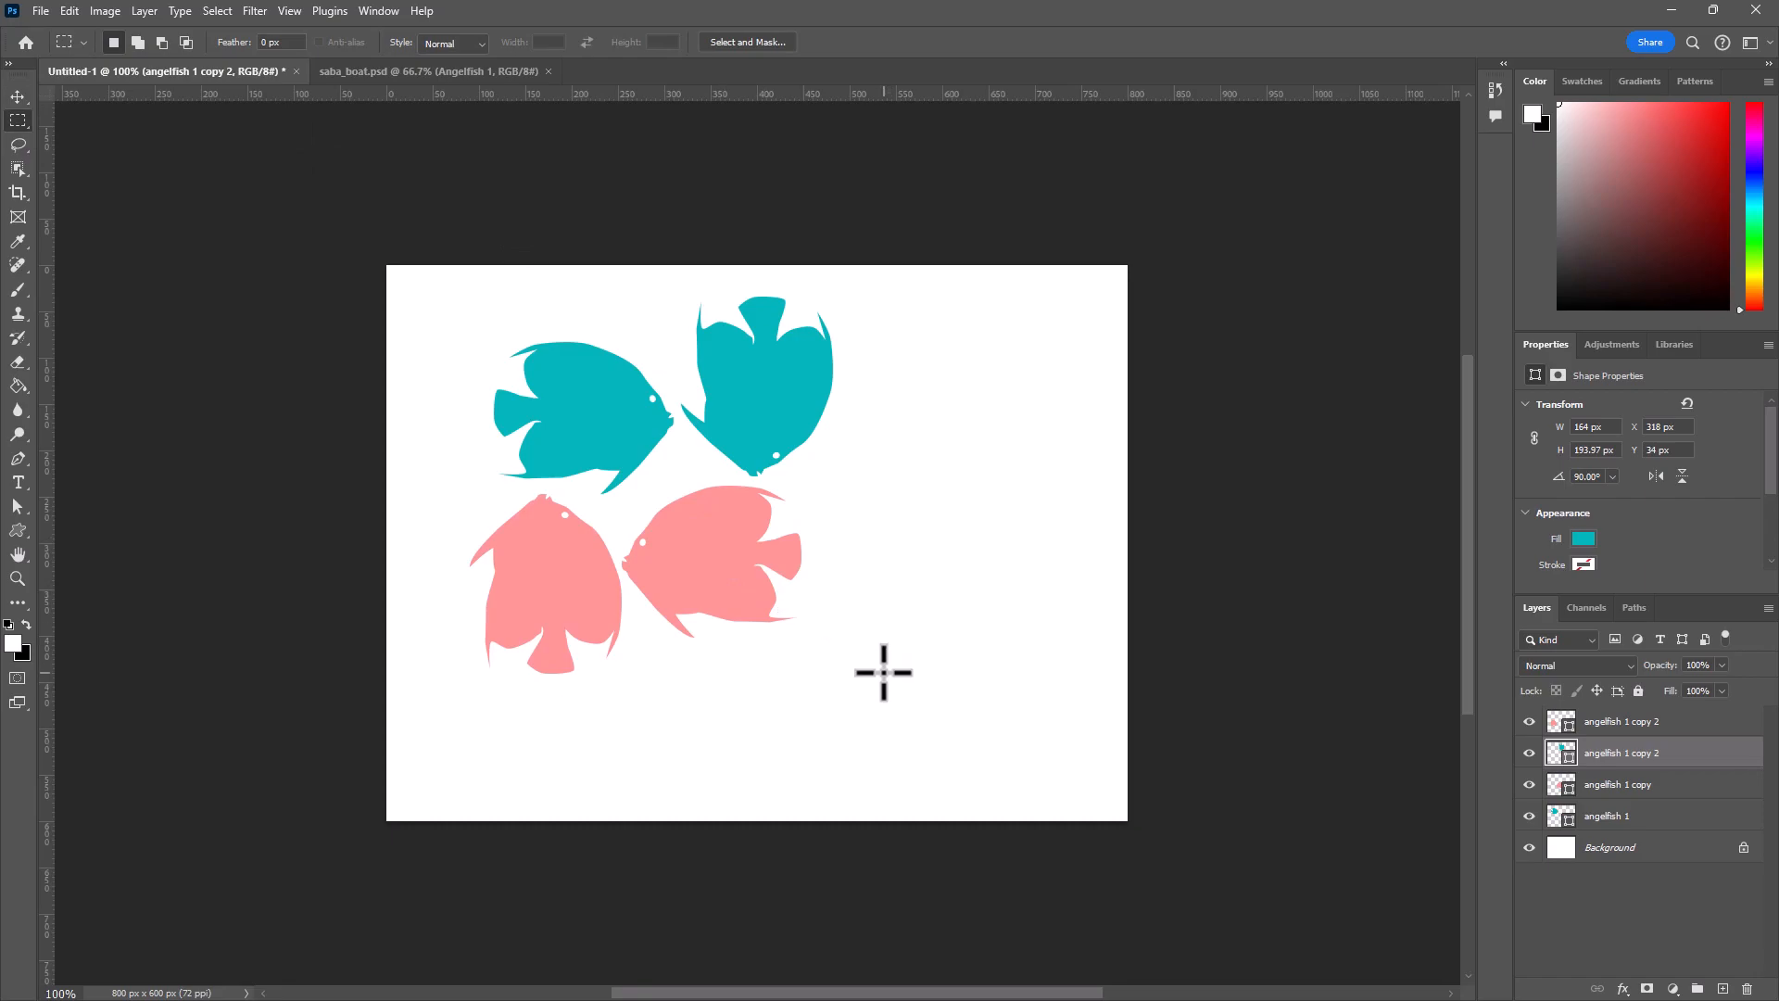
{"action": "left_click_drag", "start_coordinate": [866, 690], "coordinate": [452, 277]}
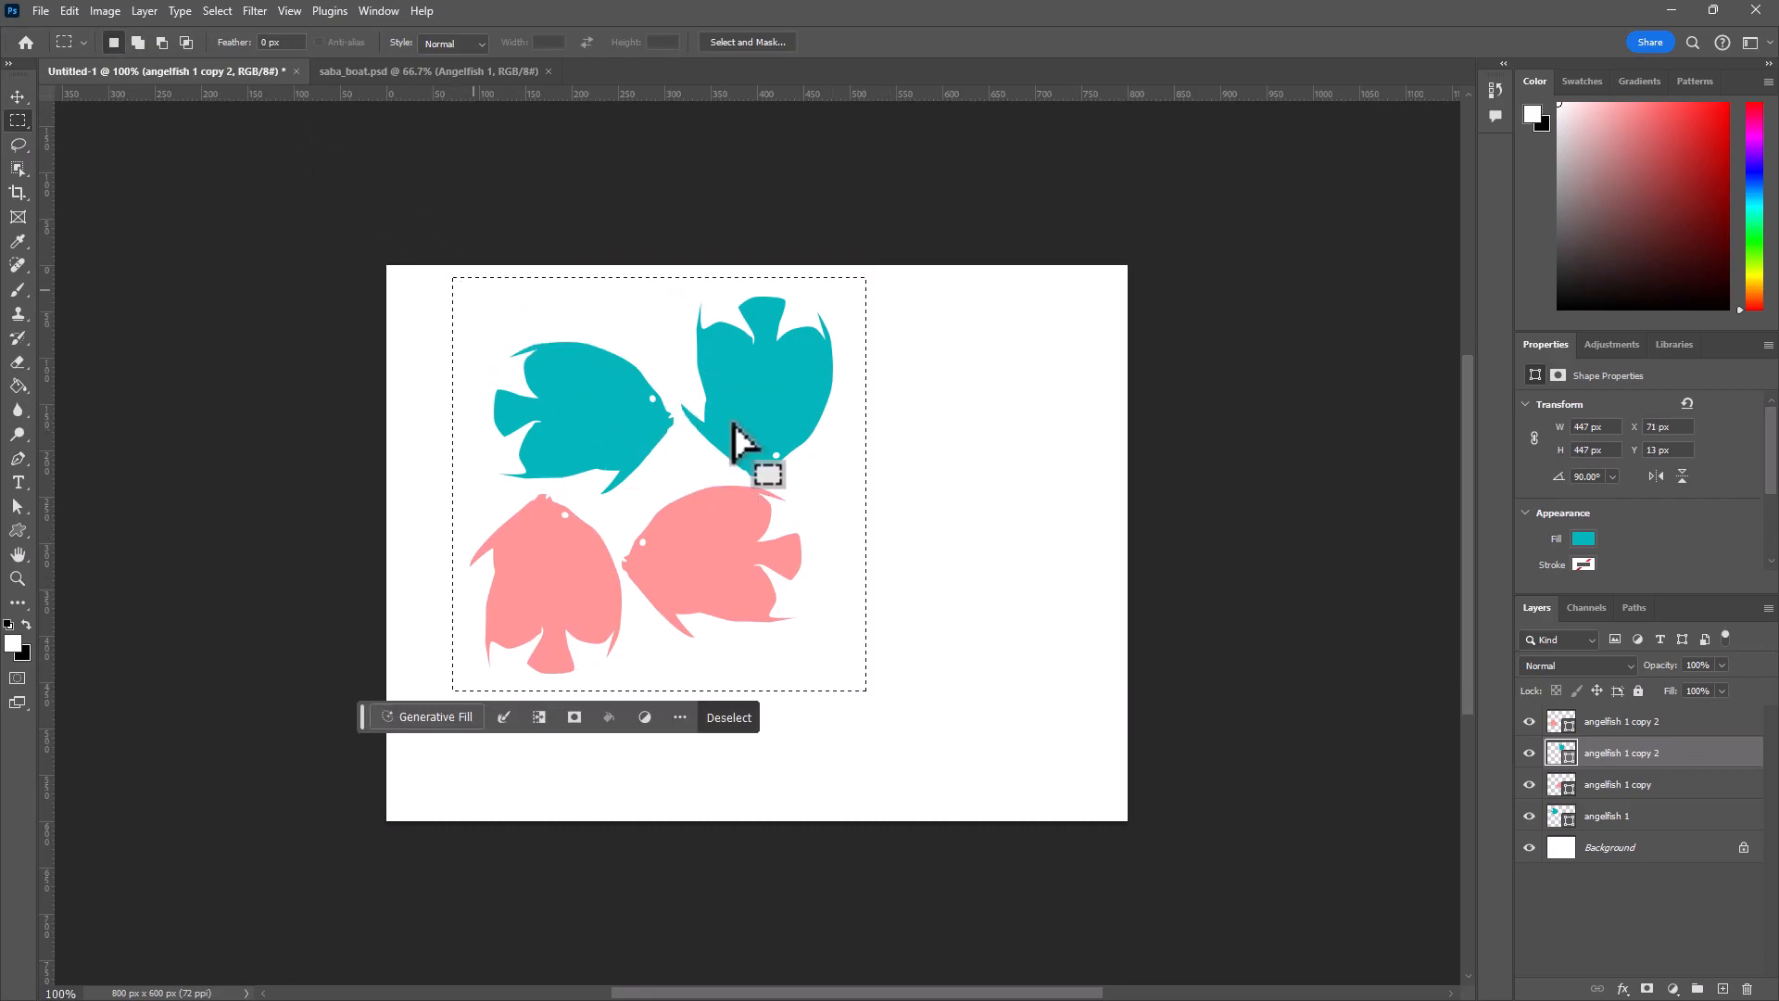
{"action": "left_click", "coordinate": [1528, 847]}
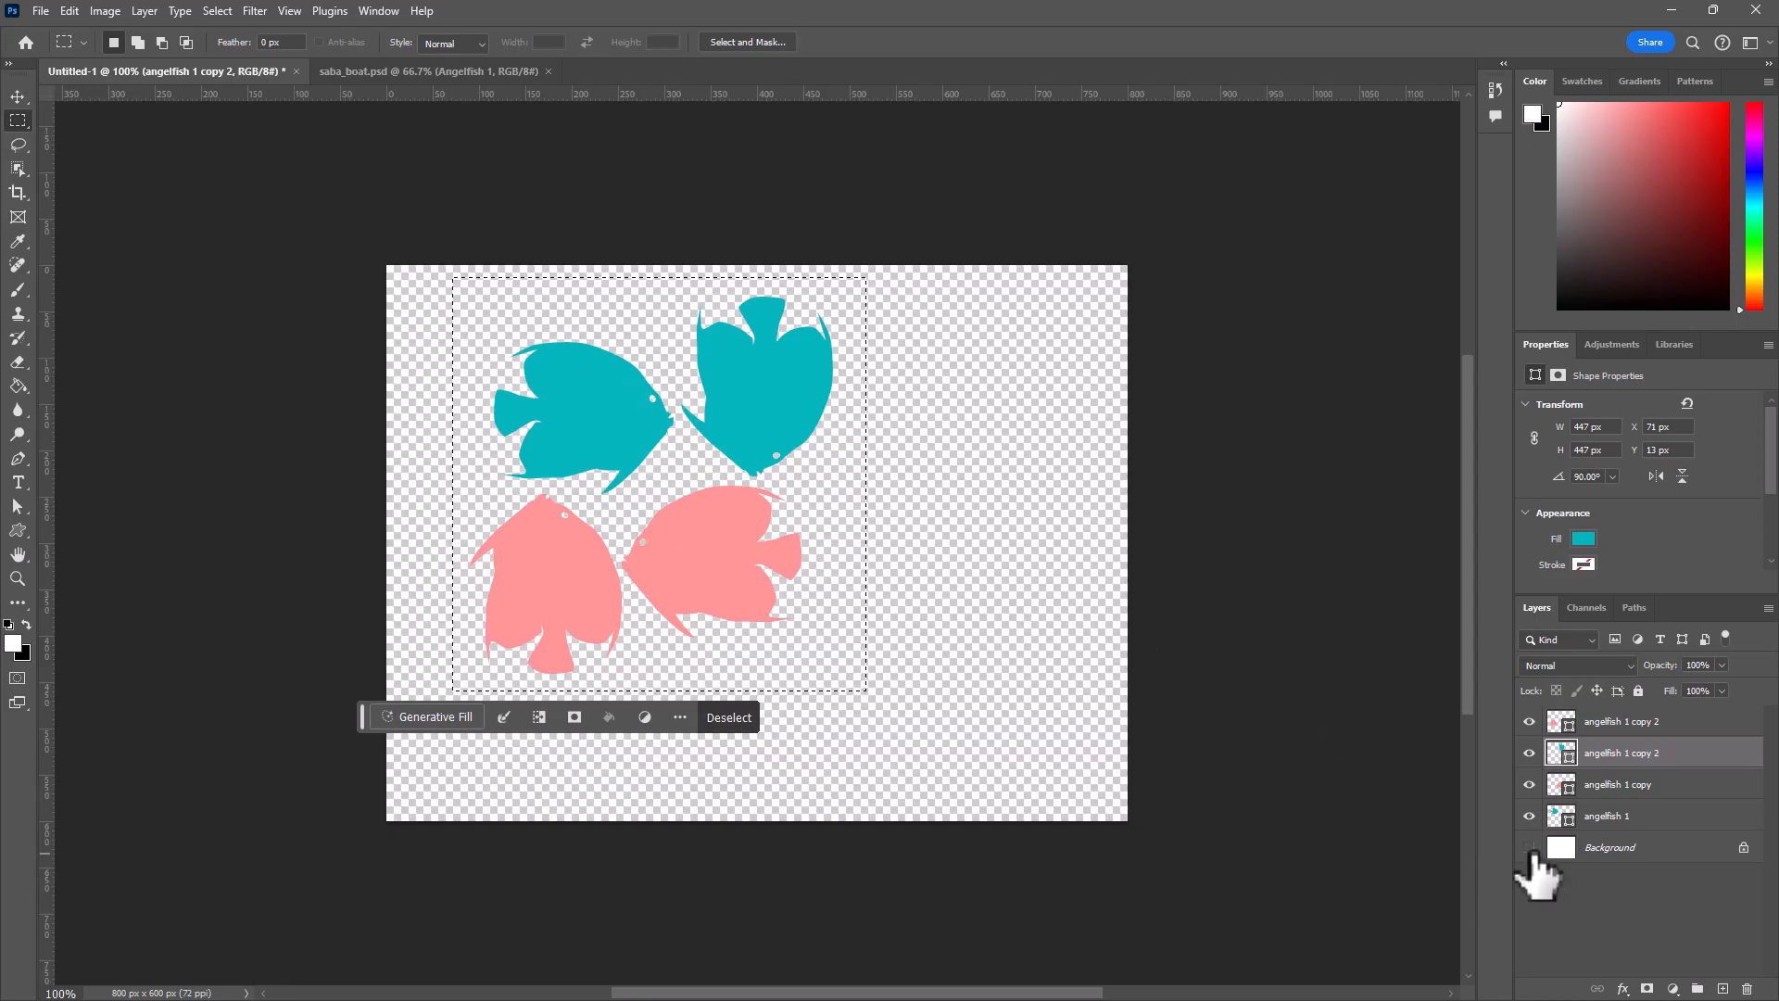
Define the selected fish artwork as a pattern named Pattern 1 and clear the selection
{"action": "left_click", "coordinate": [73, 11]}
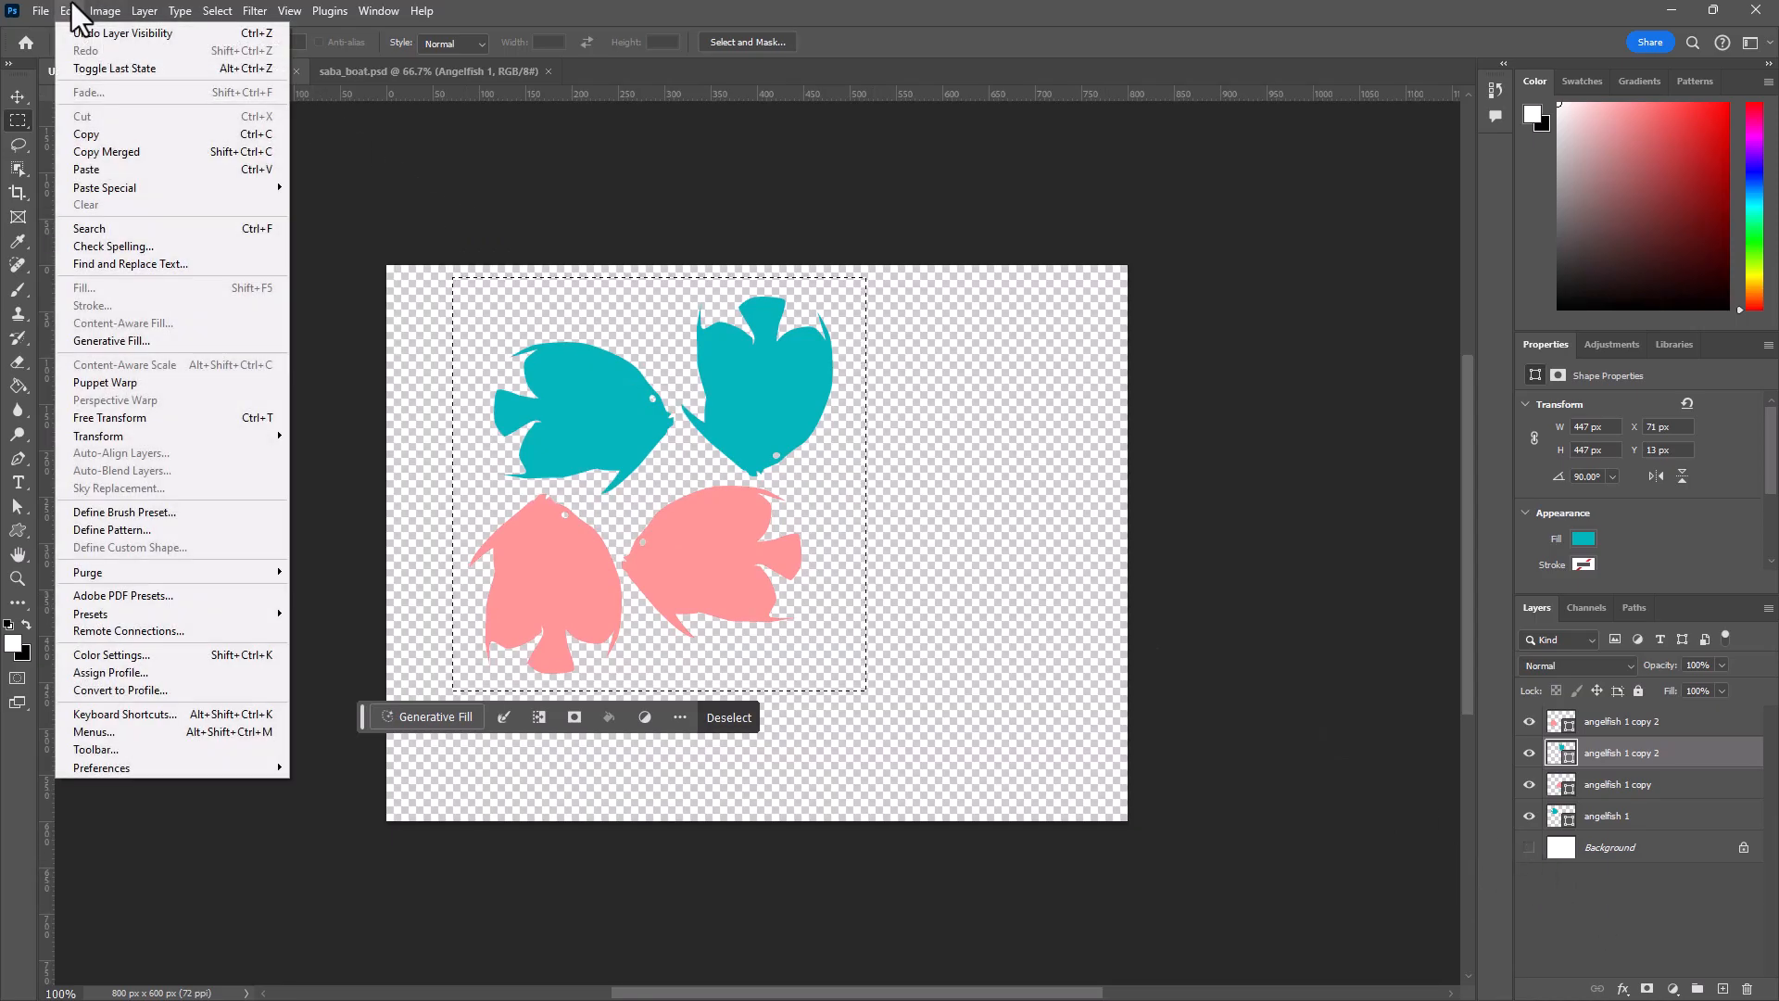
{"action": "left_click", "coordinate": [121, 529]}
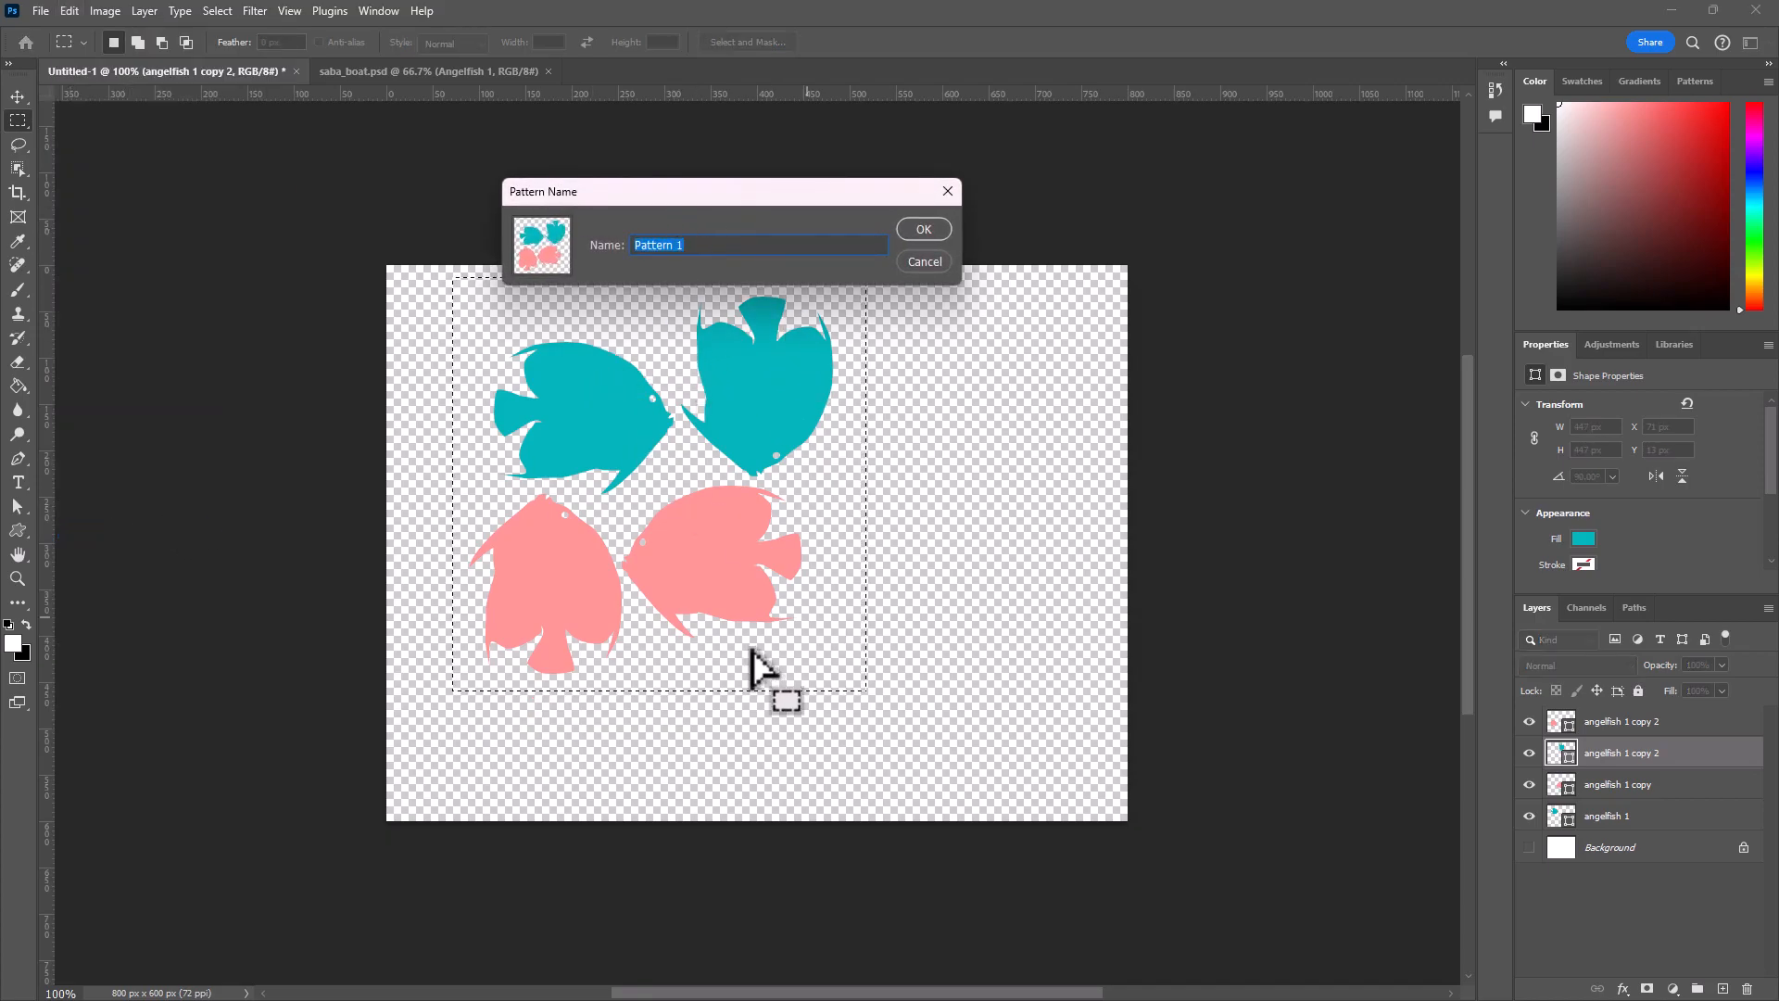
{"action": "left_click", "coordinate": [934, 222]}
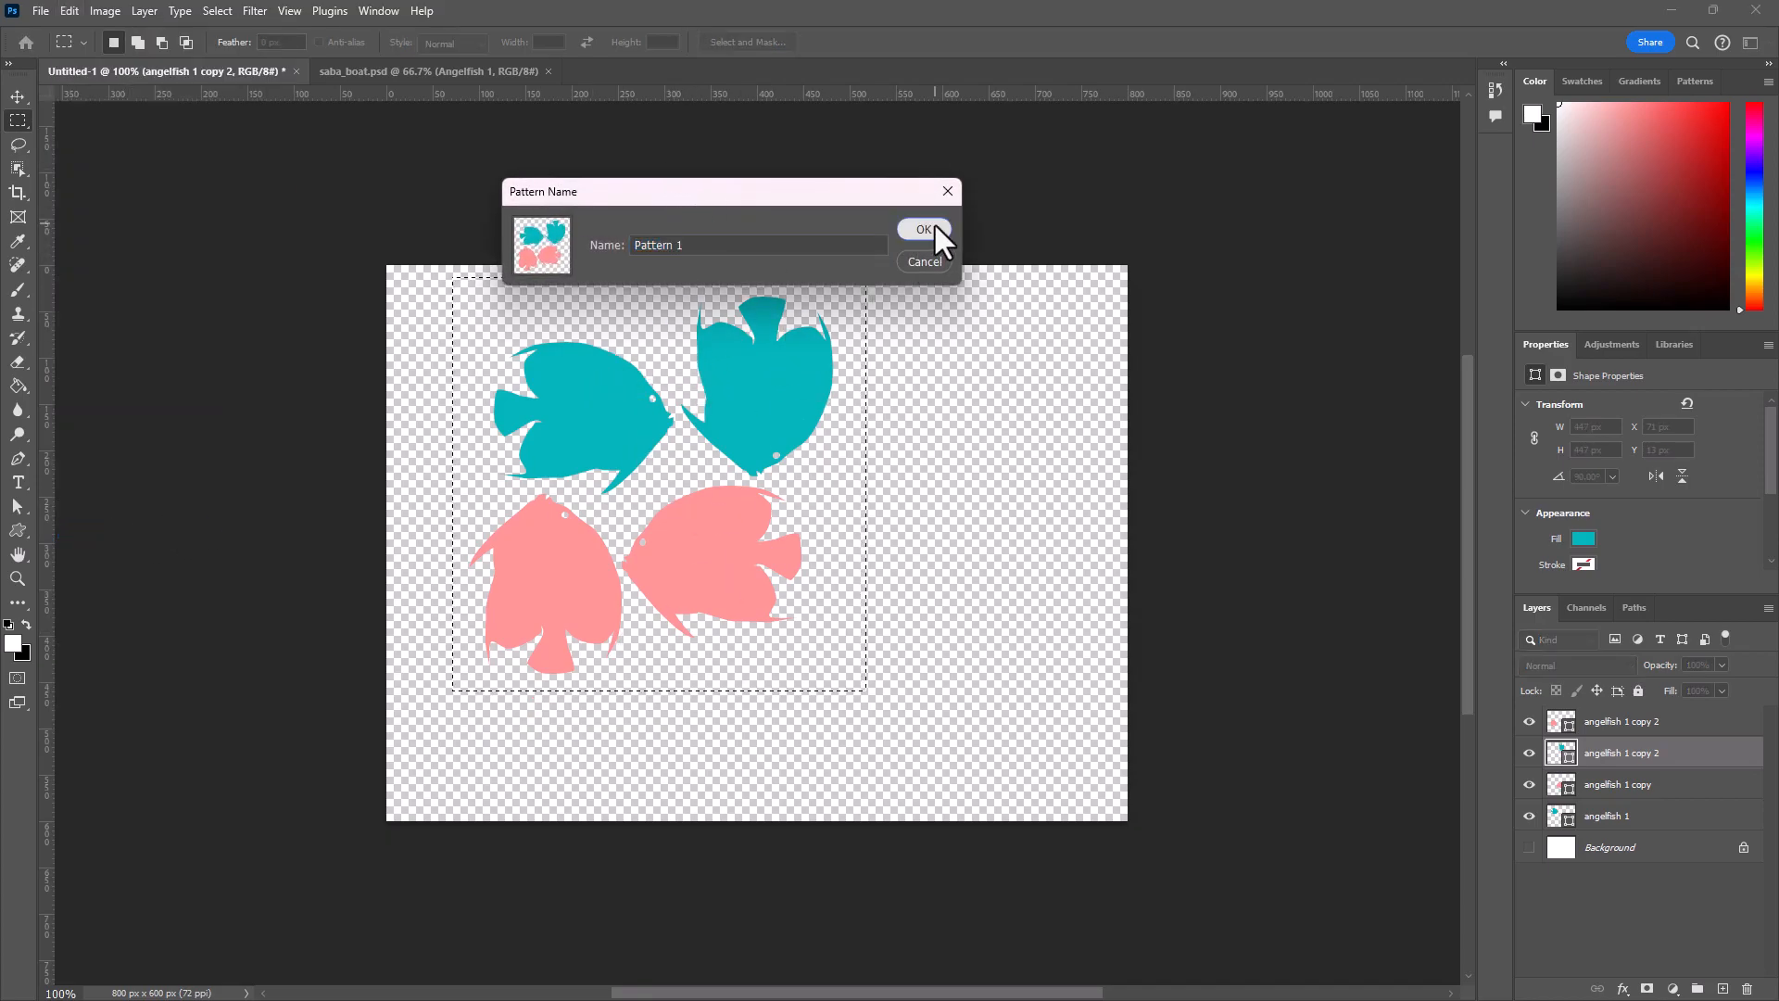
{"action": "key", "text": "ctrl+d"}
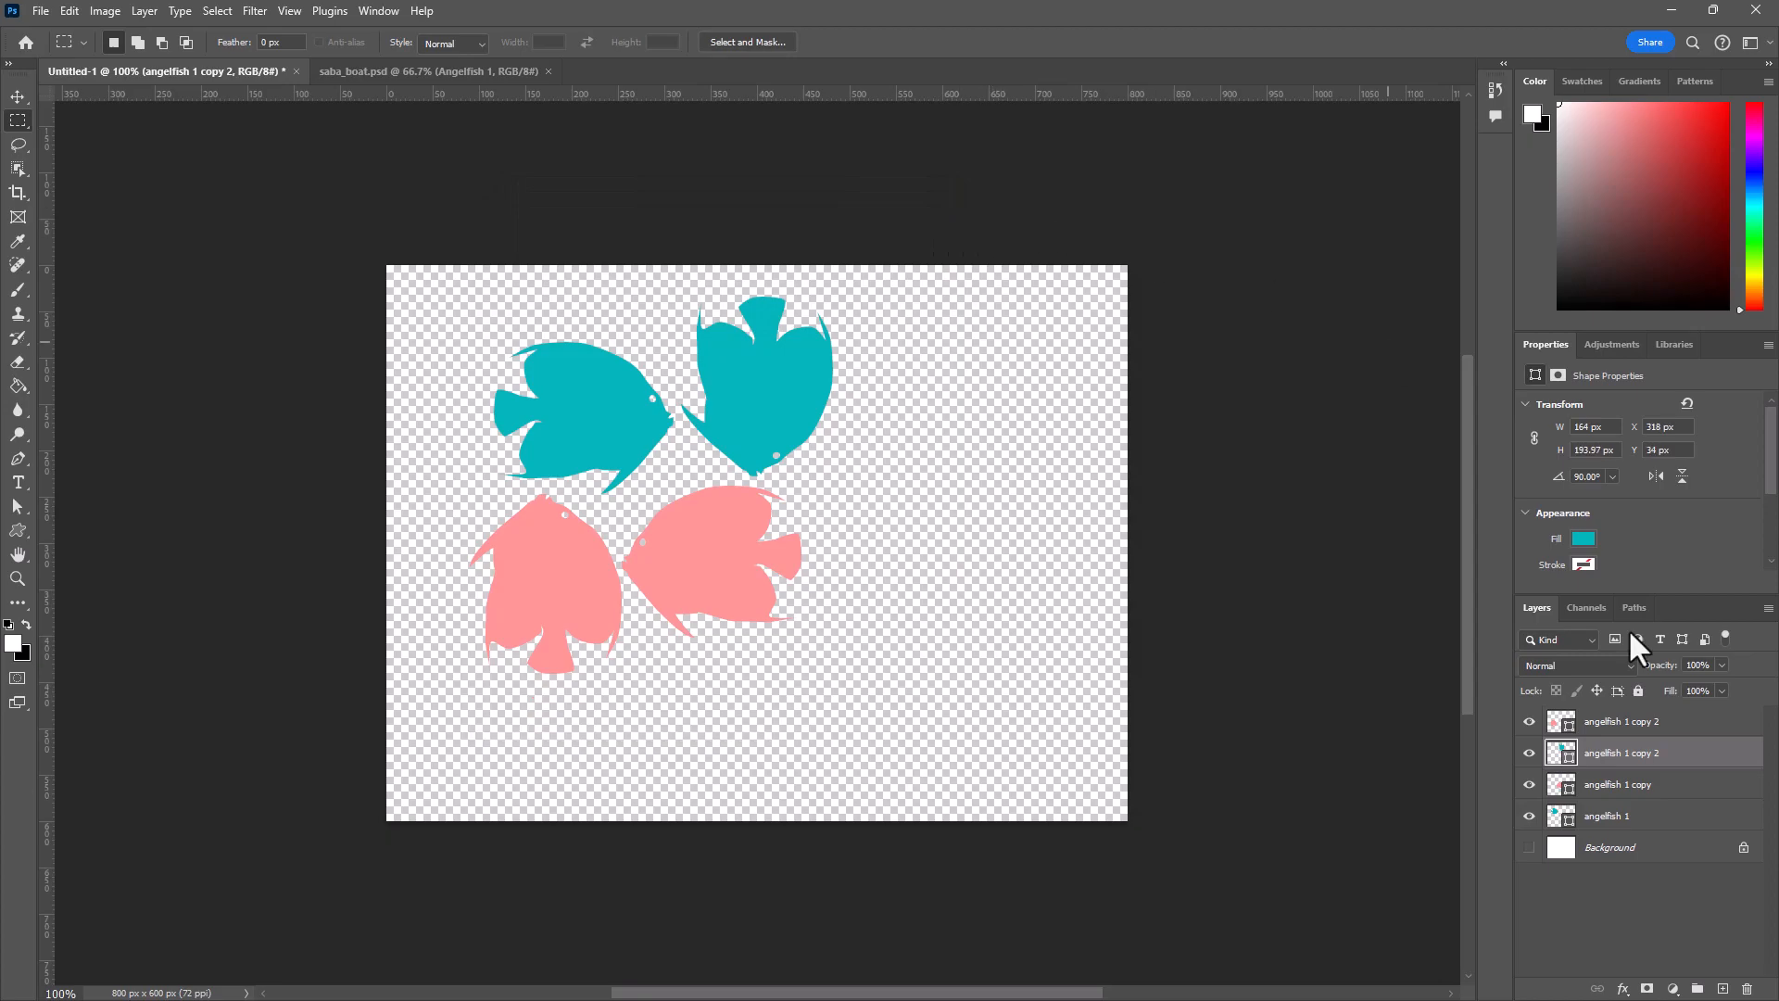
Add a new layer above all the angelfish layers and hide those fish layers
{"action": "left_click", "coordinate": [1658, 722]}
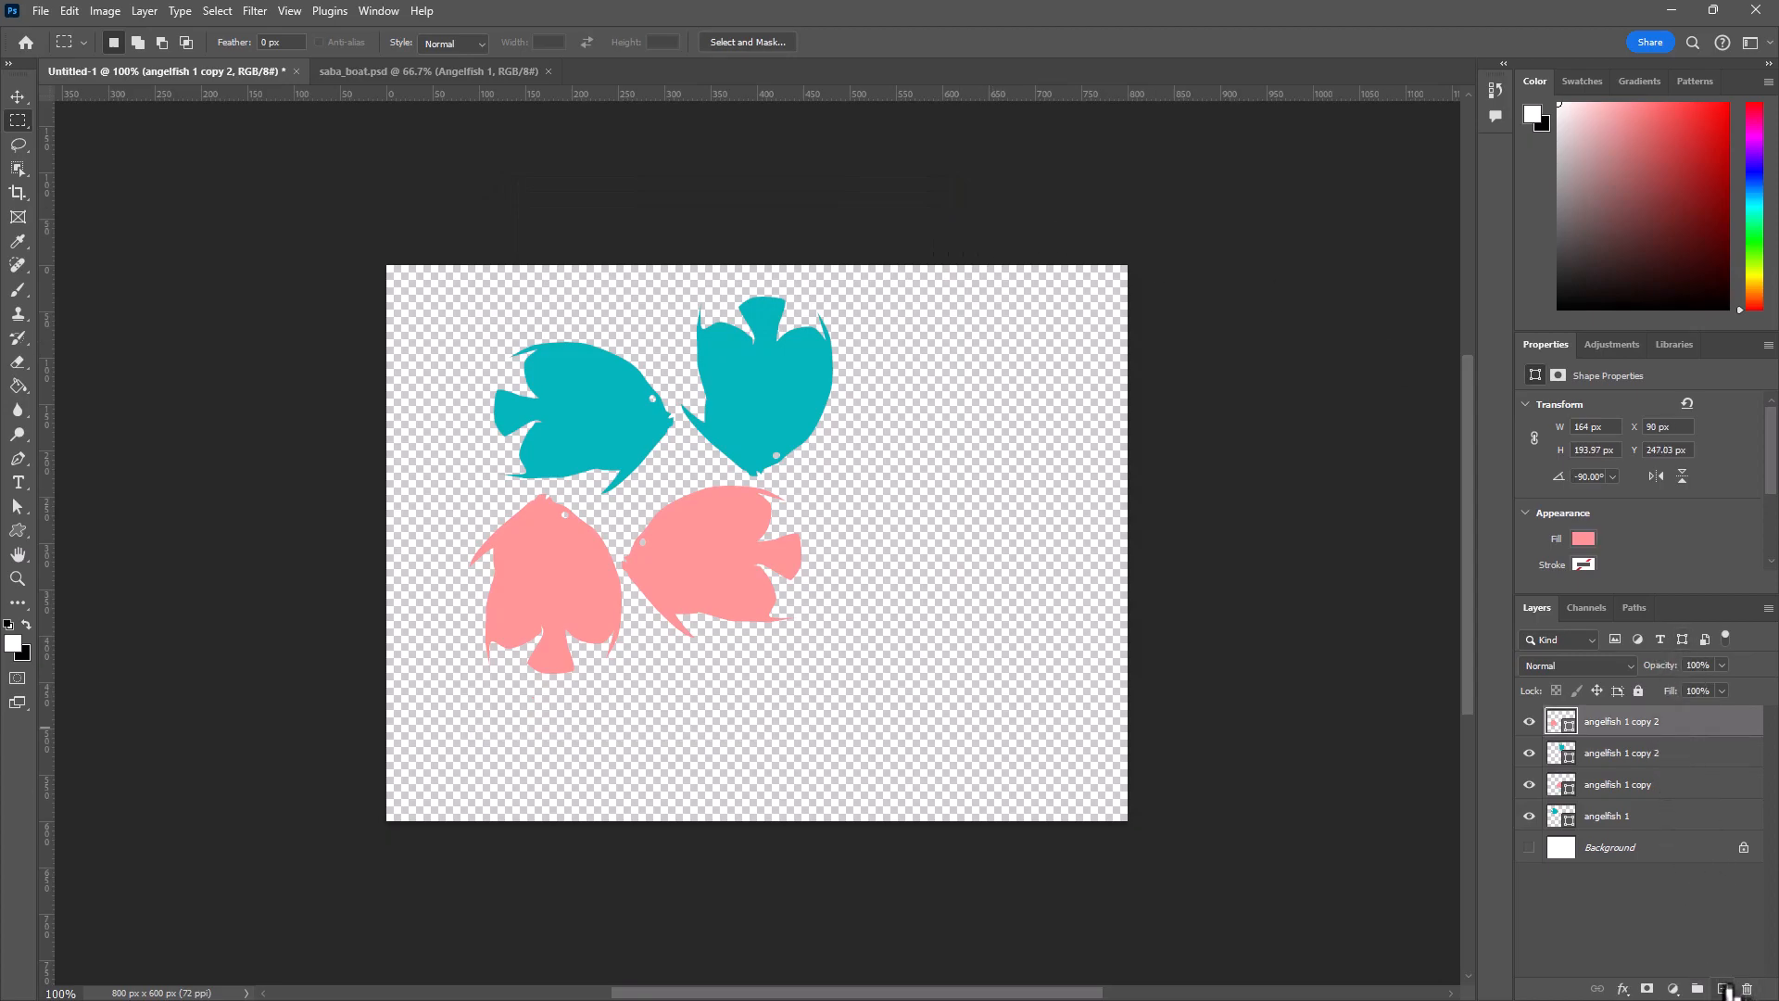
{"action": "left_click", "coordinate": [1723, 988]}
{"action": "left_click_drag", "start_coordinate": [1520, 861], "coordinate": [1534, 839]}
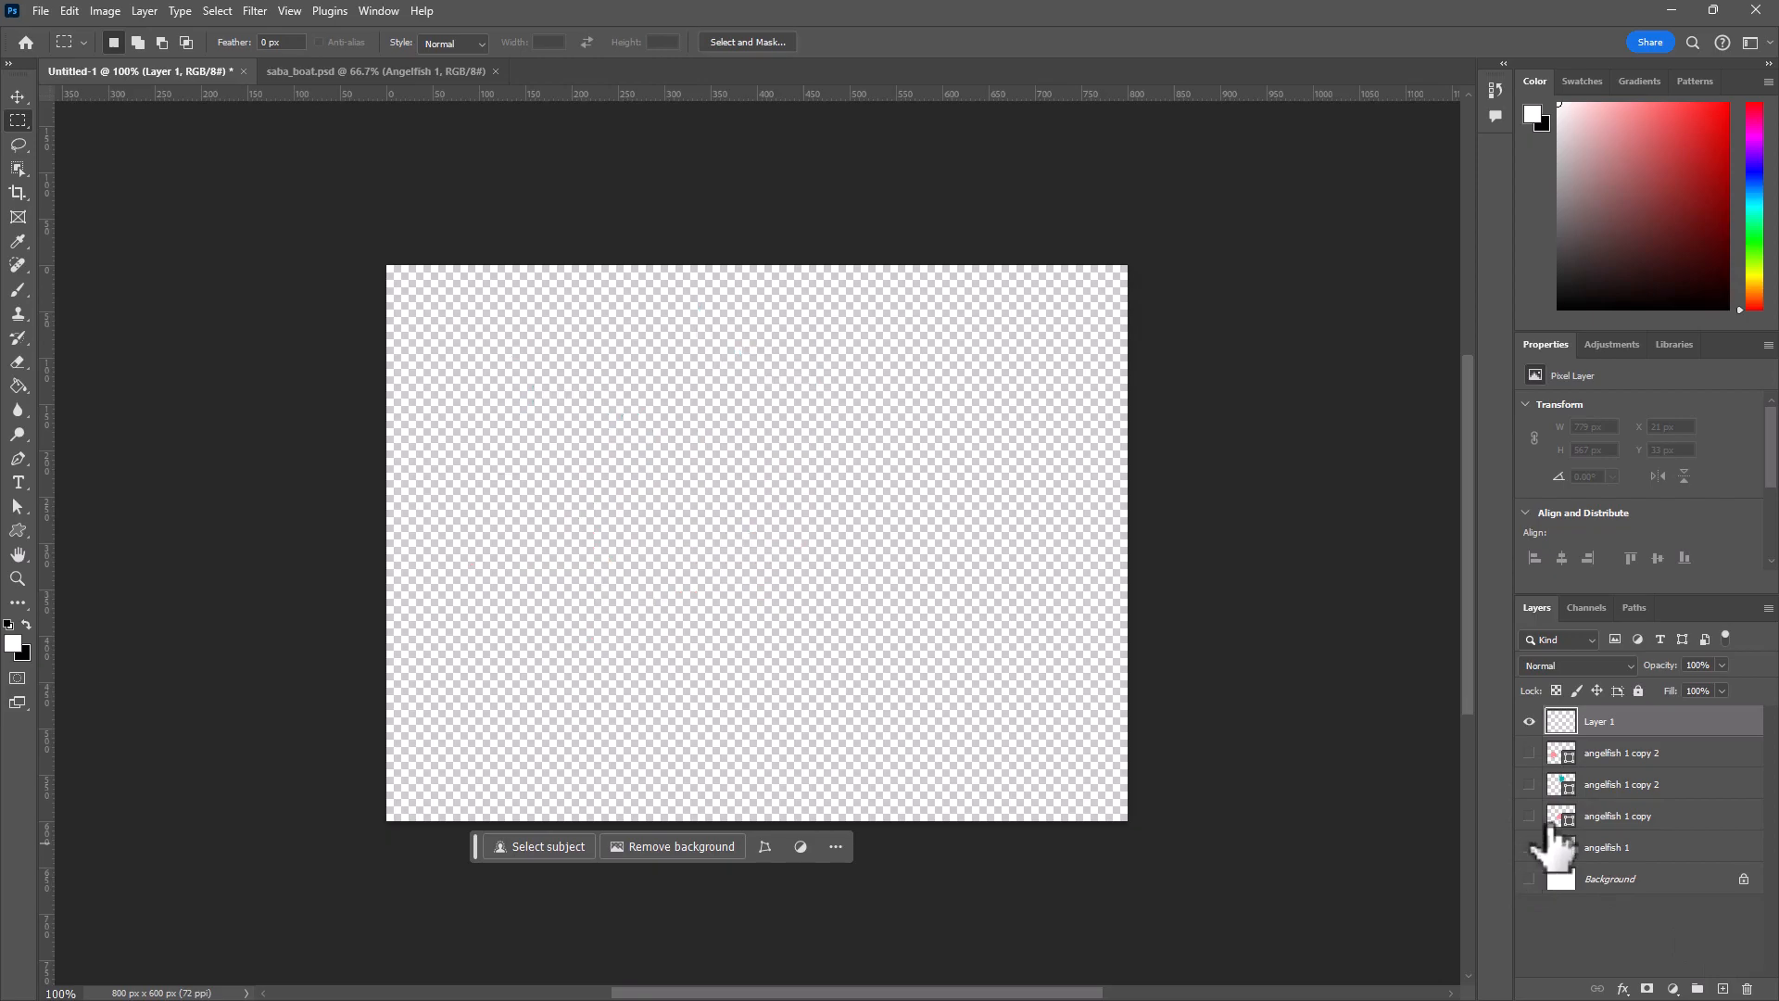
Fill the new layer with the custom fish pattern in Normal mode at 100% opacity
{"action": "left_click", "coordinate": [70, 11]}
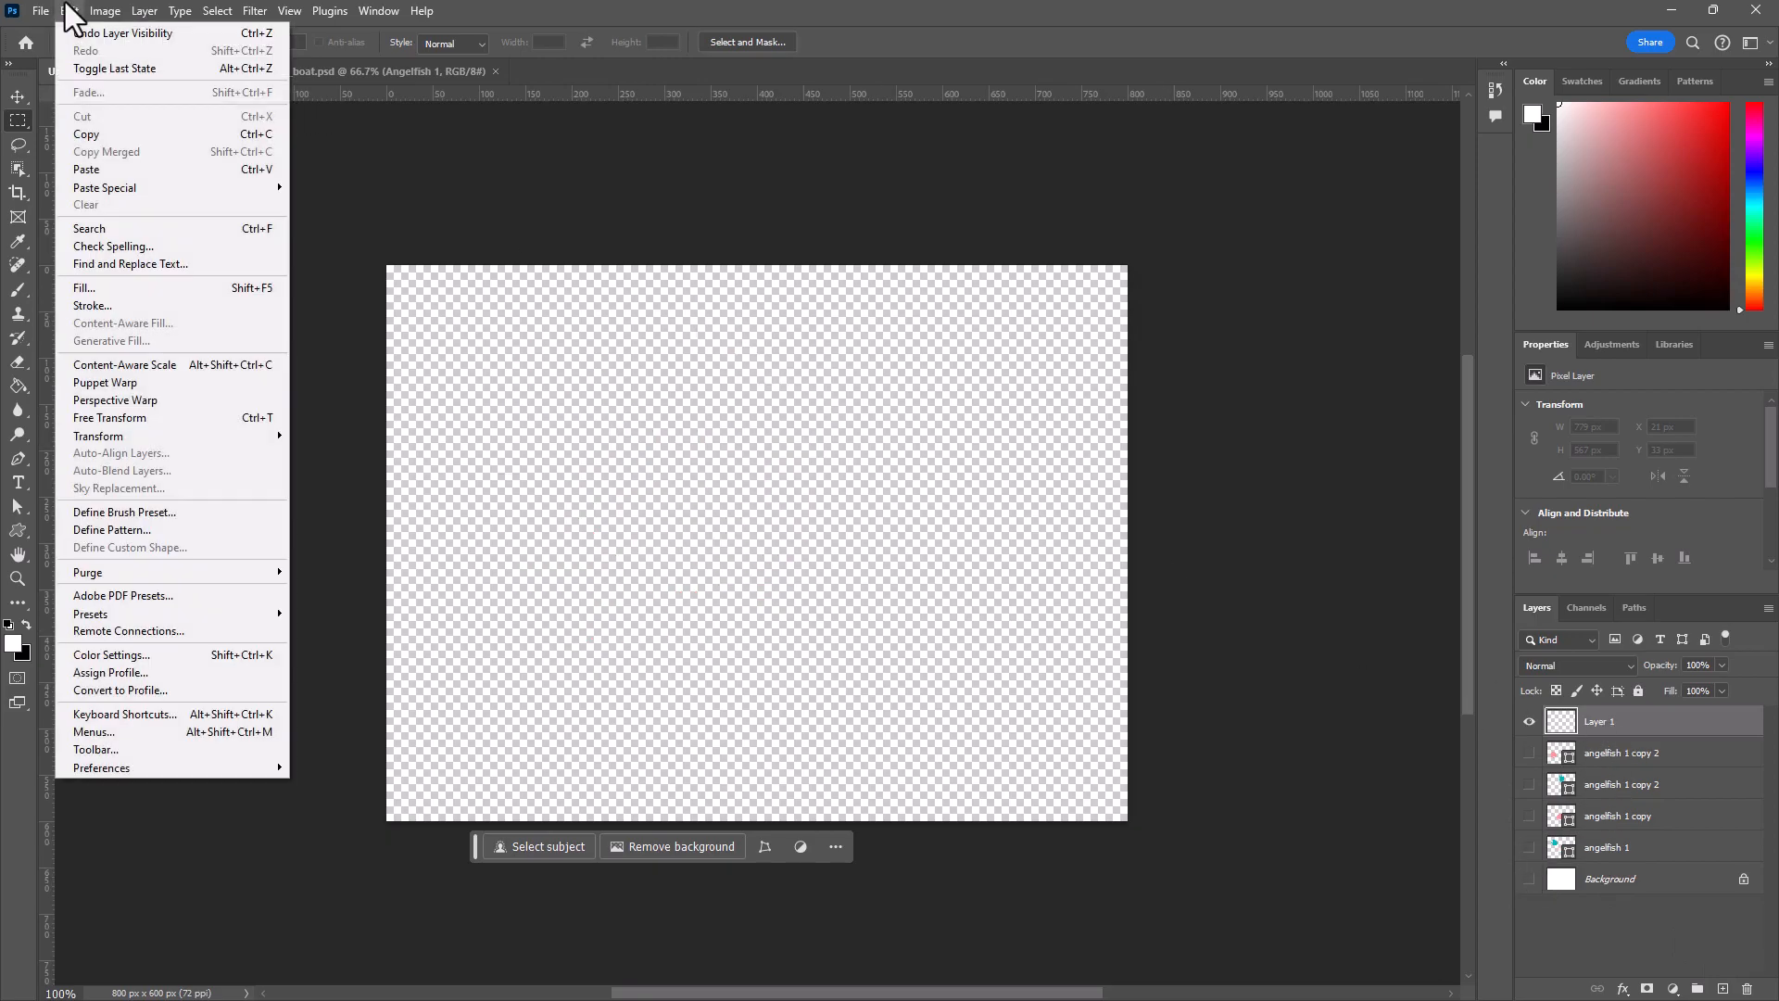
{"action": "left_click", "coordinate": [91, 288]}
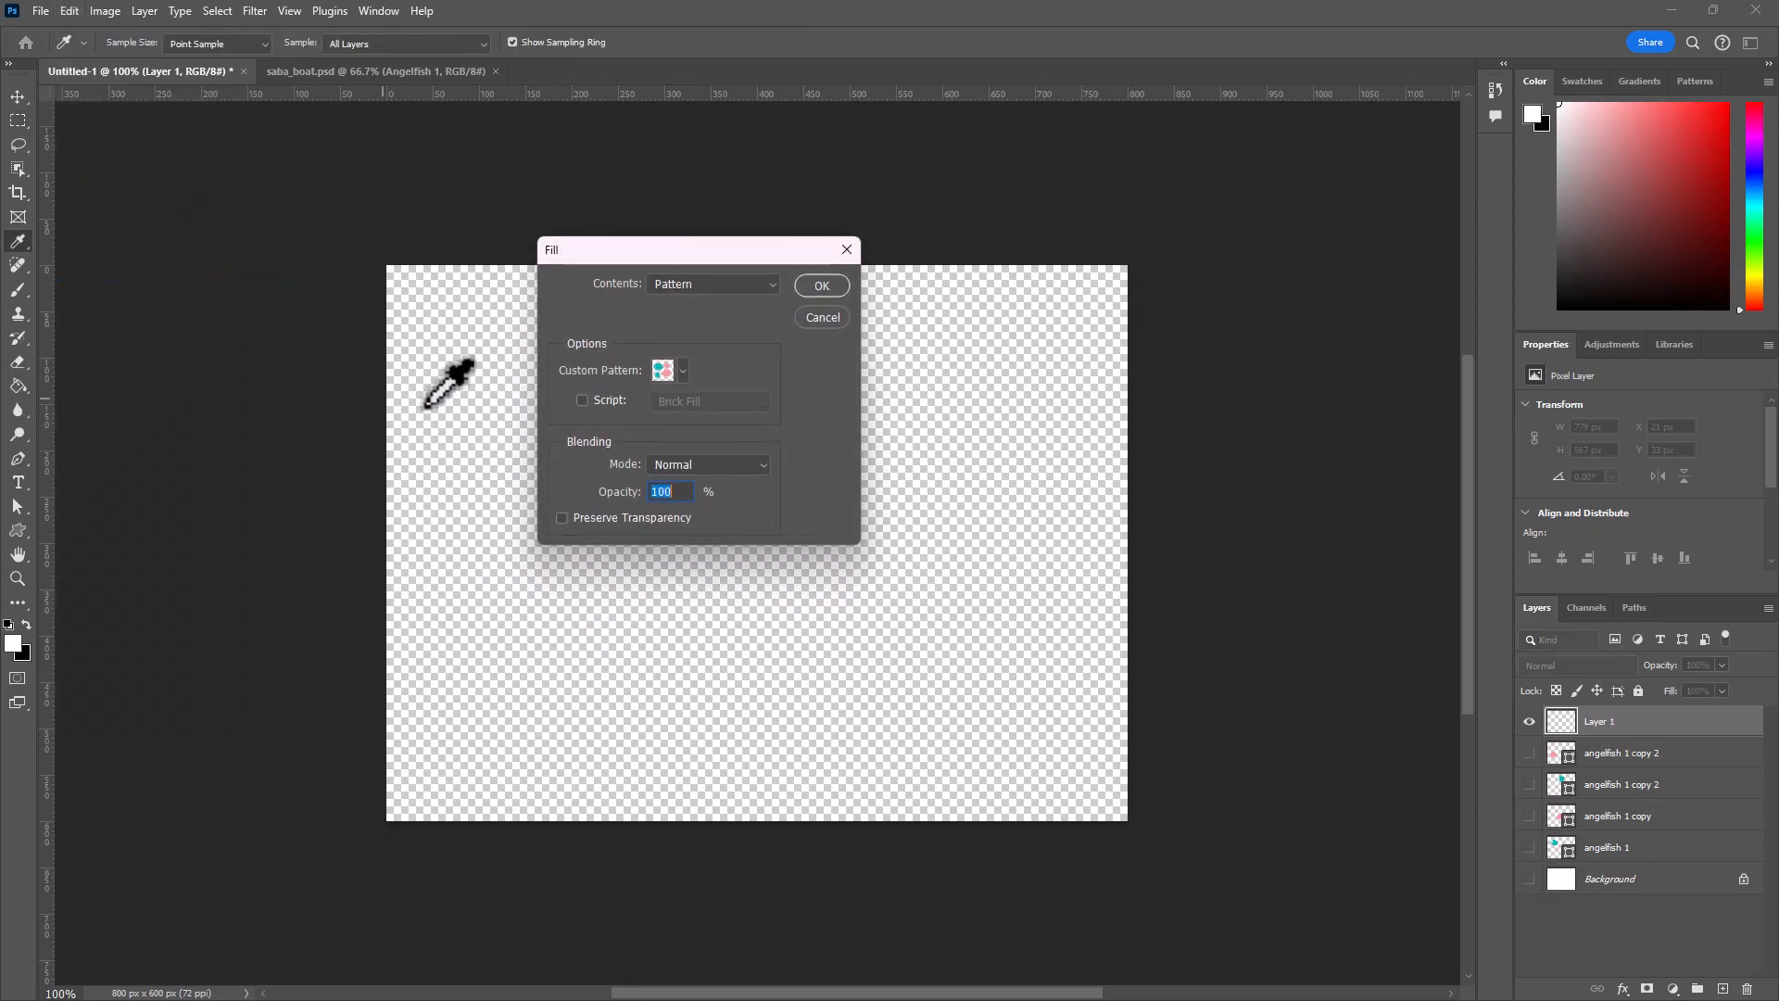
{"action": "left_click", "coordinate": [713, 283]}
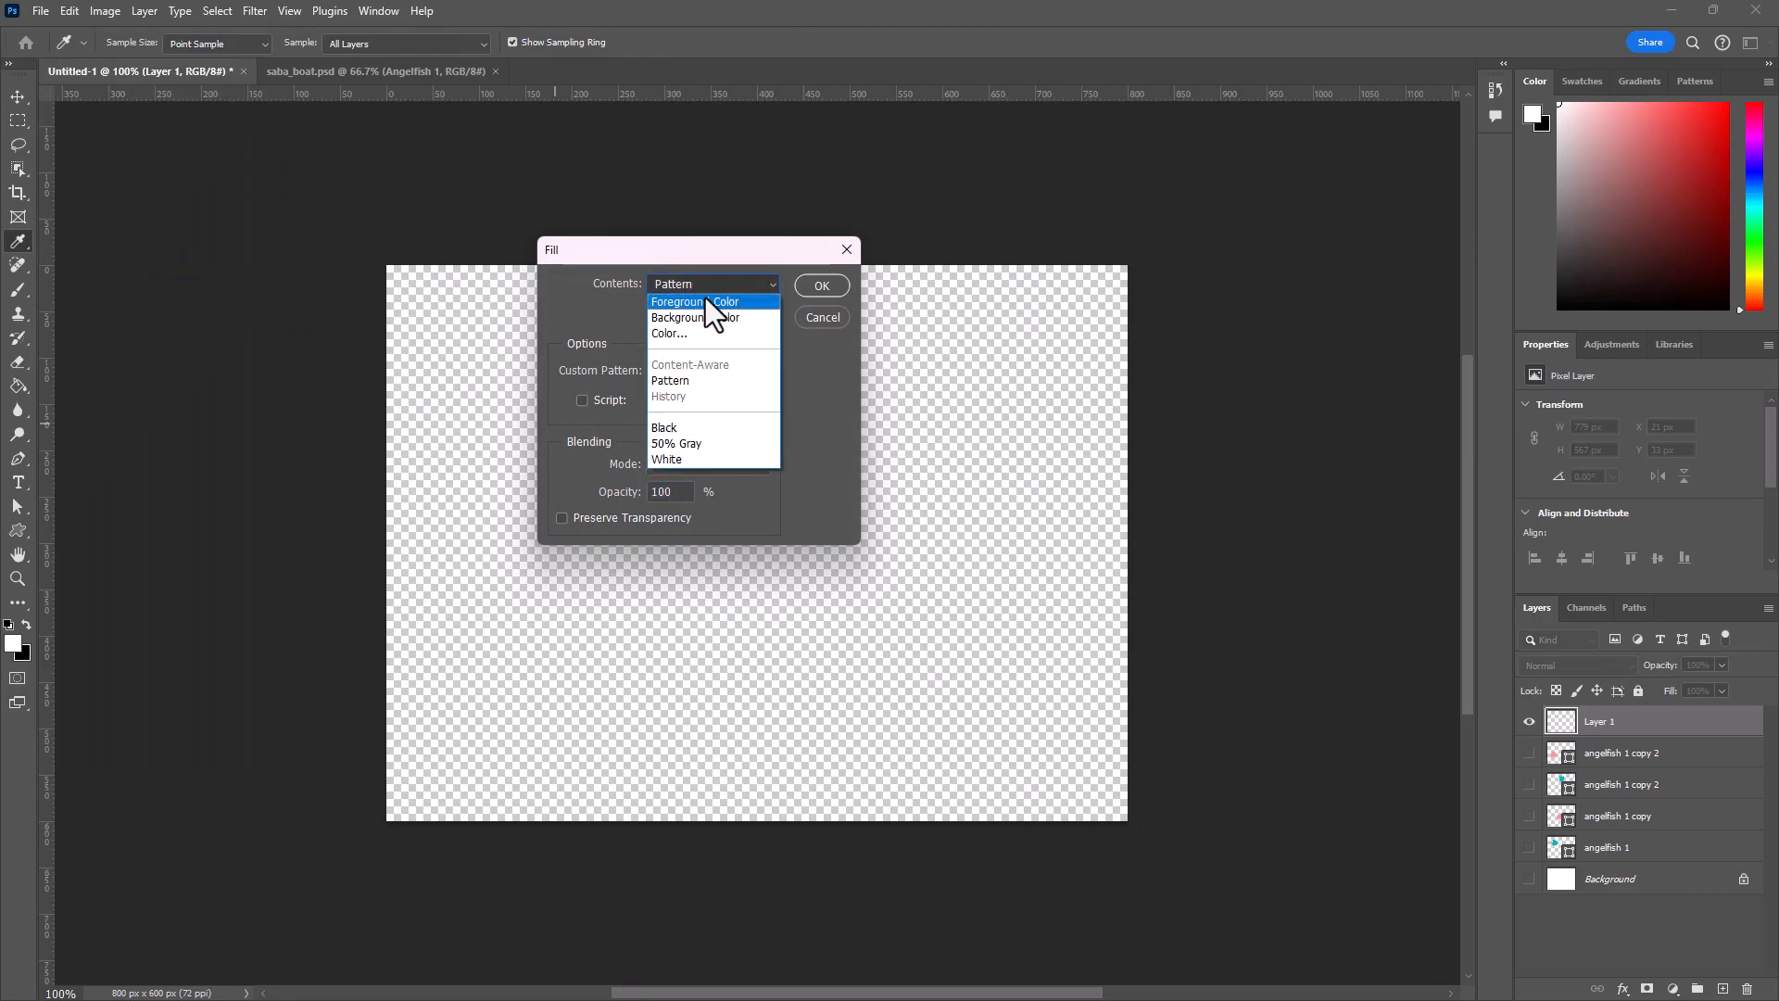
{"action": "left_click", "coordinate": [704, 297]}
{"action": "left_click", "coordinate": [686, 282]}
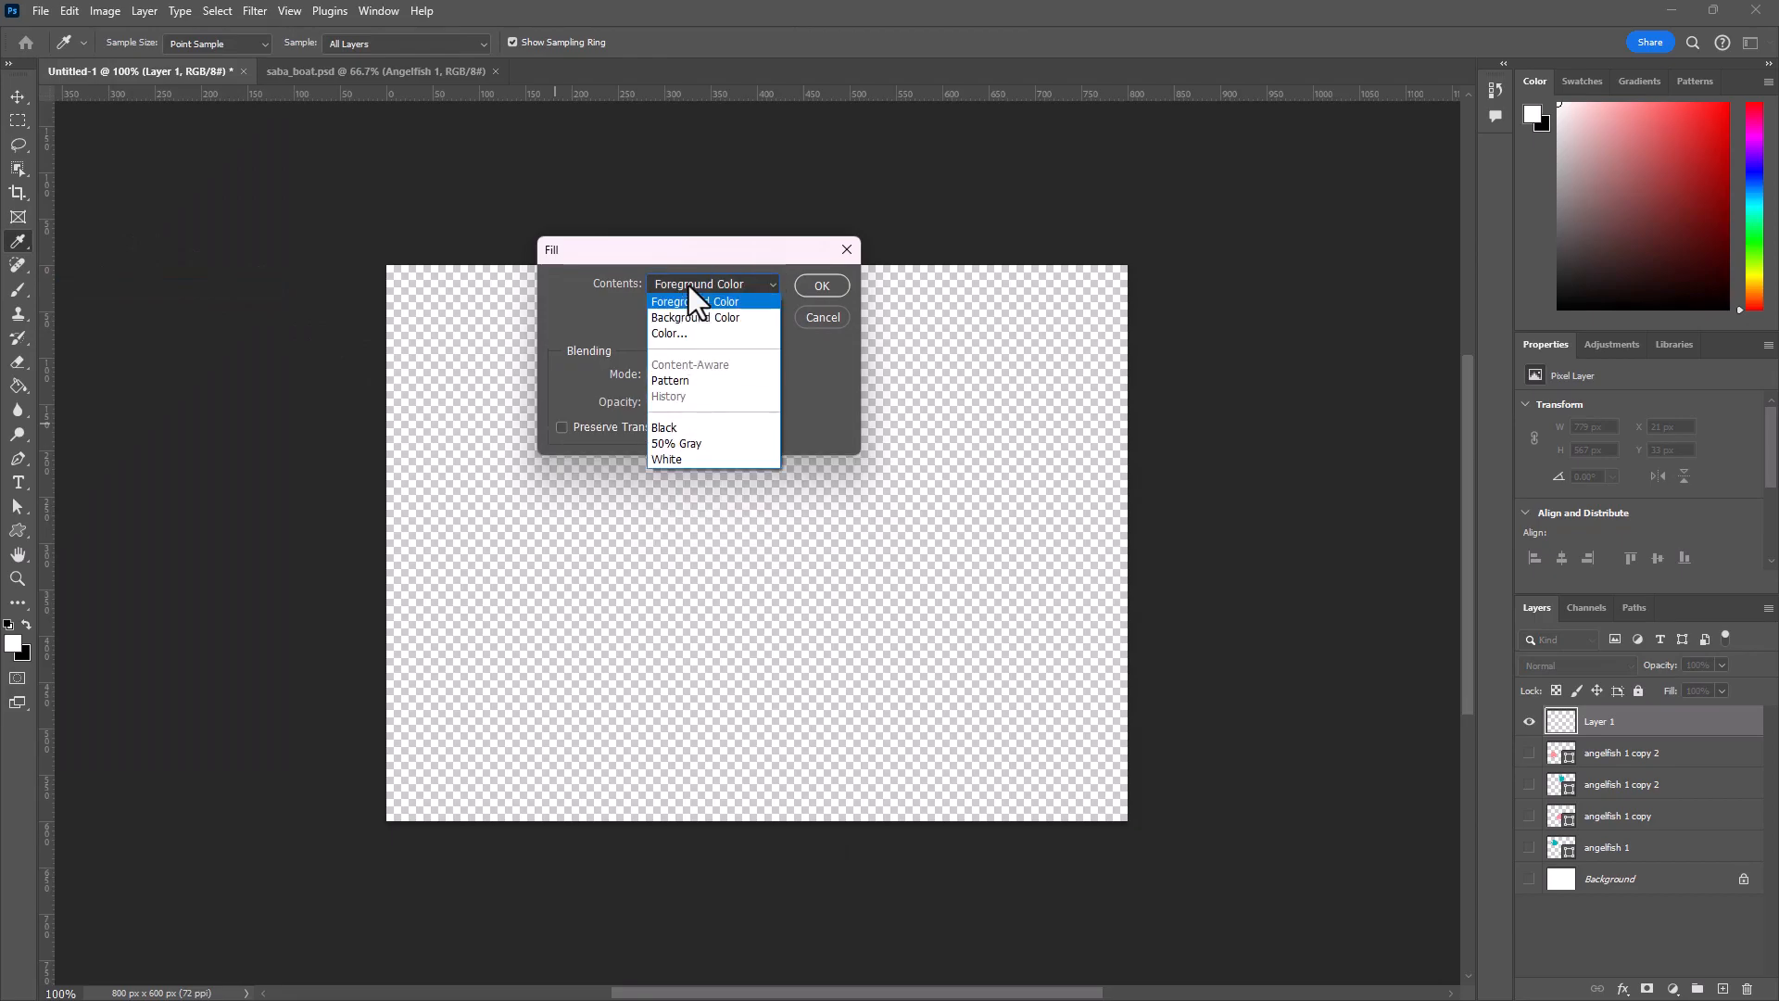
{"action": "left_click", "coordinate": [675, 384]}
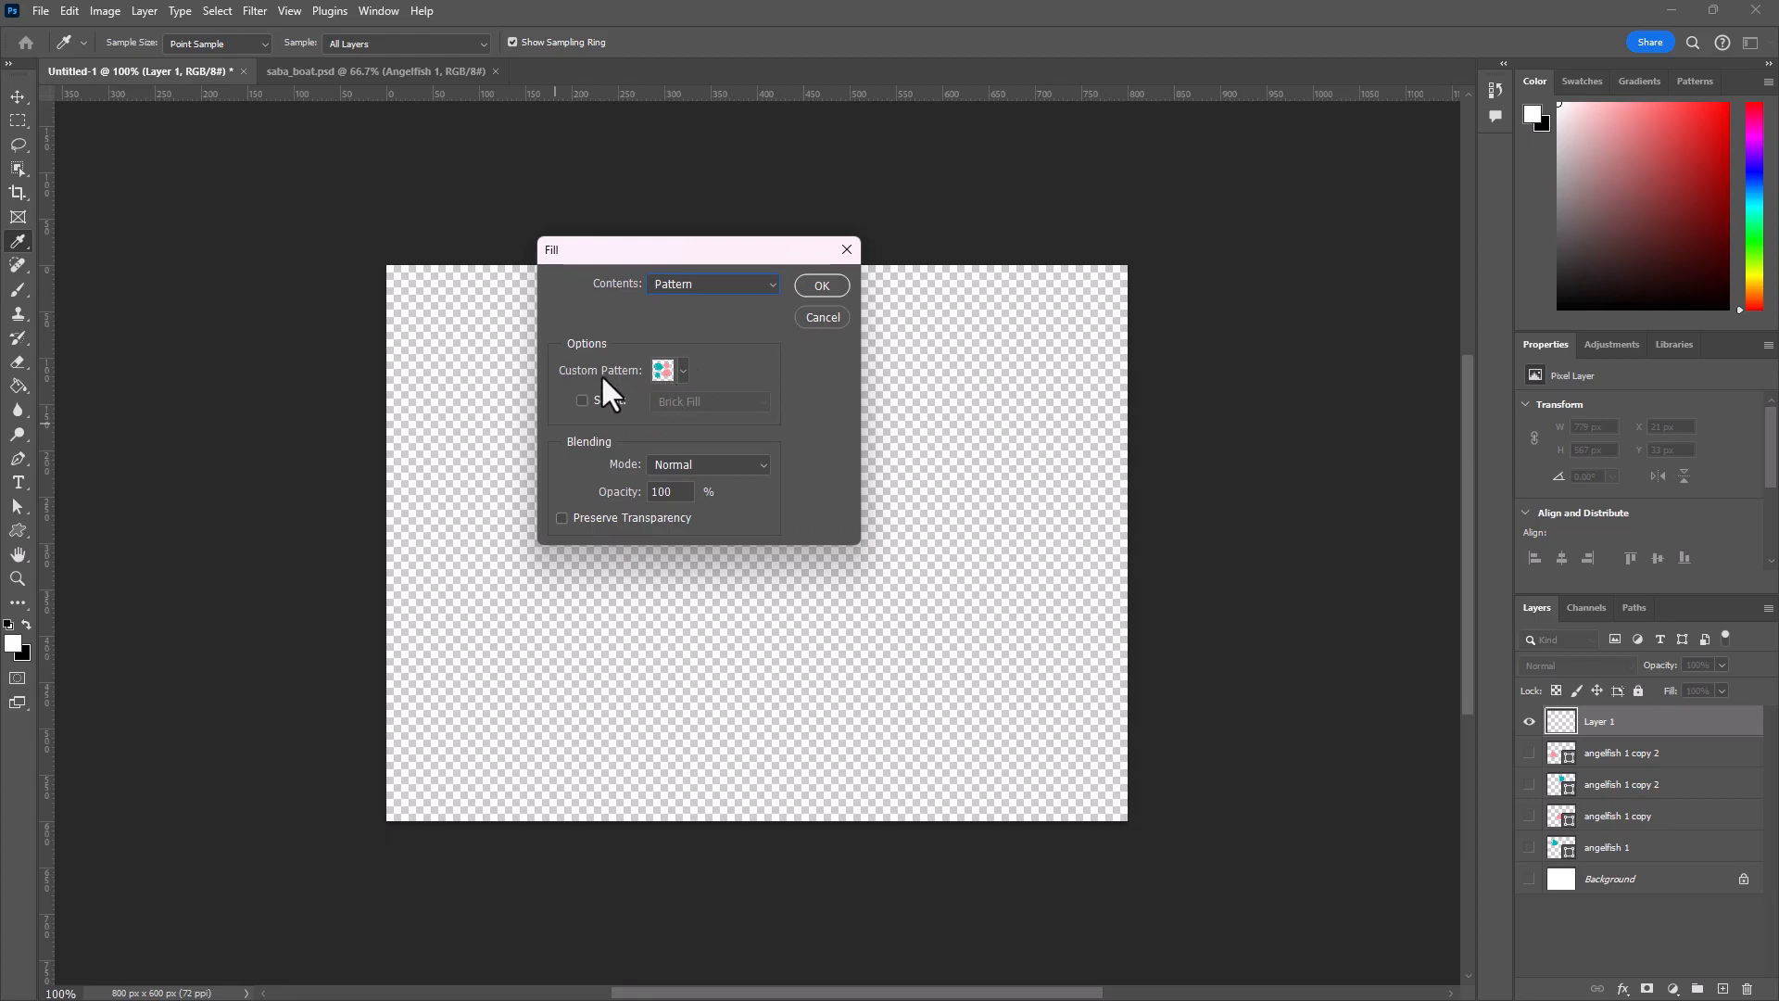
{"action": "left_click", "coordinate": [820, 284]}
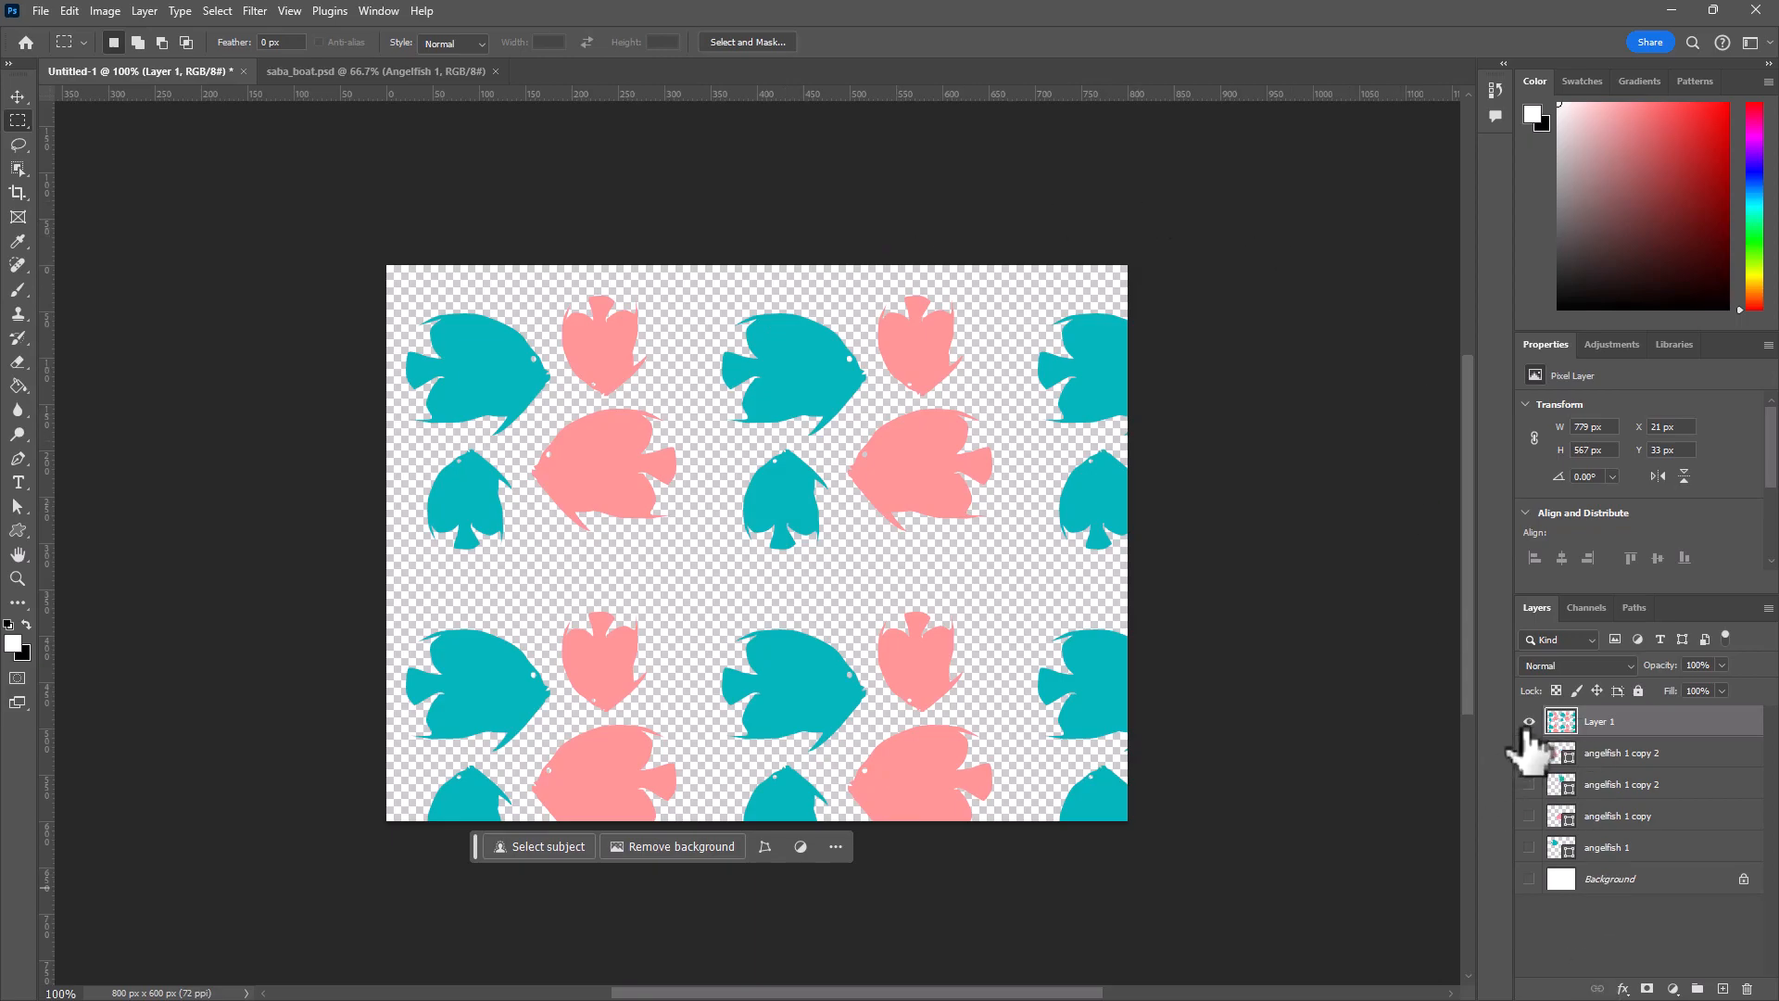
Show the four angelfish layers and the Background again, and delete the pattern-filled Layer 1
{"action": "left_click", "coordinate": [1529, 721]}
{"action": "left_click_drag", "start_coordinate": [1529, 753], "coordinate": [1527, 845]}
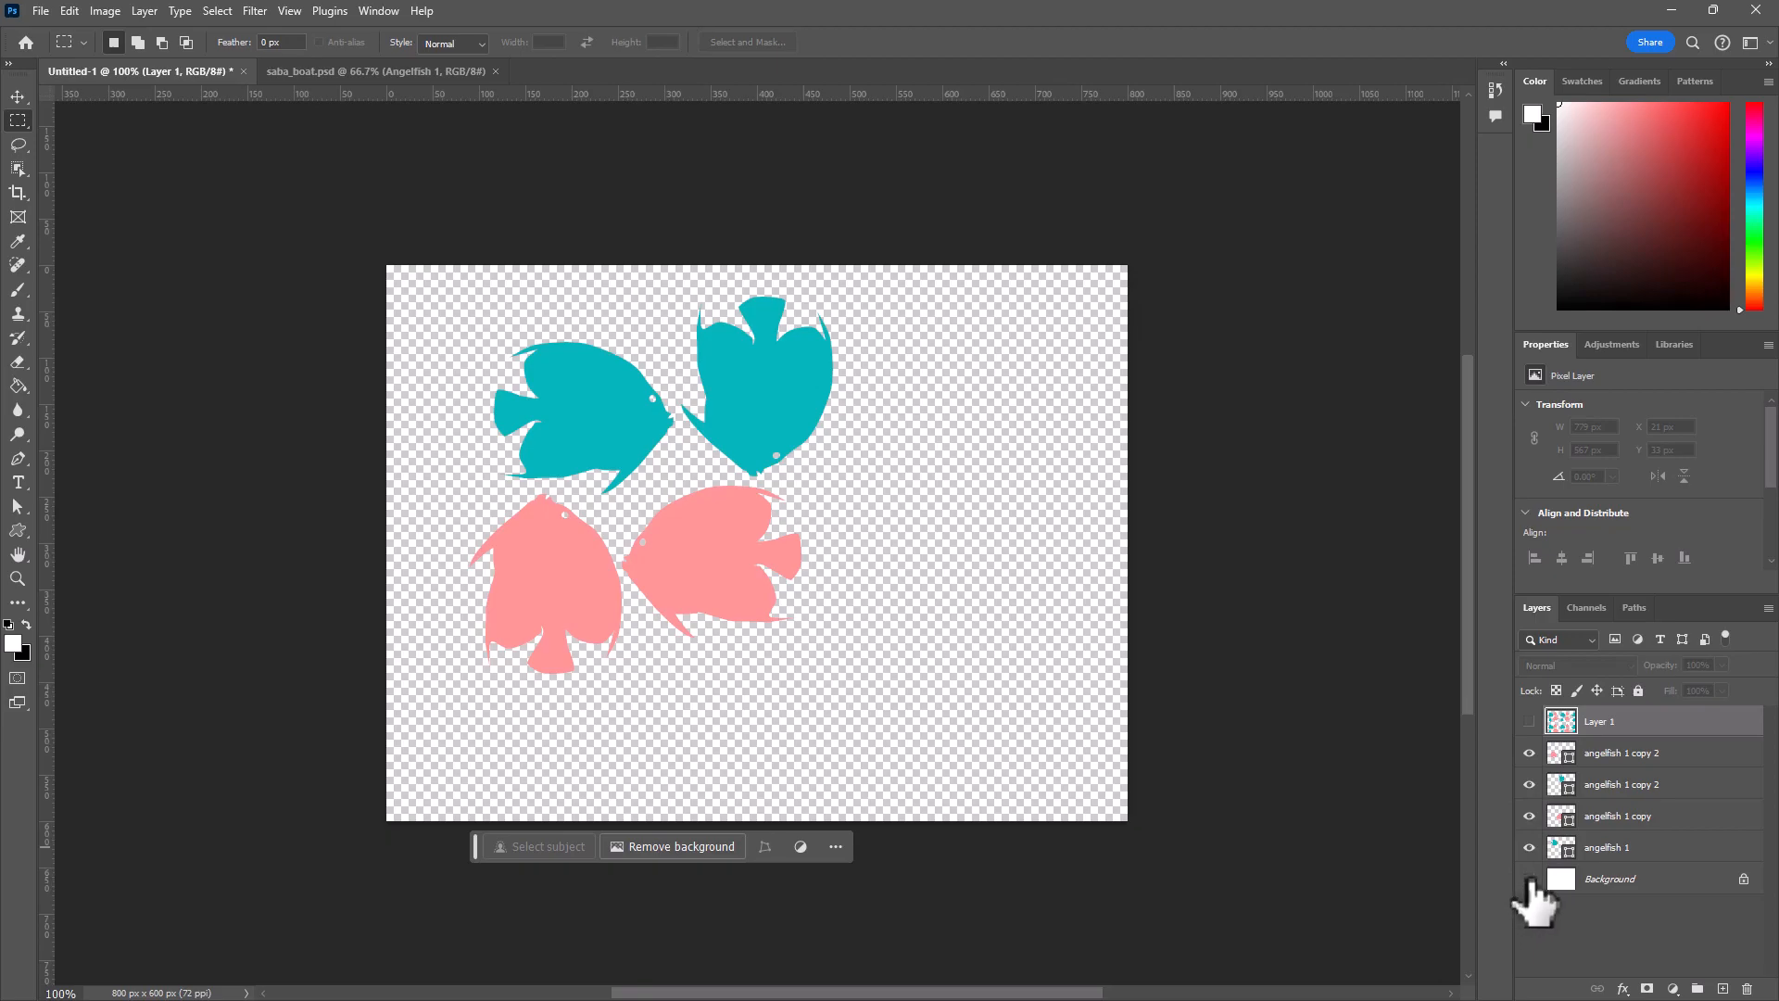
{"action": "left_click", "coordinate": [1528, 878]}
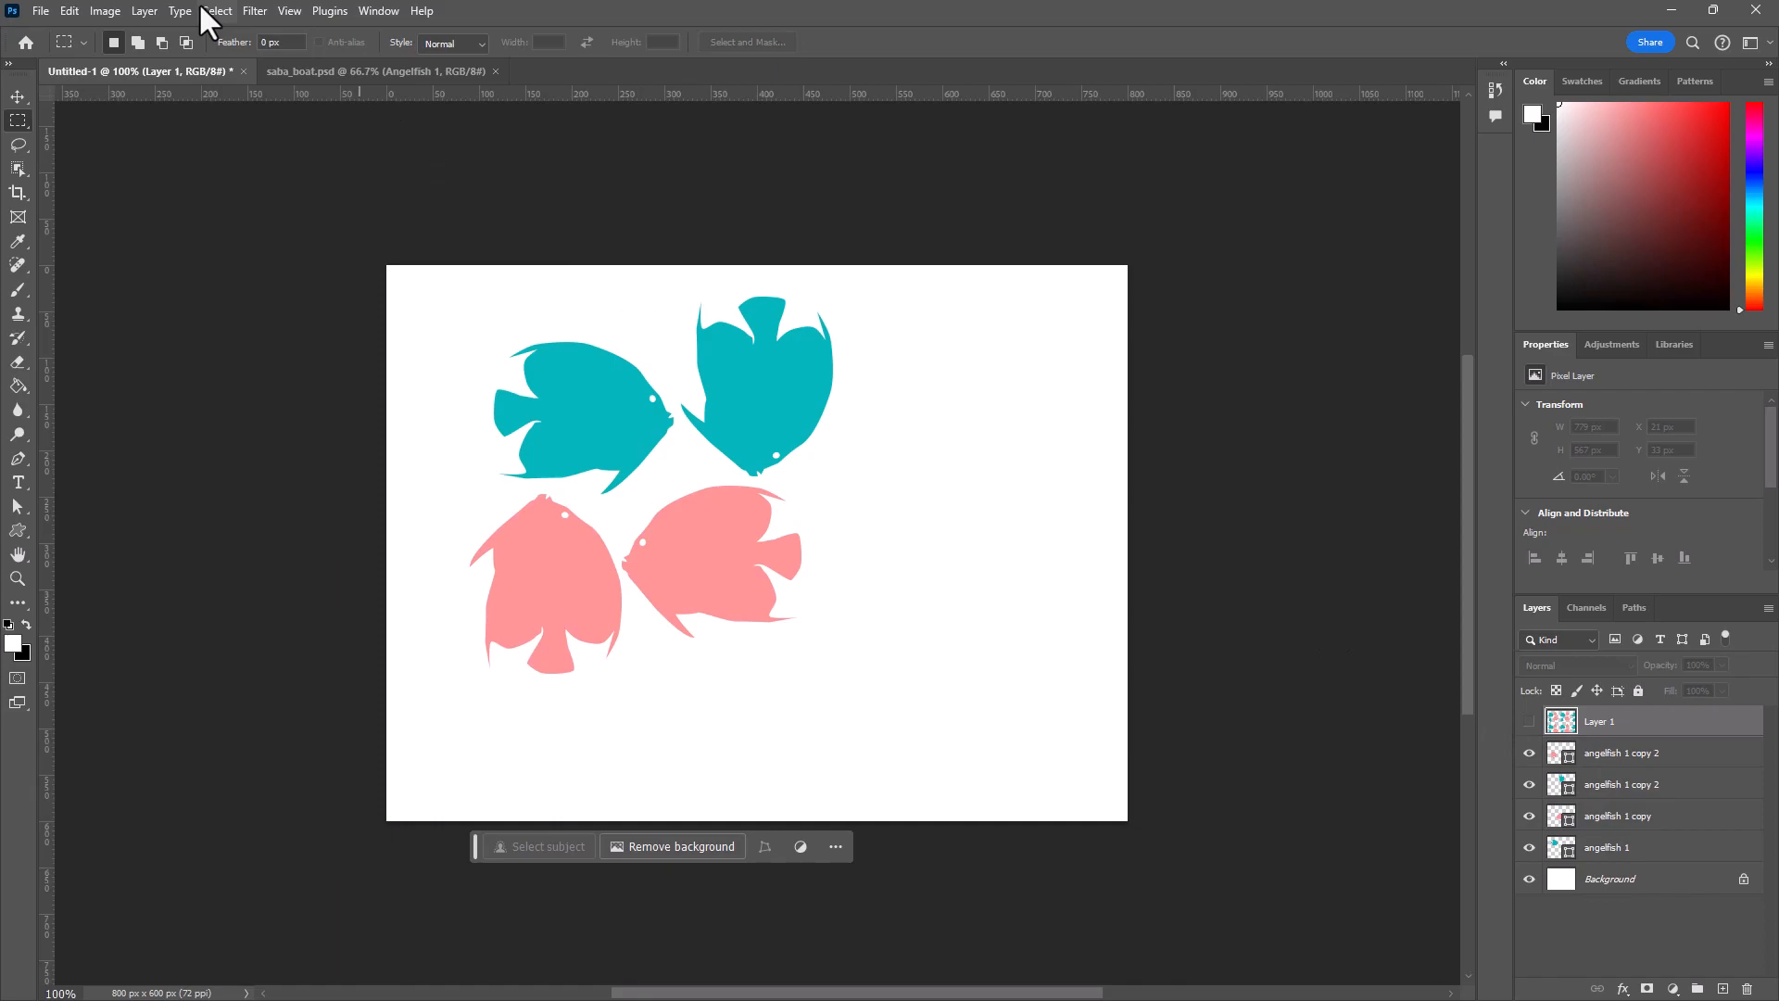
{"action": "left_click_drag", "start_coordinate": [1676, 732], "coordinate": [1746, 987]}
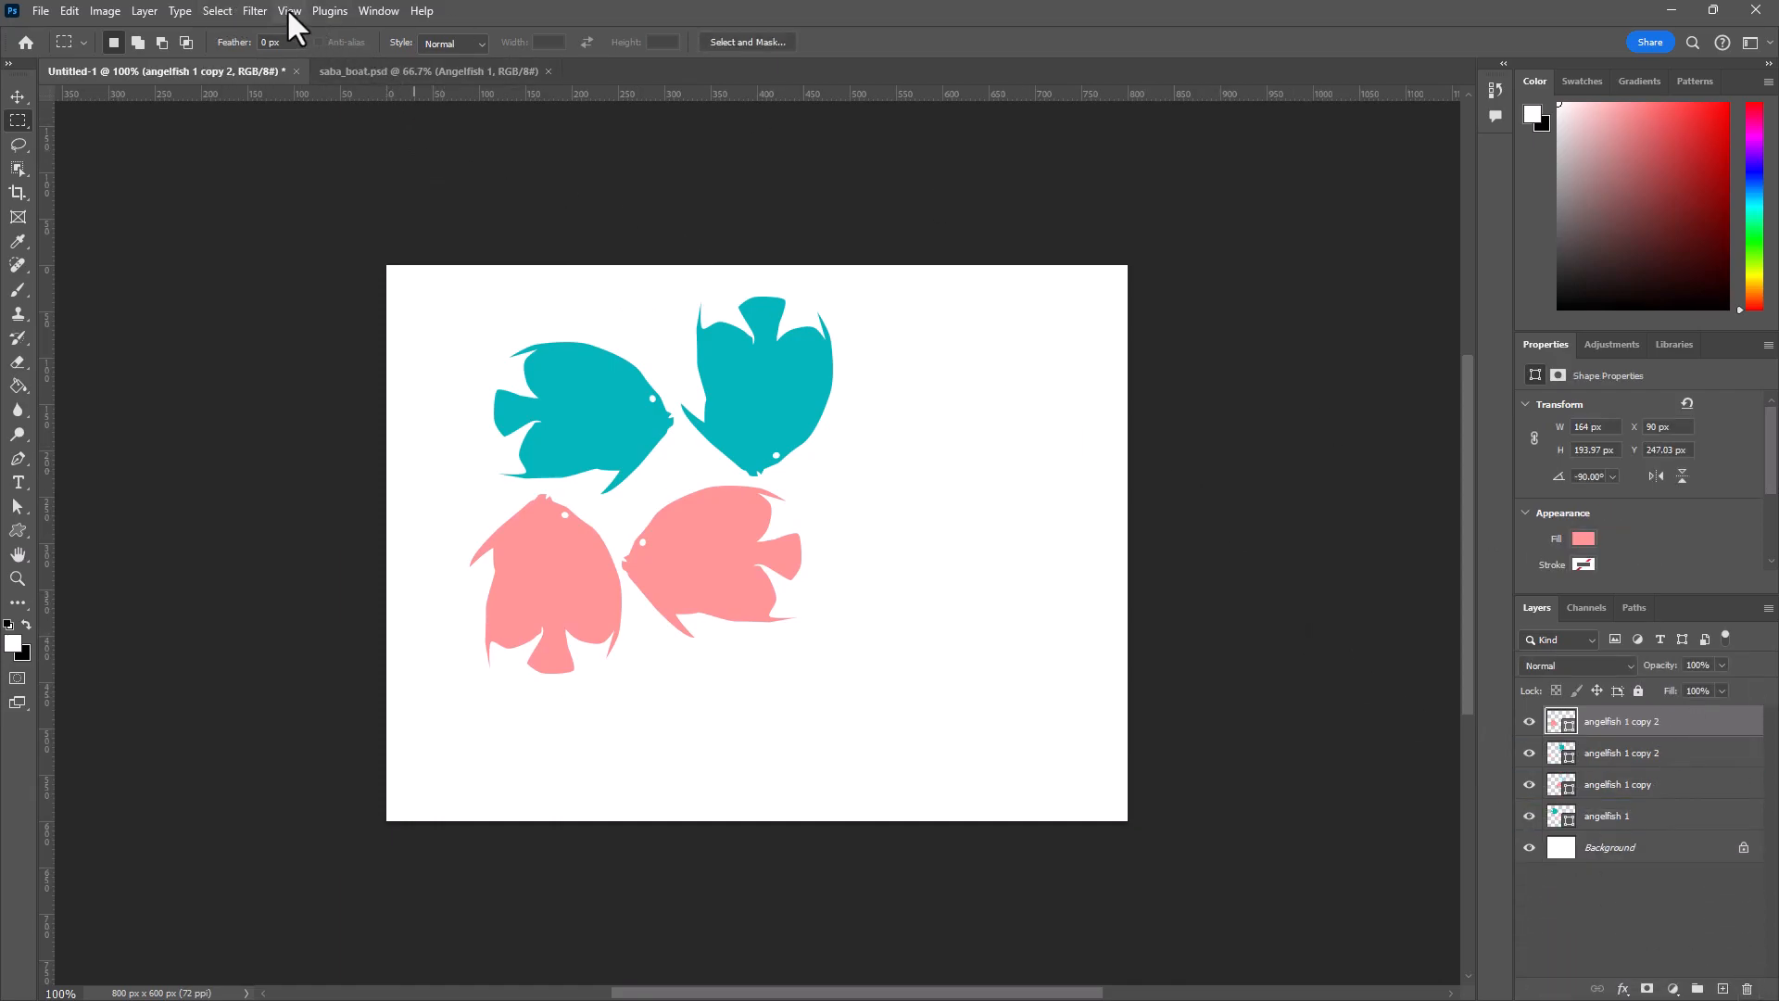
Turn on Pattern Preview, accept its notice, and view the repeating tiles at 33.33% zoom
{"action": "left_click", "coordinate": [290, 13]}
{"action": "left_click", "coordinate": [343, 321]}
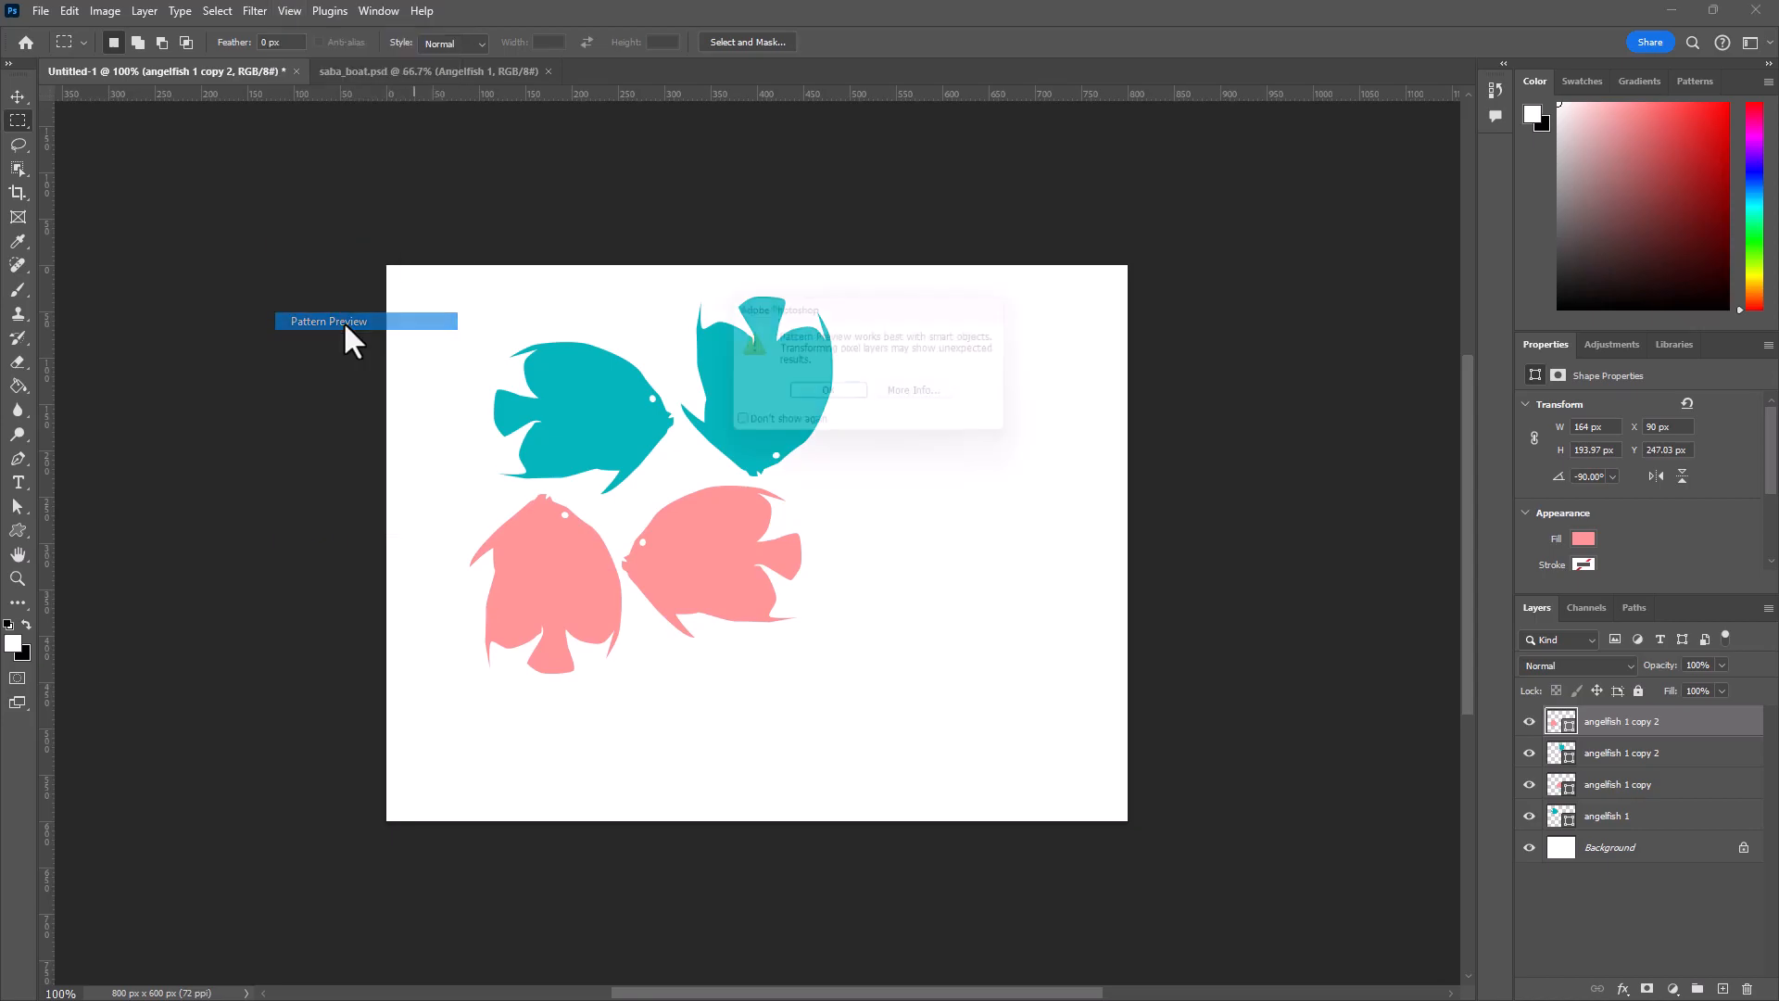
{"action": "left_click", "coordinate": [830, 397]}
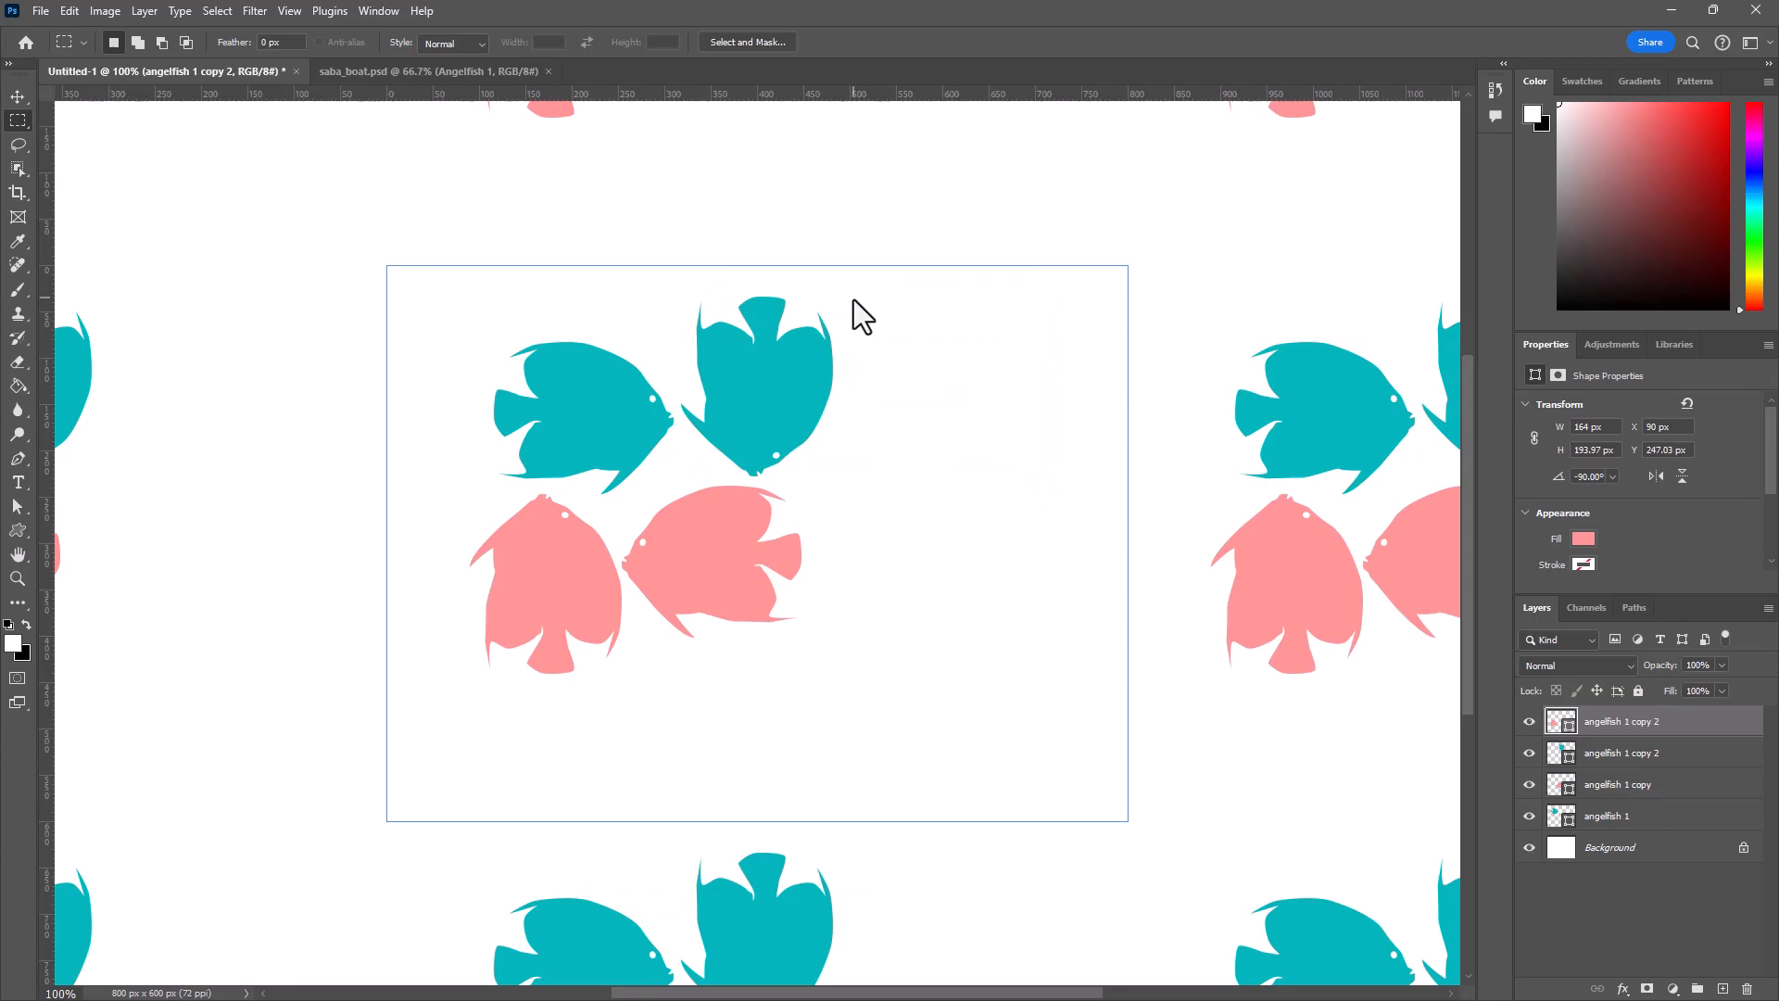
{"action": "key", "text": "ctrl+minus"}
{"action": "key", "text": "ctrl+minus"}
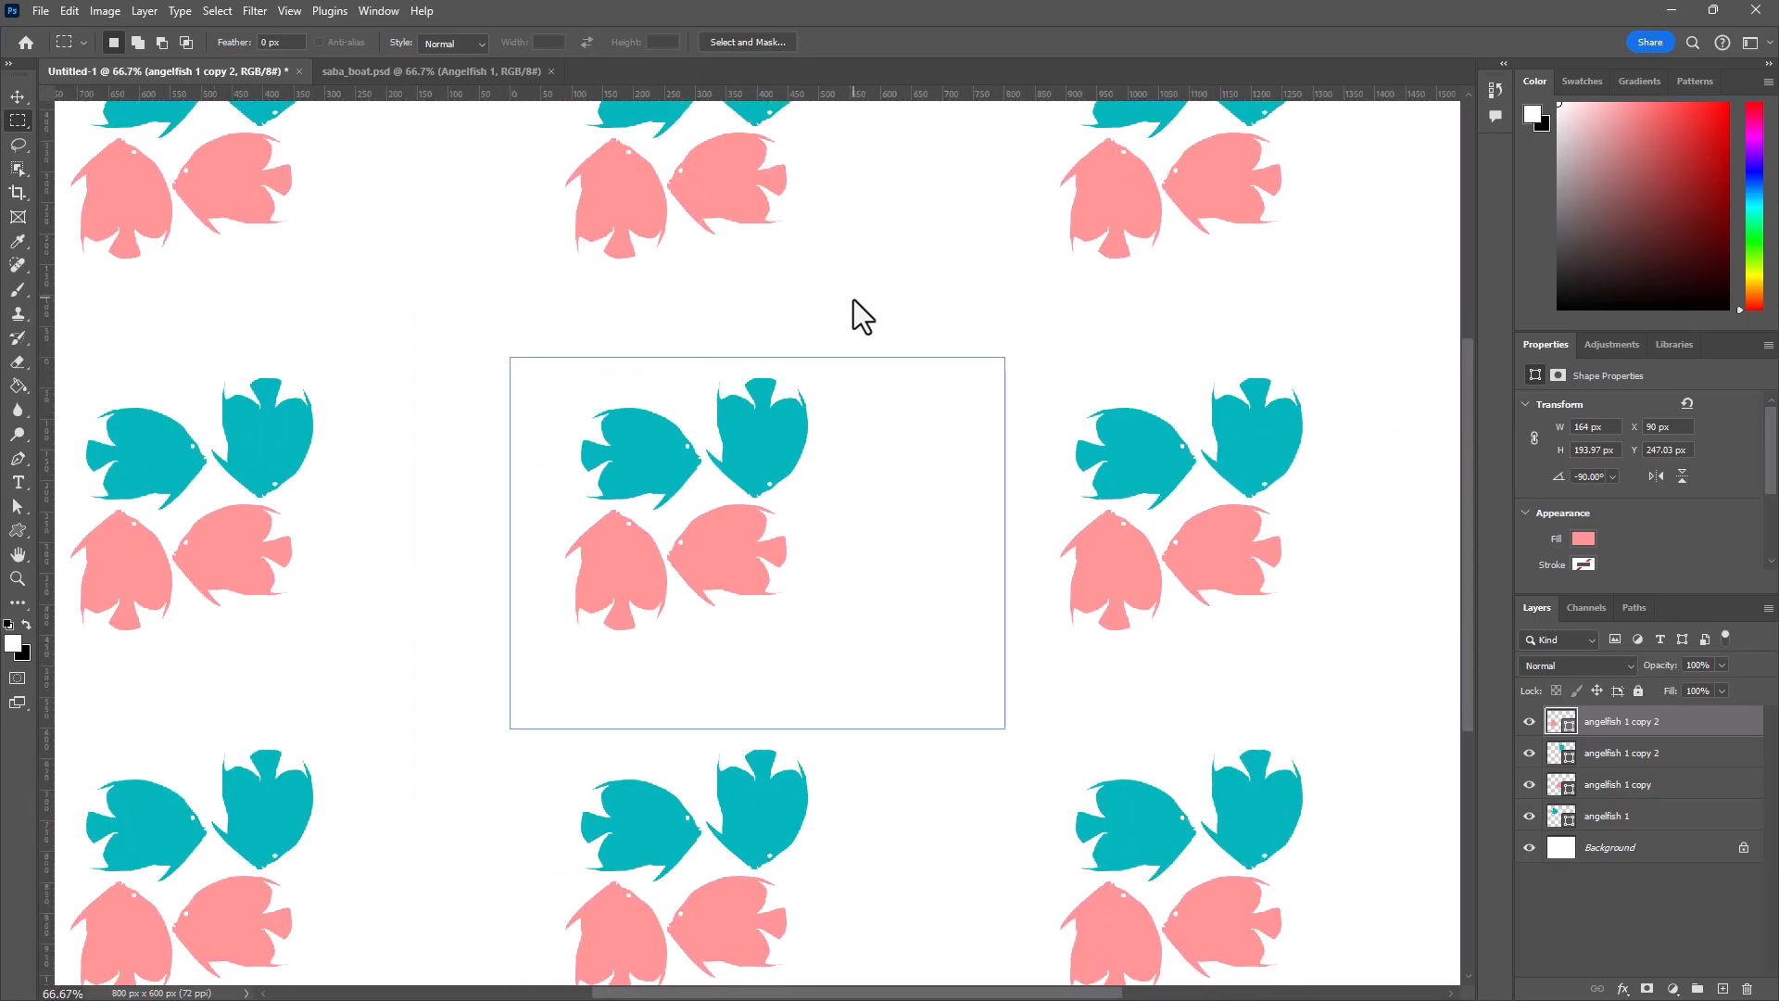
{"action": "key", "text": "ctrl+minus"}
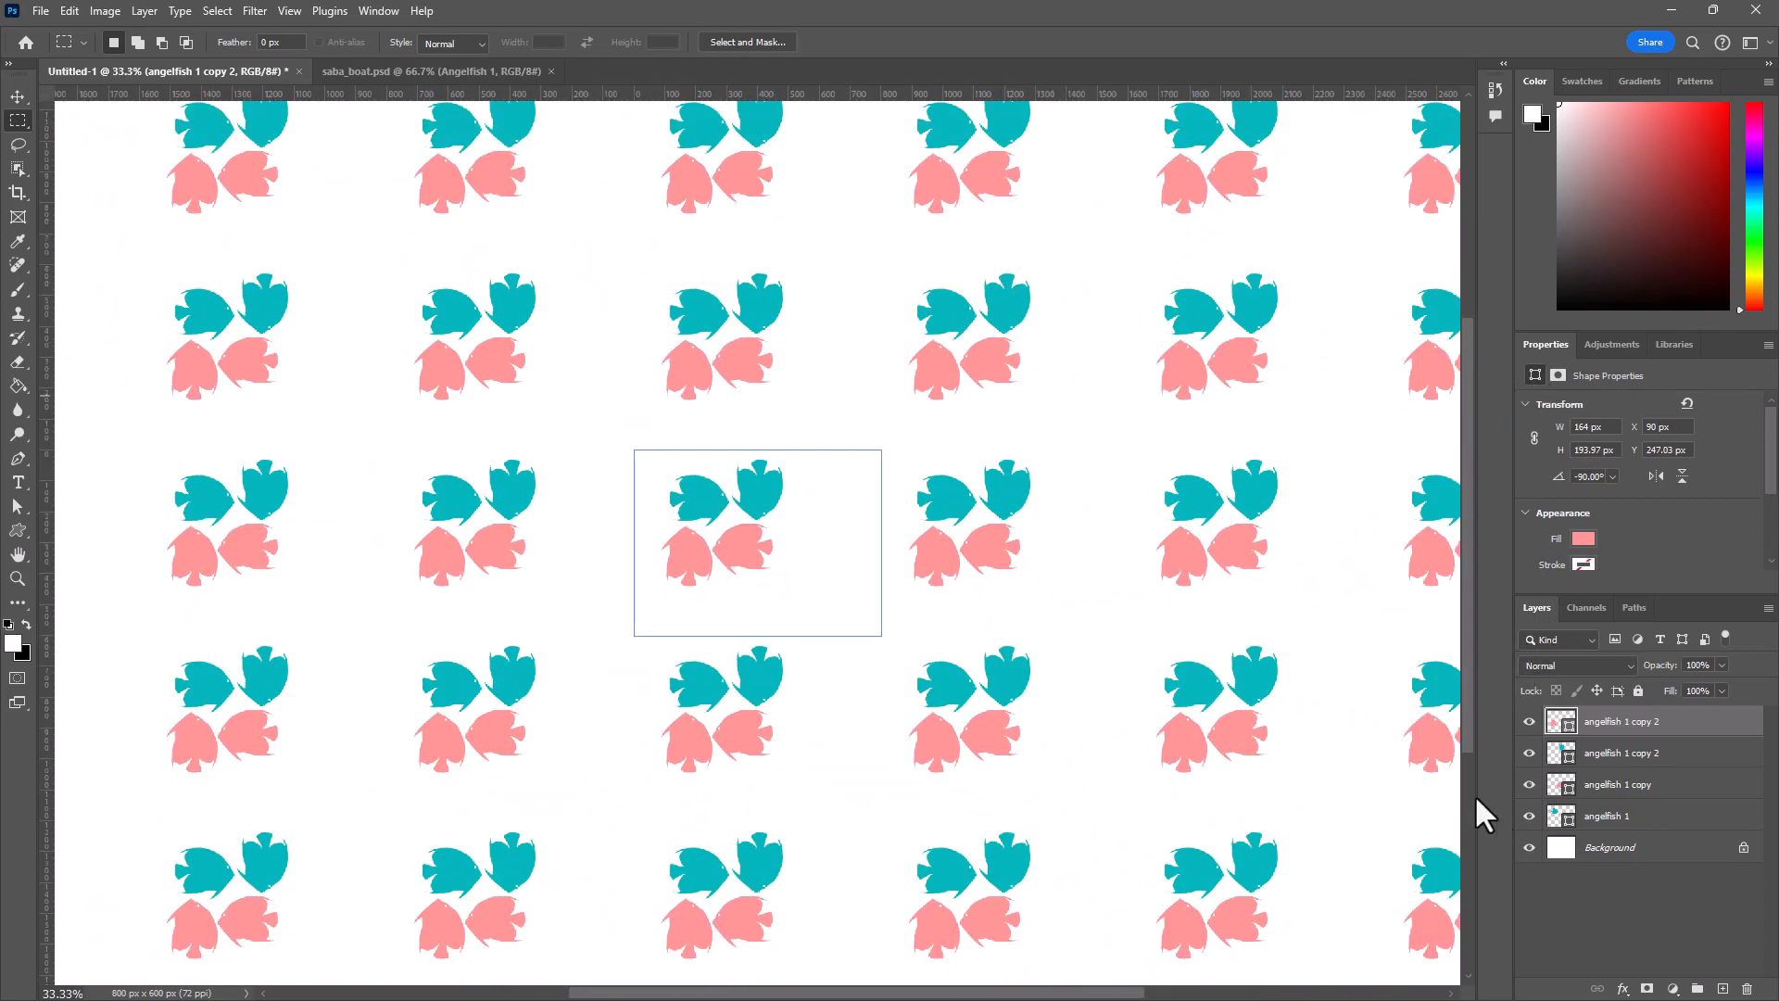
Turn off Pattern Preview and view the four-fish canvas at 100% zoom
{"action": "left_click", "coordinate": [284, 10]}
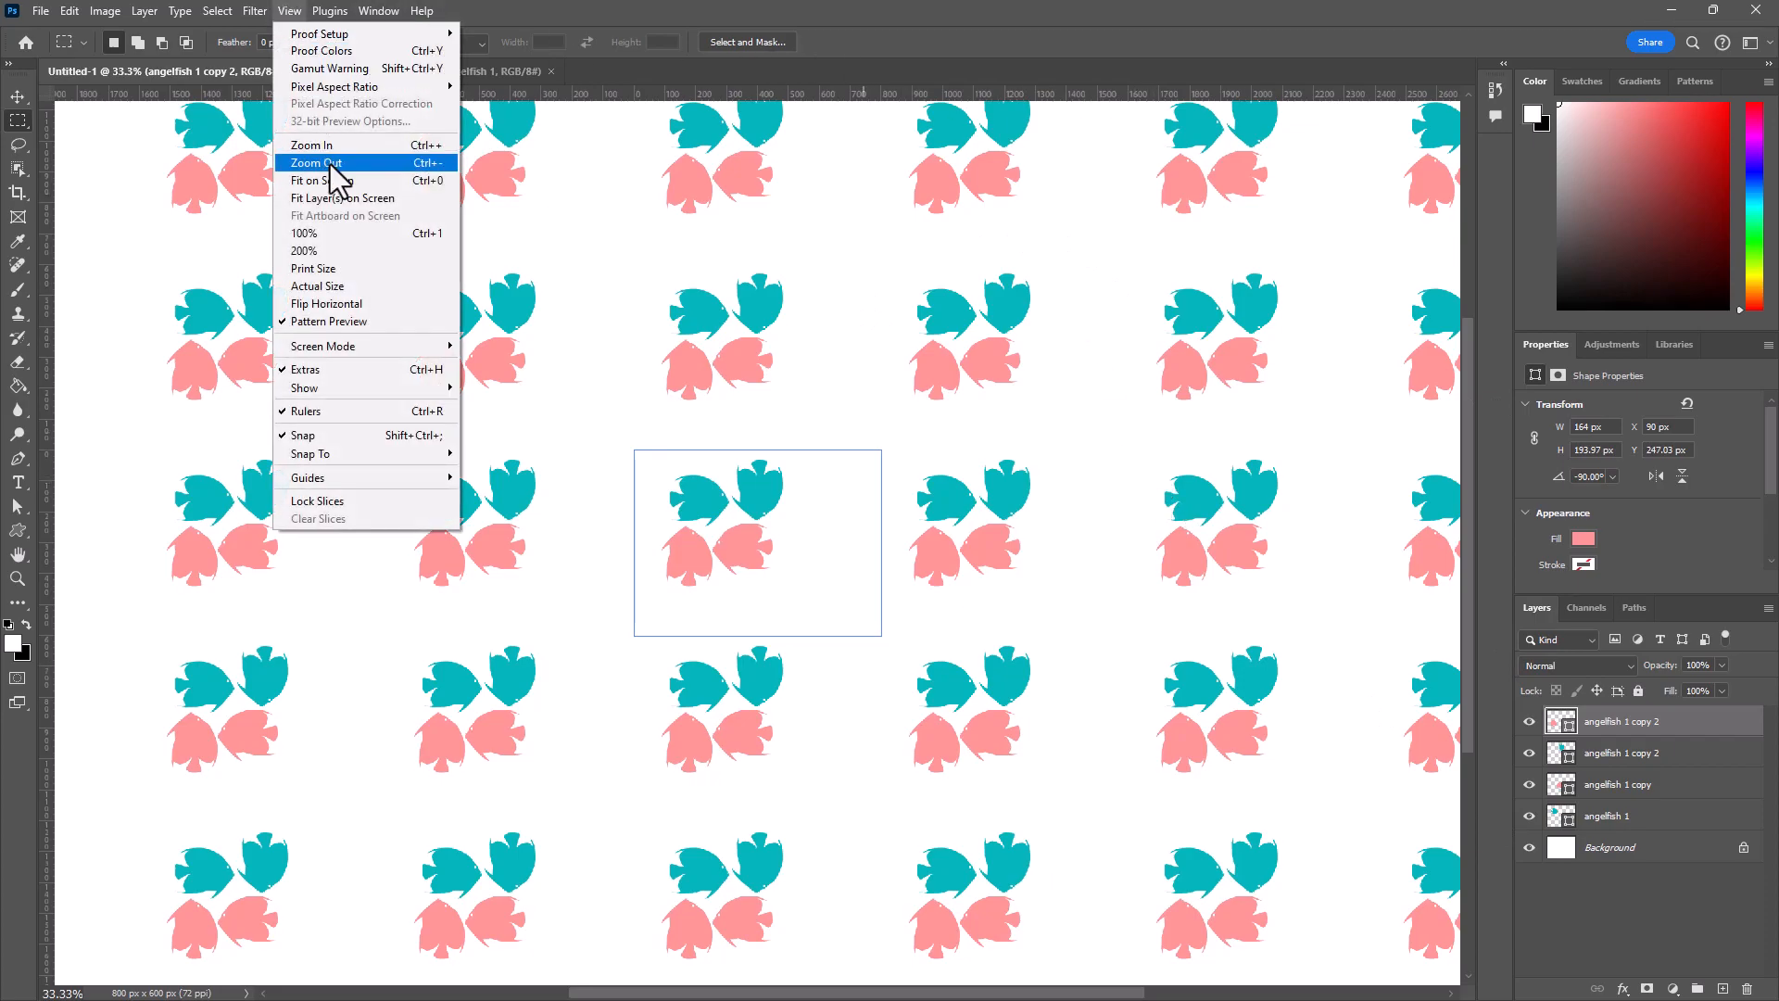
{"action": "left_click", "coordinate": [347, 321]}
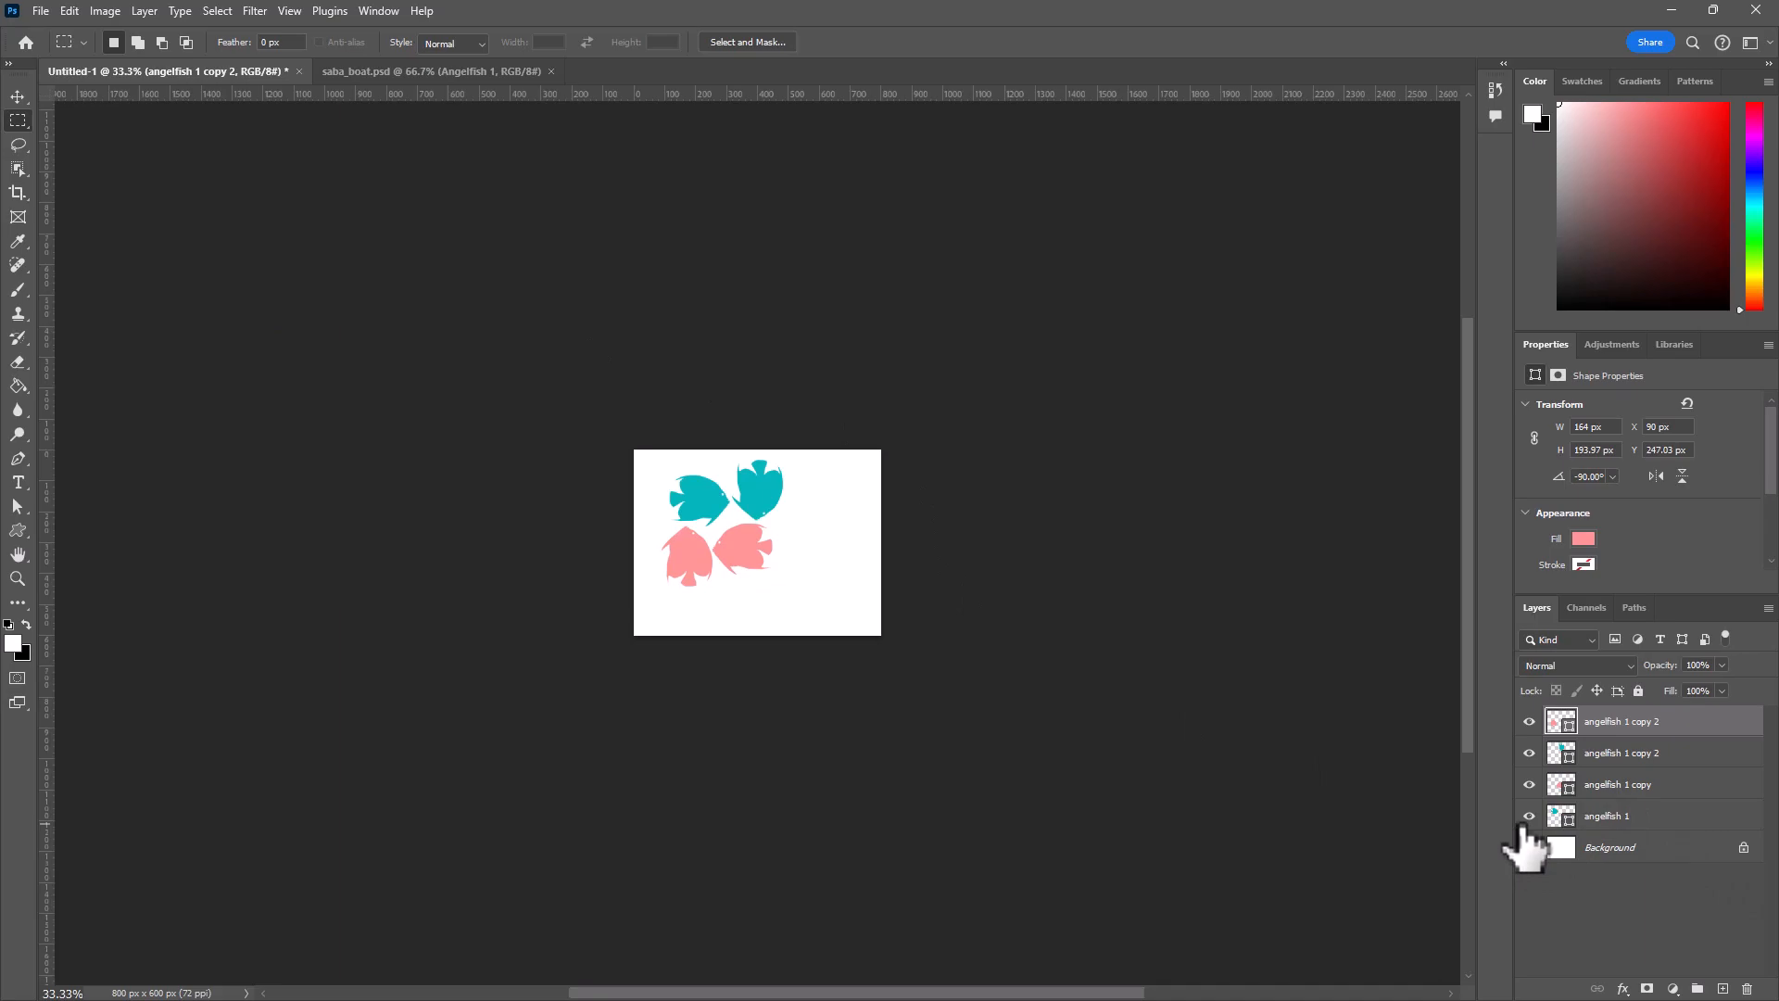
{"action": "key", "text": "ctrl+0"}
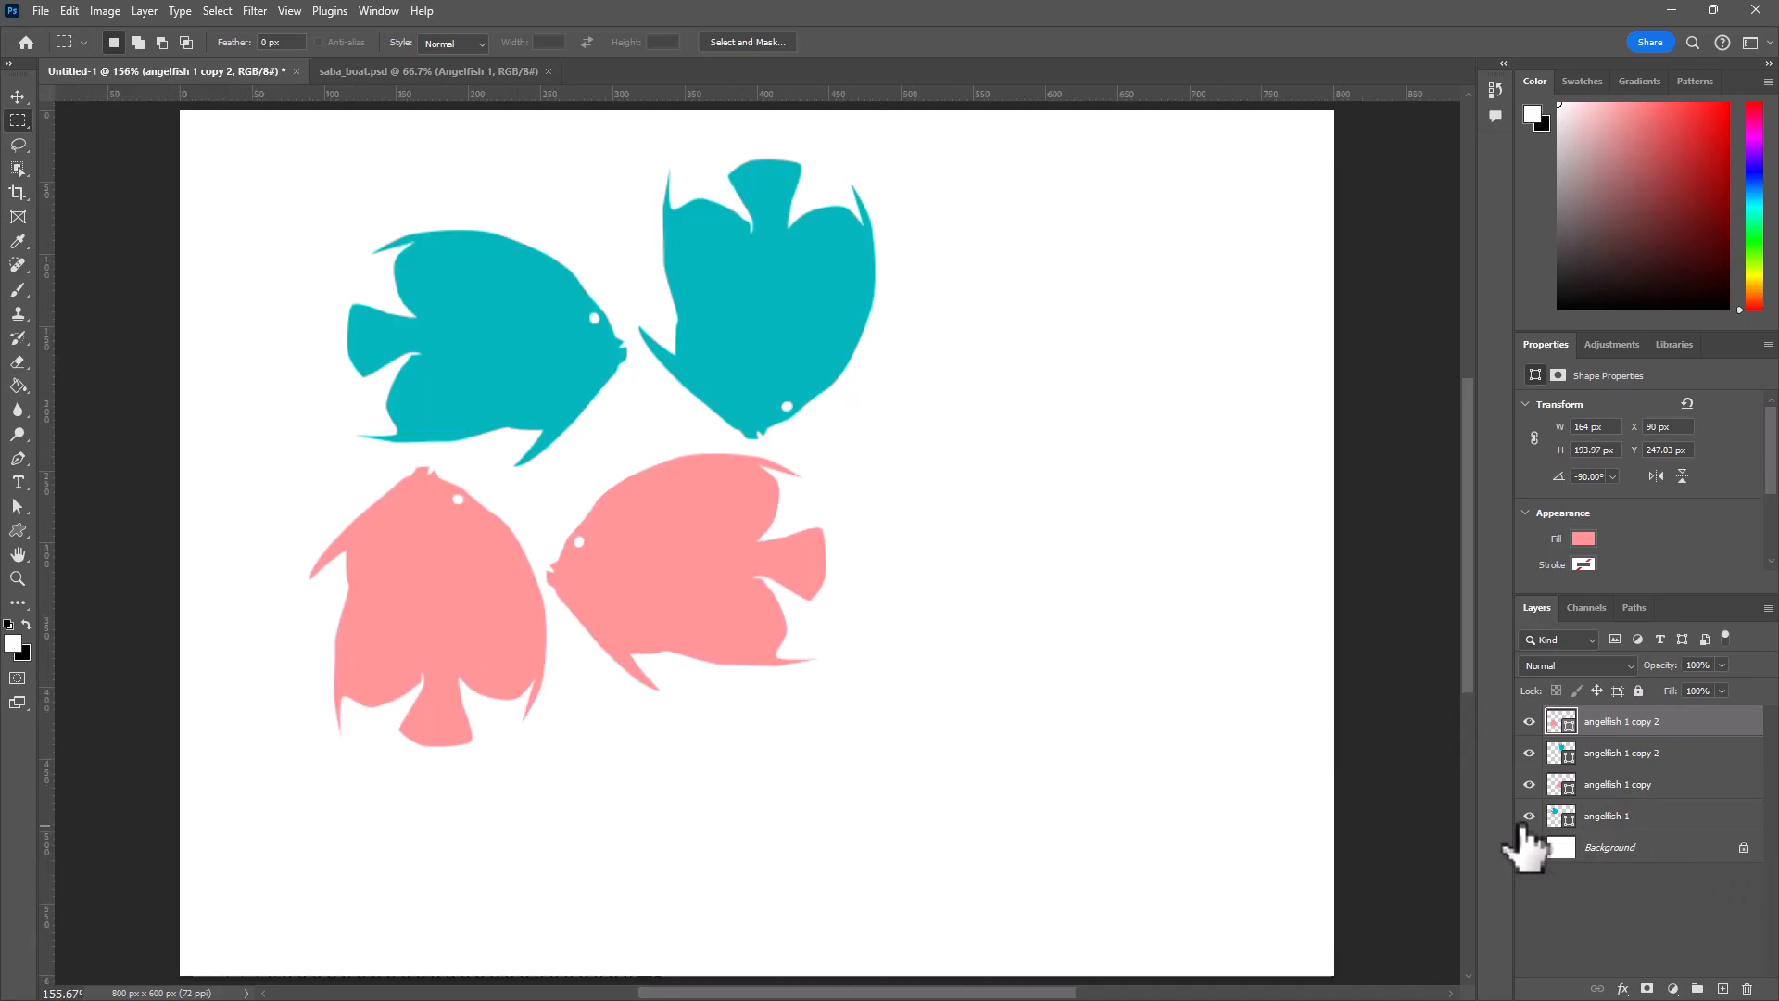
{"action": "key", "text": "ctrl+1"}
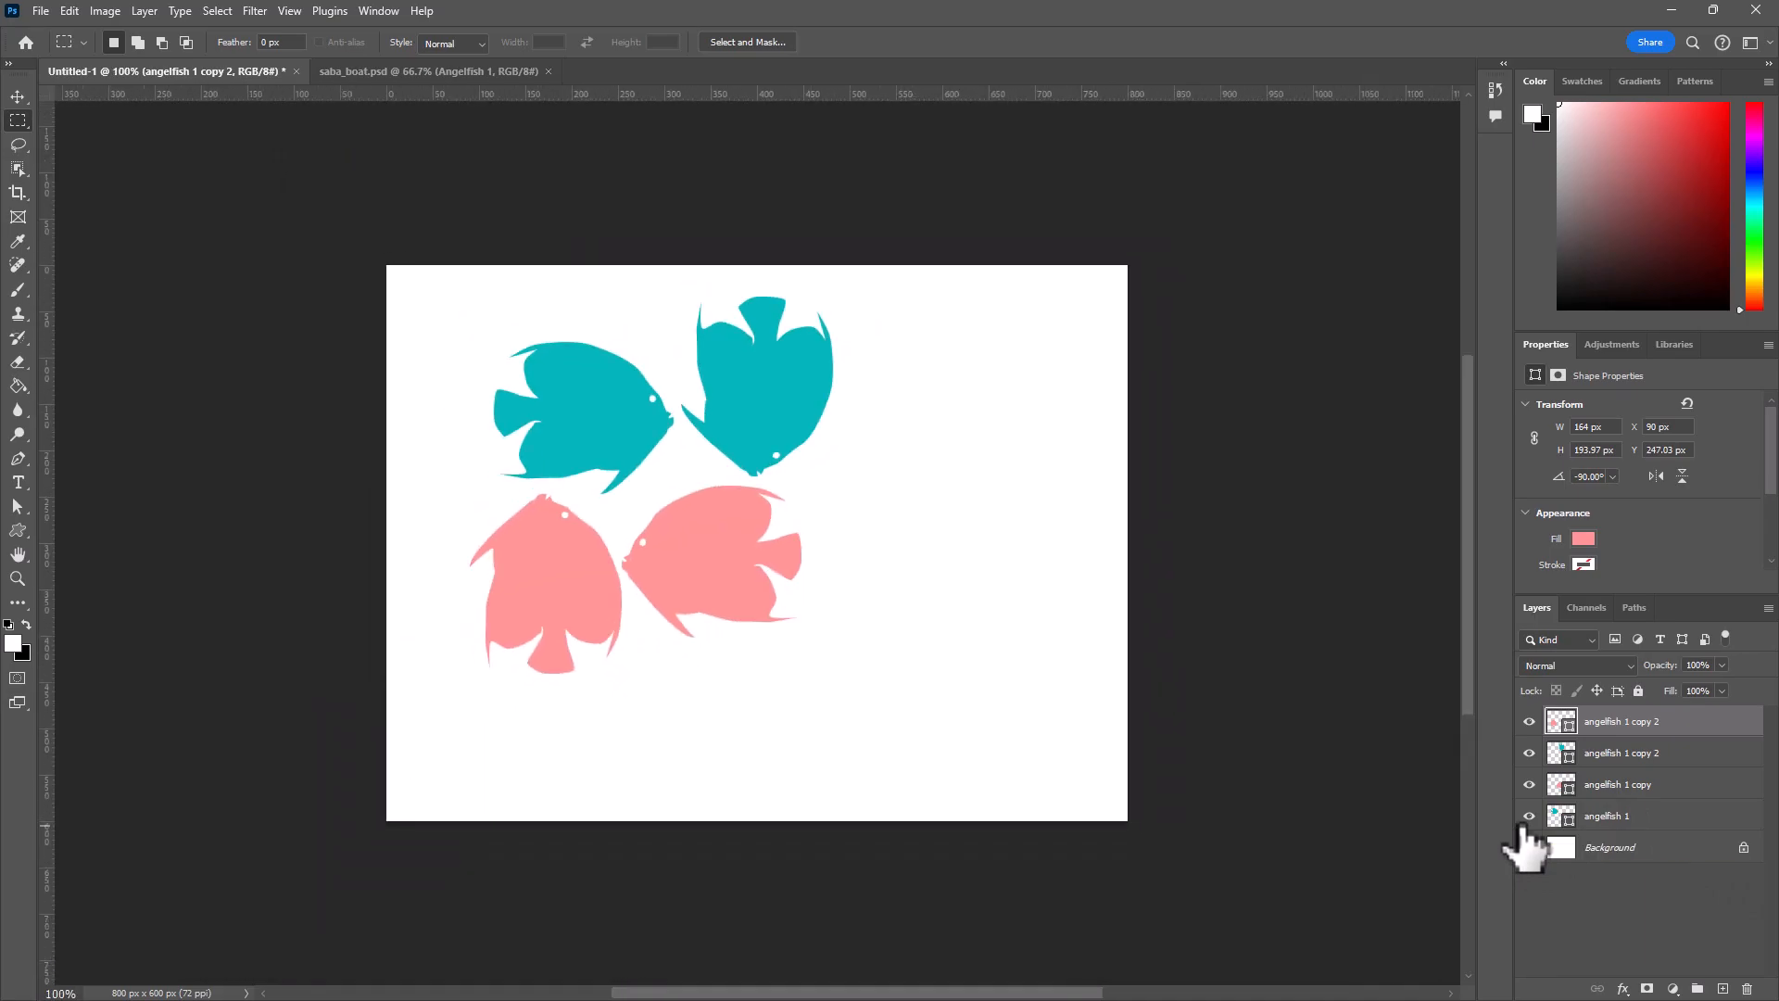
Convert the four angelfish layers into a single smart object, leaving out the Background
{"action": "left_click", "coordinate": [1609, 815]}
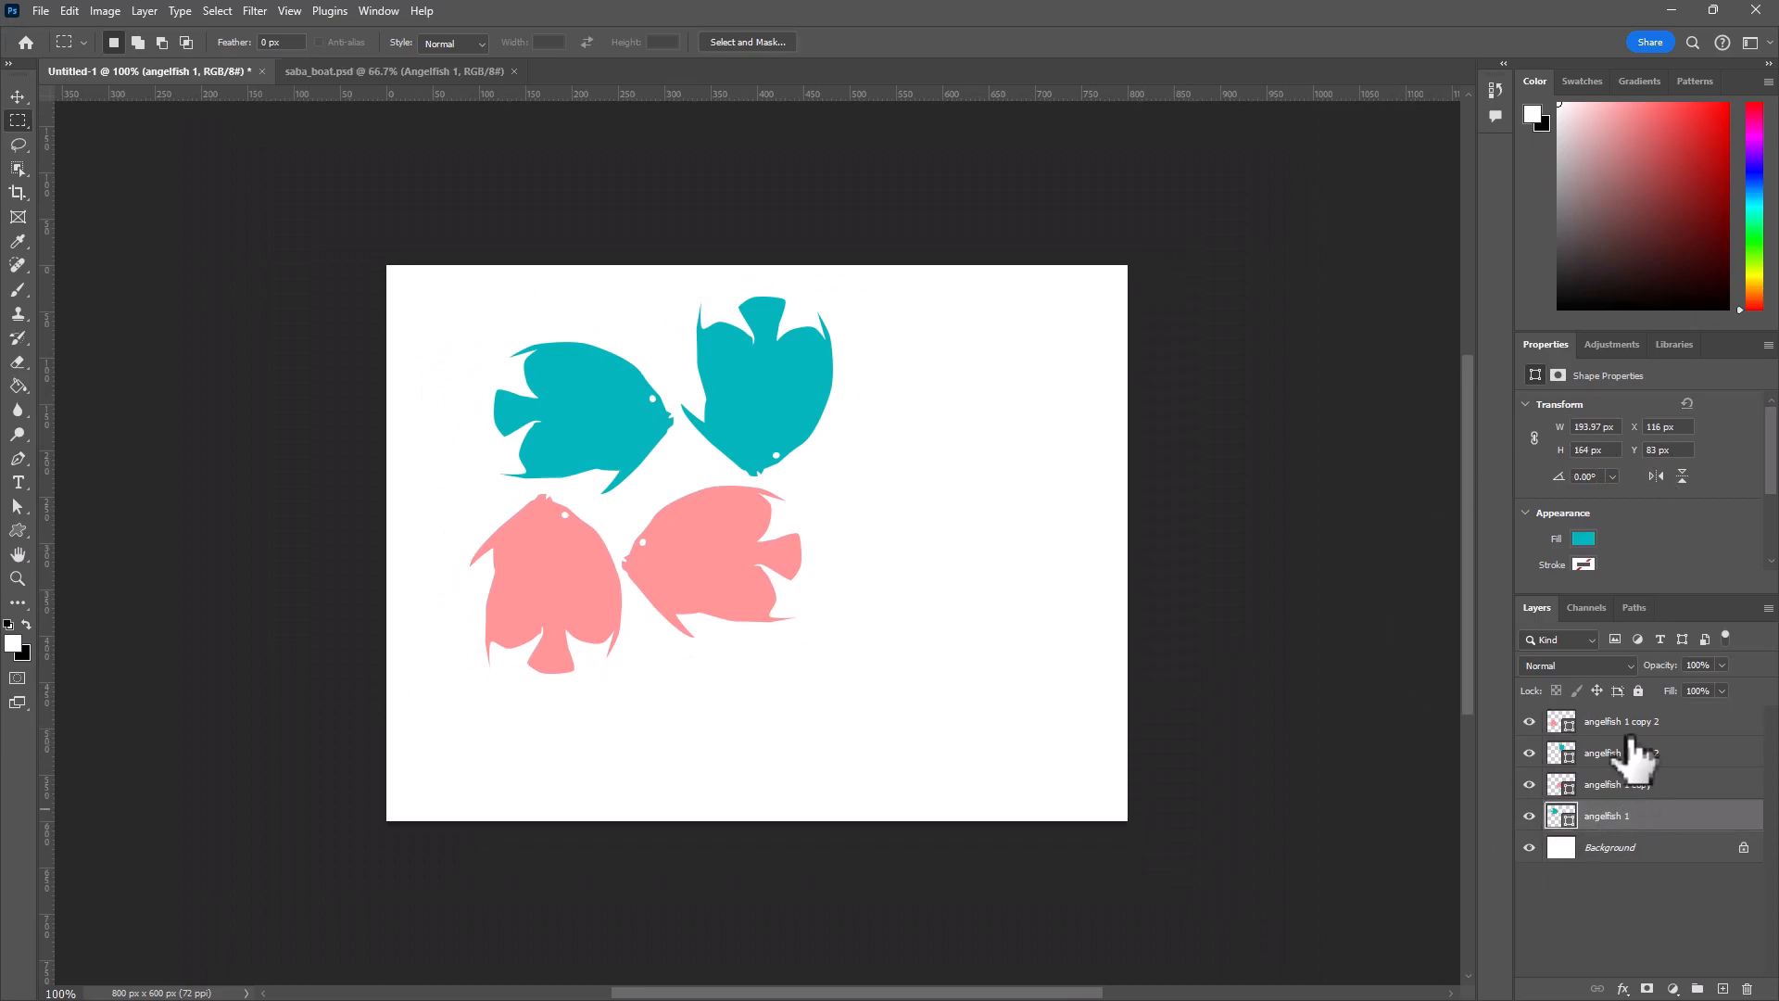
{"action": "left_click", "coordinate": [1620, 723], "text": "shift"}
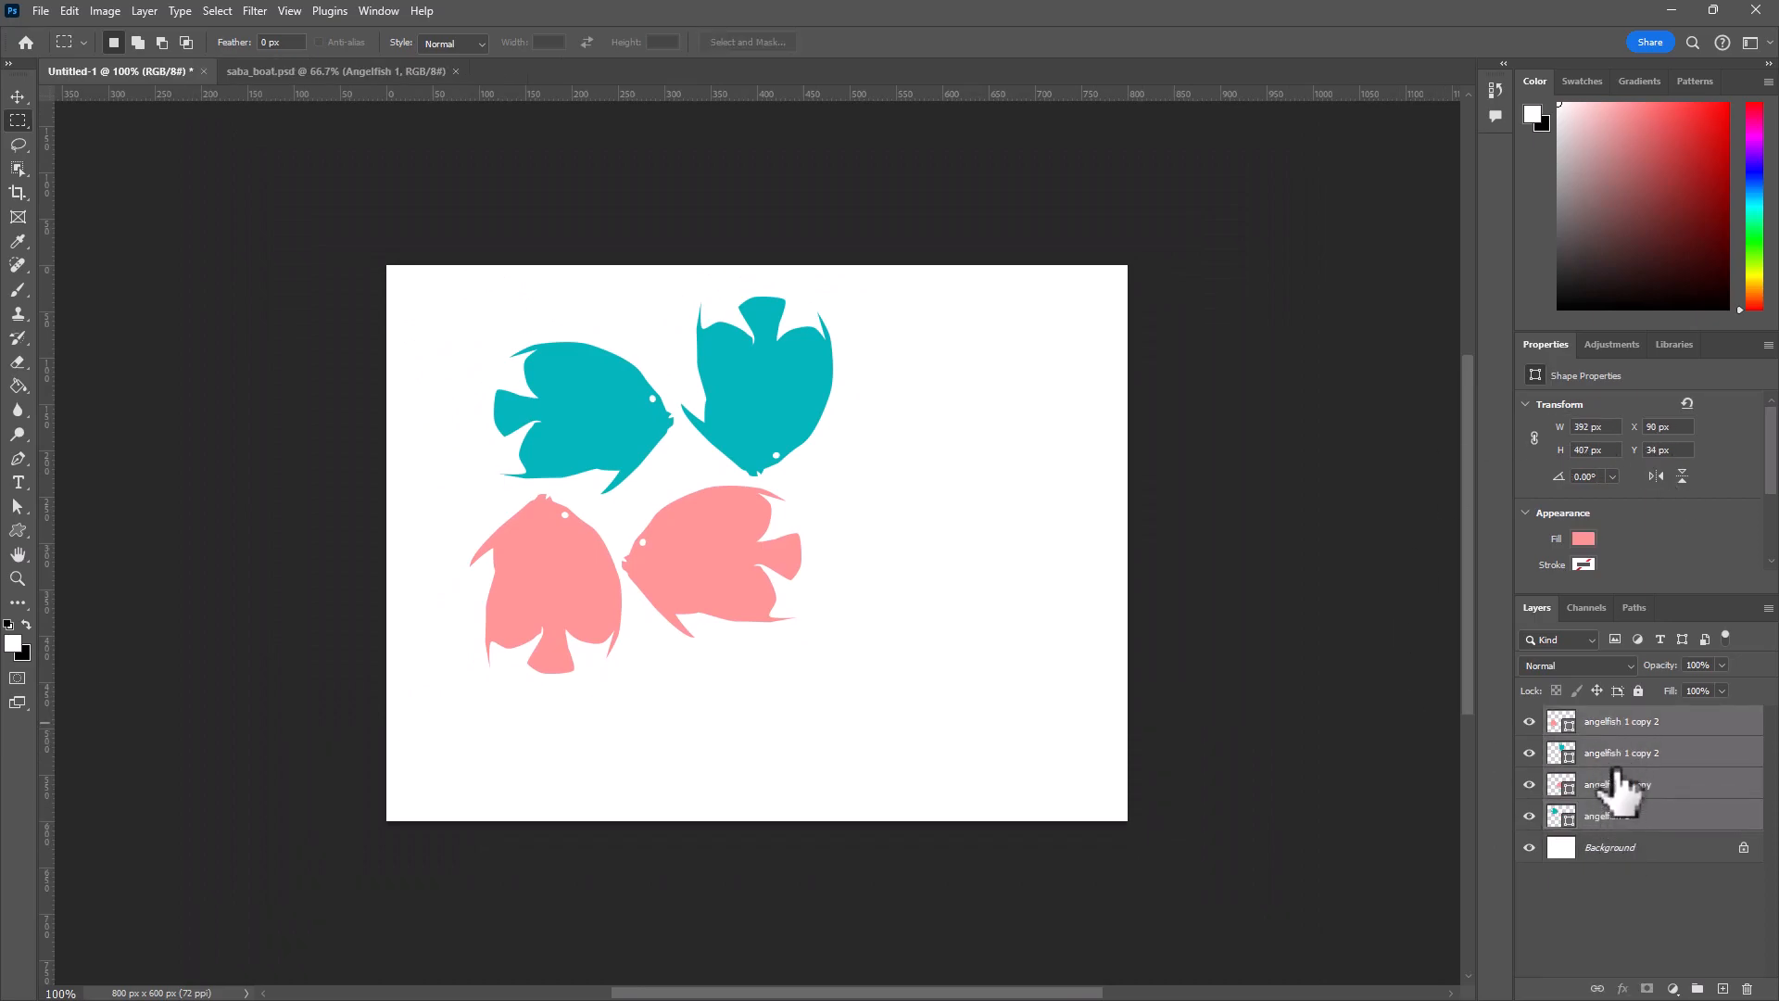
{"action": "right_click", "coordinate": [1682, 717]}
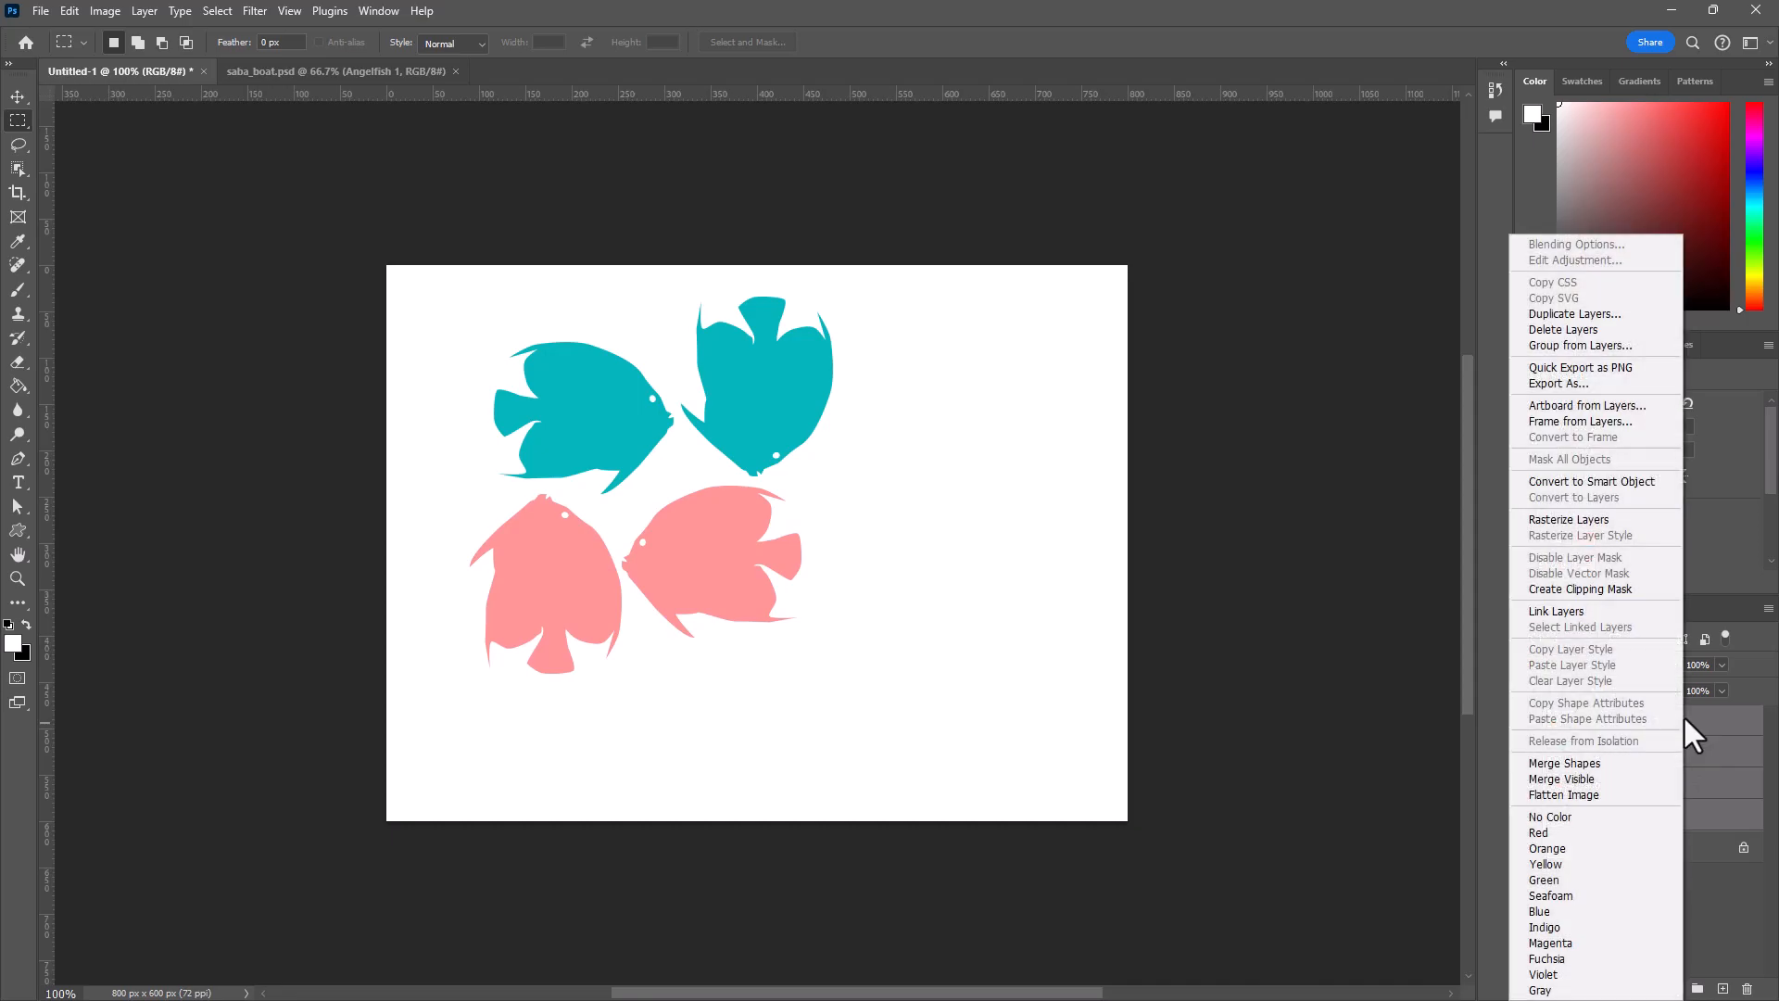
{"action": "left_click", "coordinate": [1625, 480]}
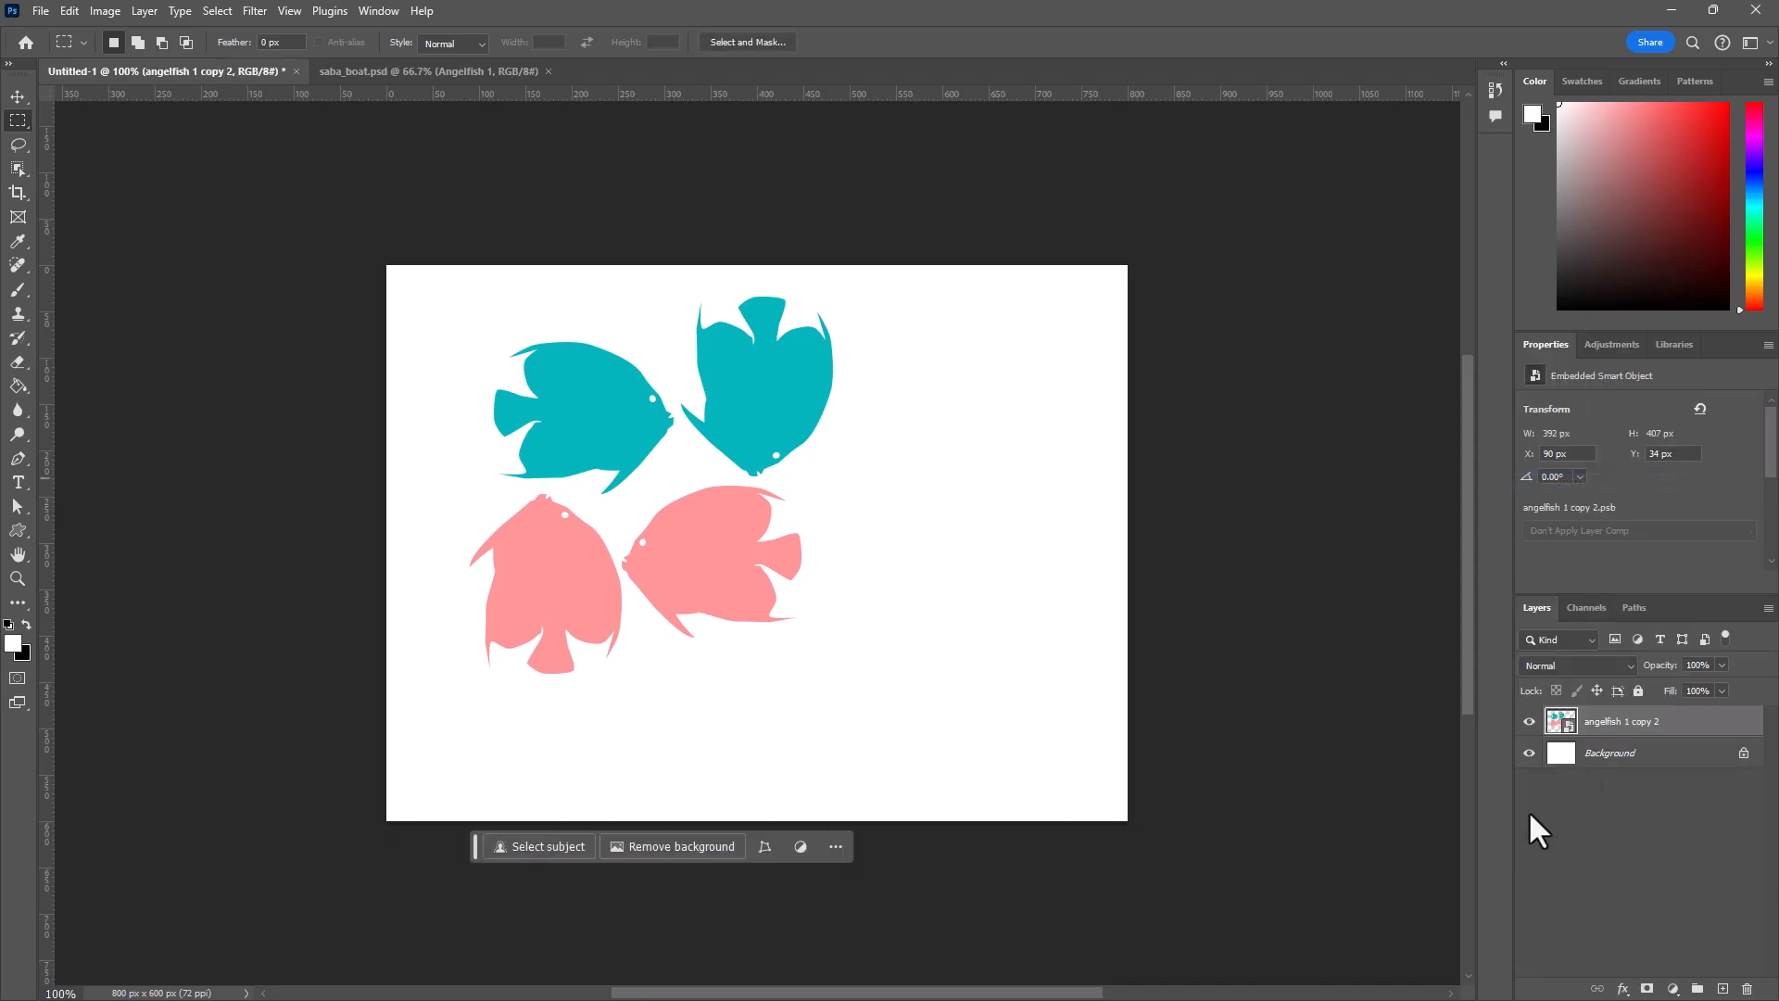
Open the fish smart object's contents, turn on Pattern Preview there and accept its notice
{"action": "double_click", "coordinate": [1566, 723]}
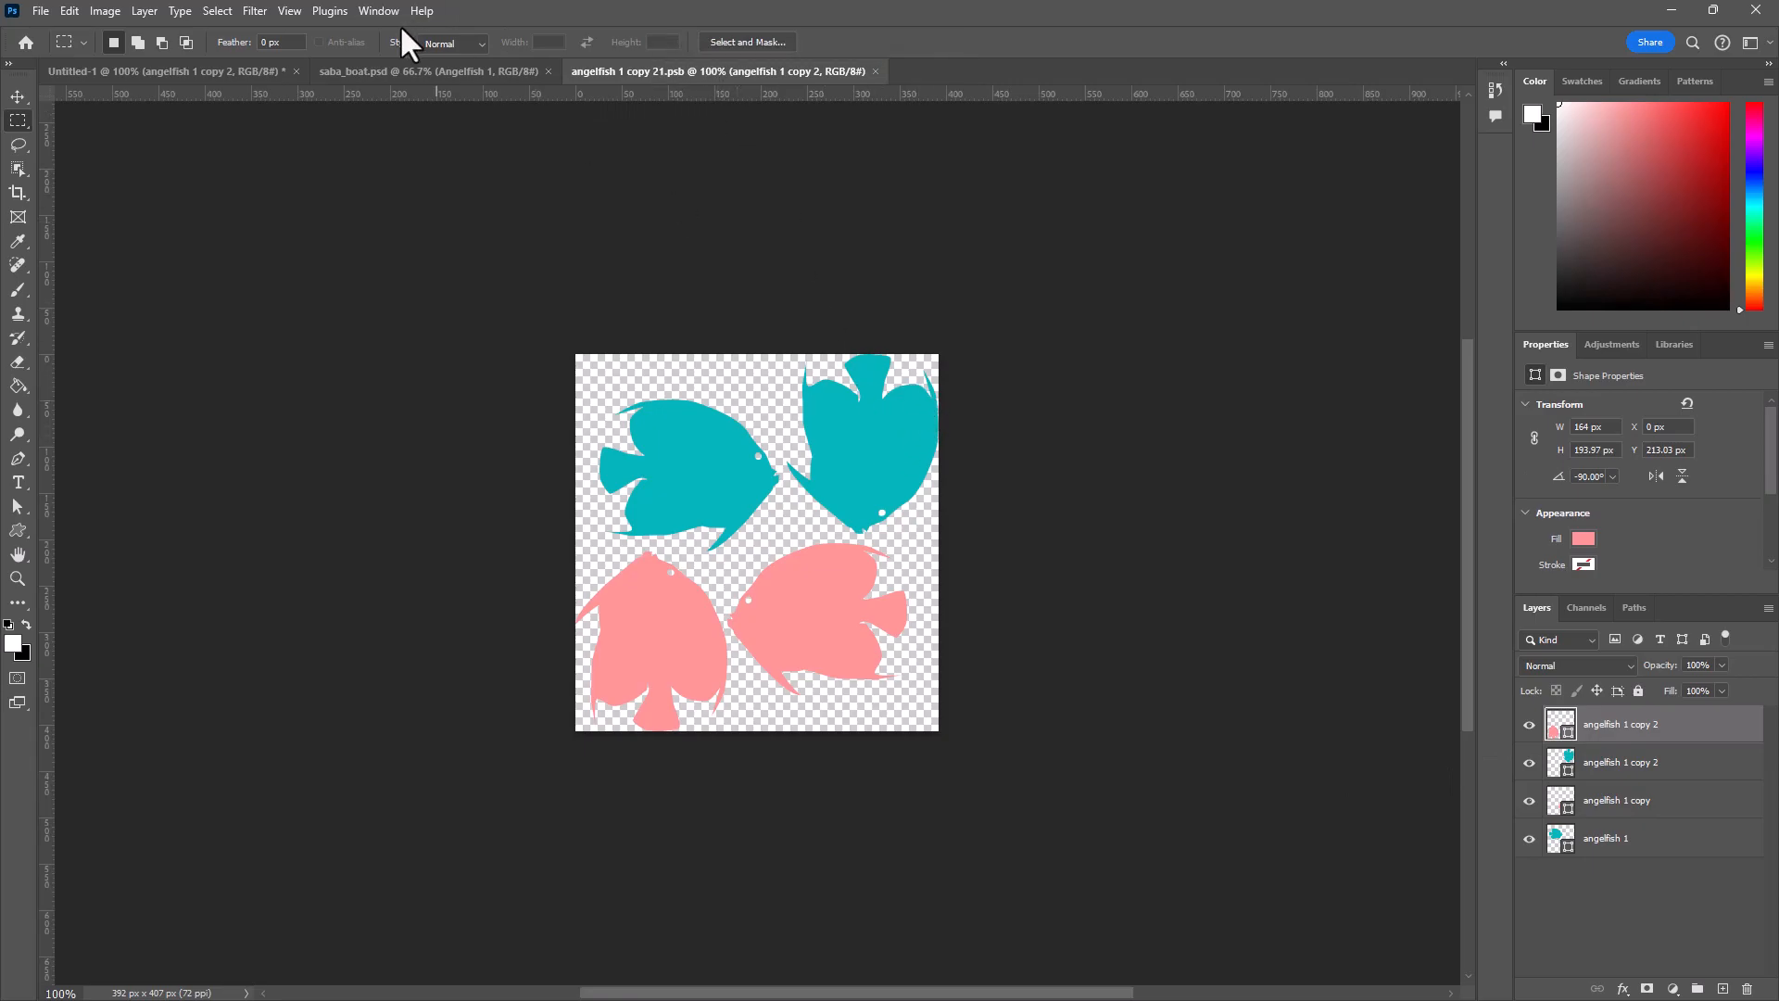
{"action": "left_click", "coordinate": [289, 11]}
{"action": "left_click", "coordinate": [304, 321]}
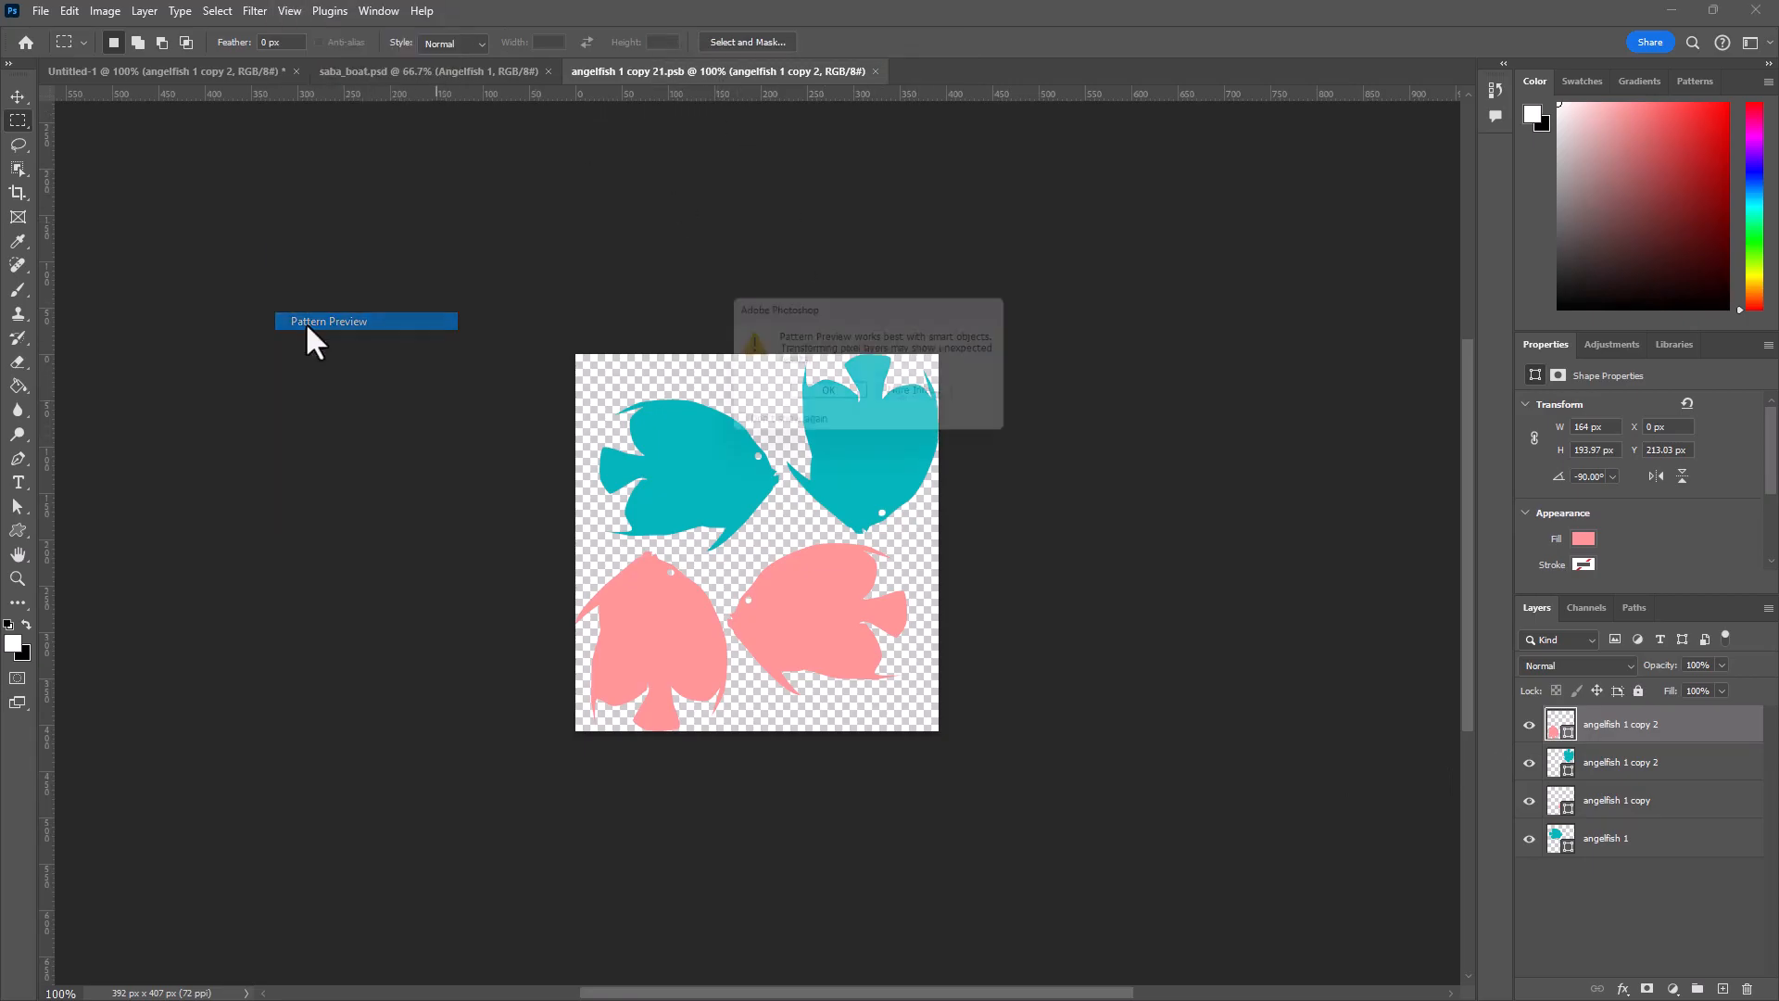
{"action": "left_click", "coordinate": [810, 395]}
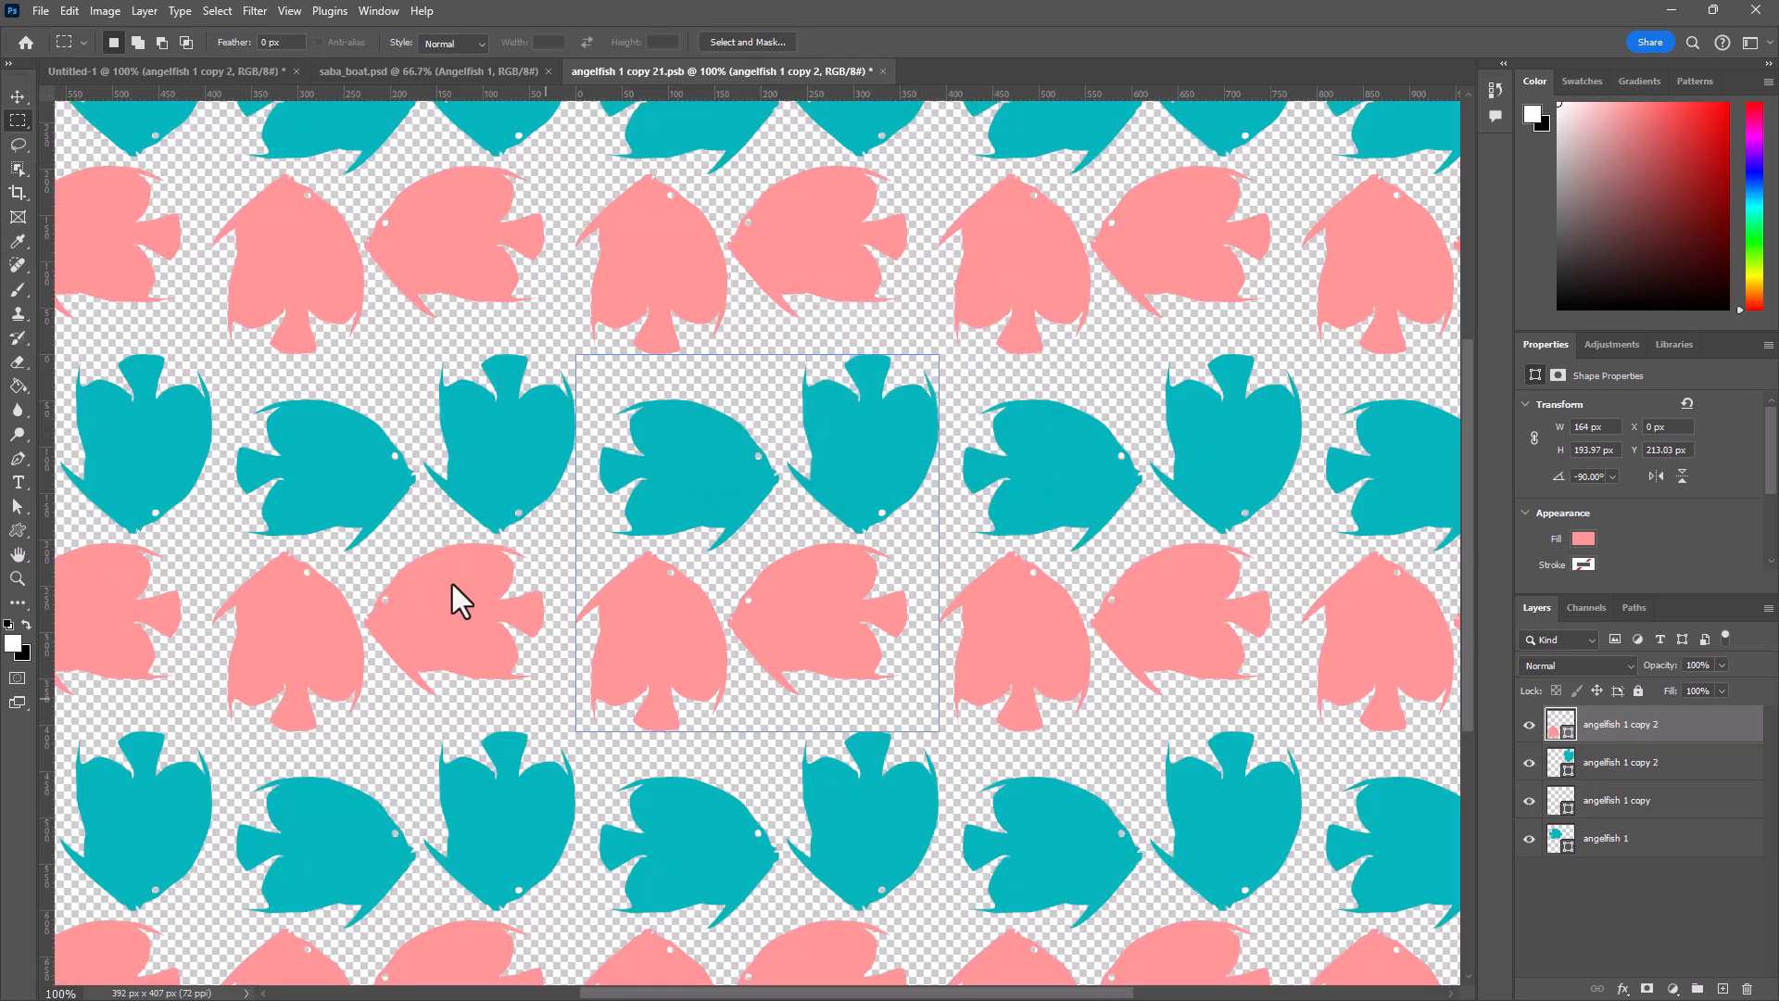
Stagger the four fish within the tile, placing the head-down teal fish at about X 207, Y -63 px and the head-up pink fish at X 32, Y 237 px
{"action": "left_click", "coordinate": [1565, 755]}
{"action": "key", "text": "v"}
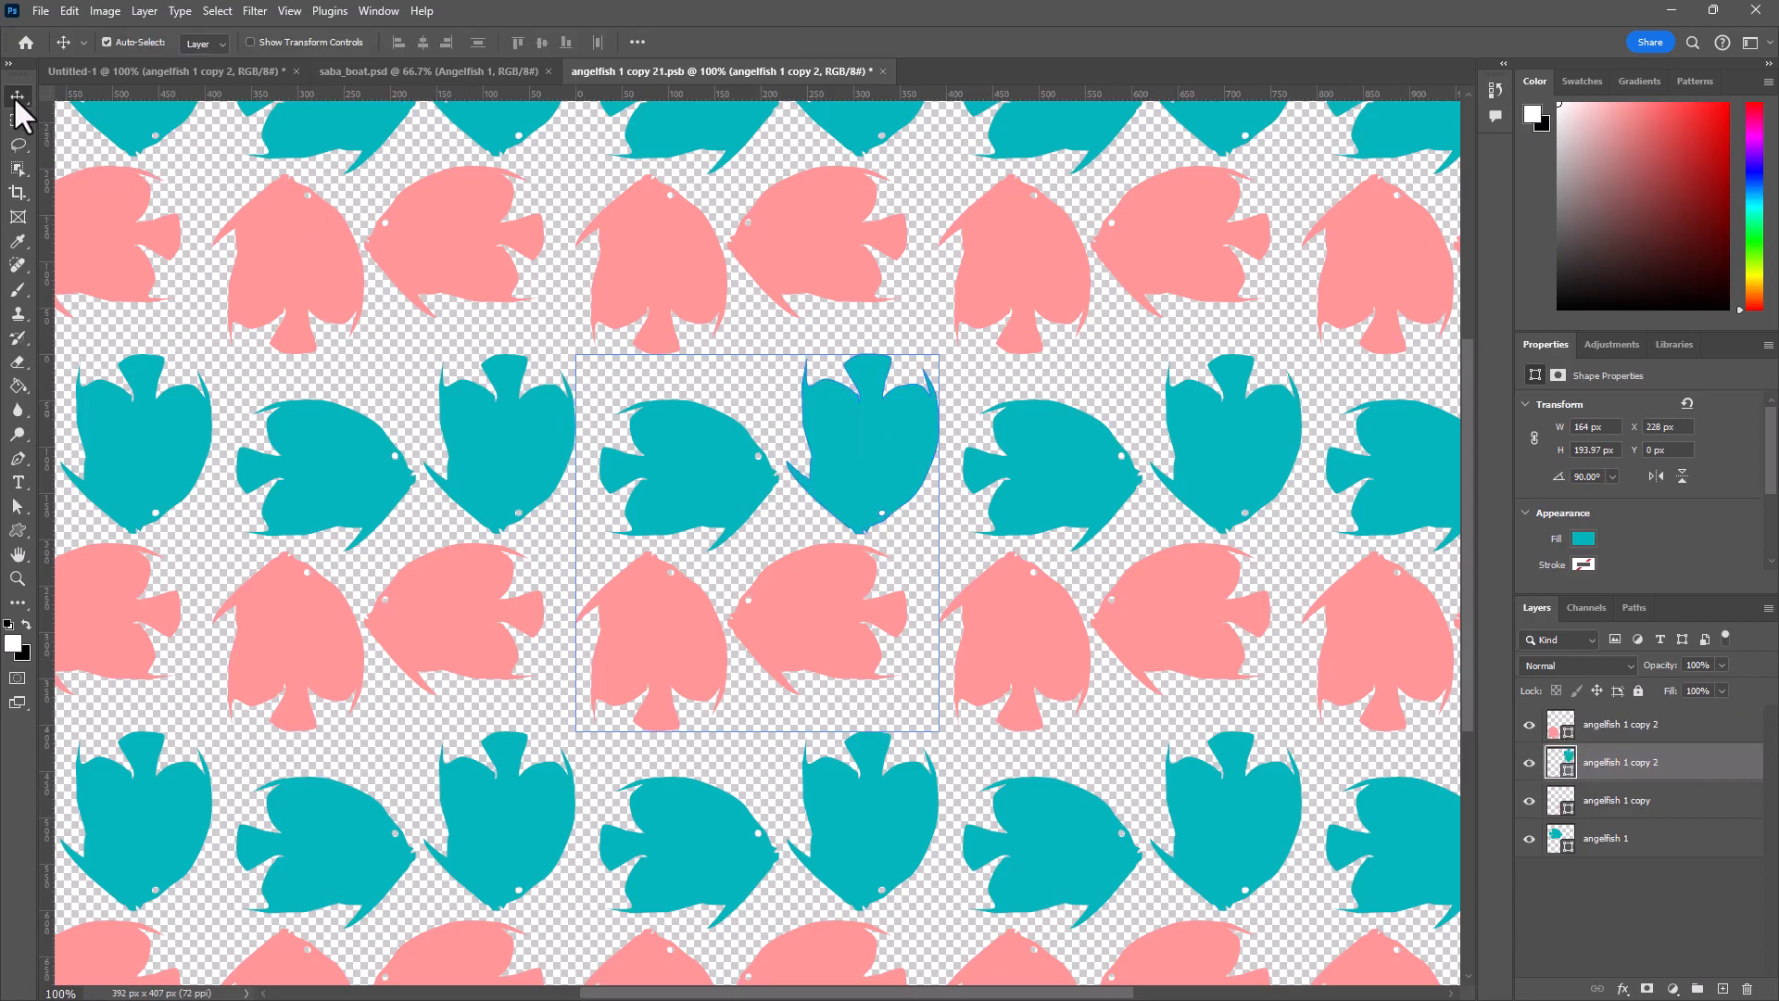
{"action": "mouse_move", "coordinate": [857, 387]}
{"action": "left_mouse_down"}
{"action": "mouse_move", "coordinate": [857, 431]}
{"action": "mouse_move", "coordinate": [867, 416]}
{"action": "left_mouse_up"}
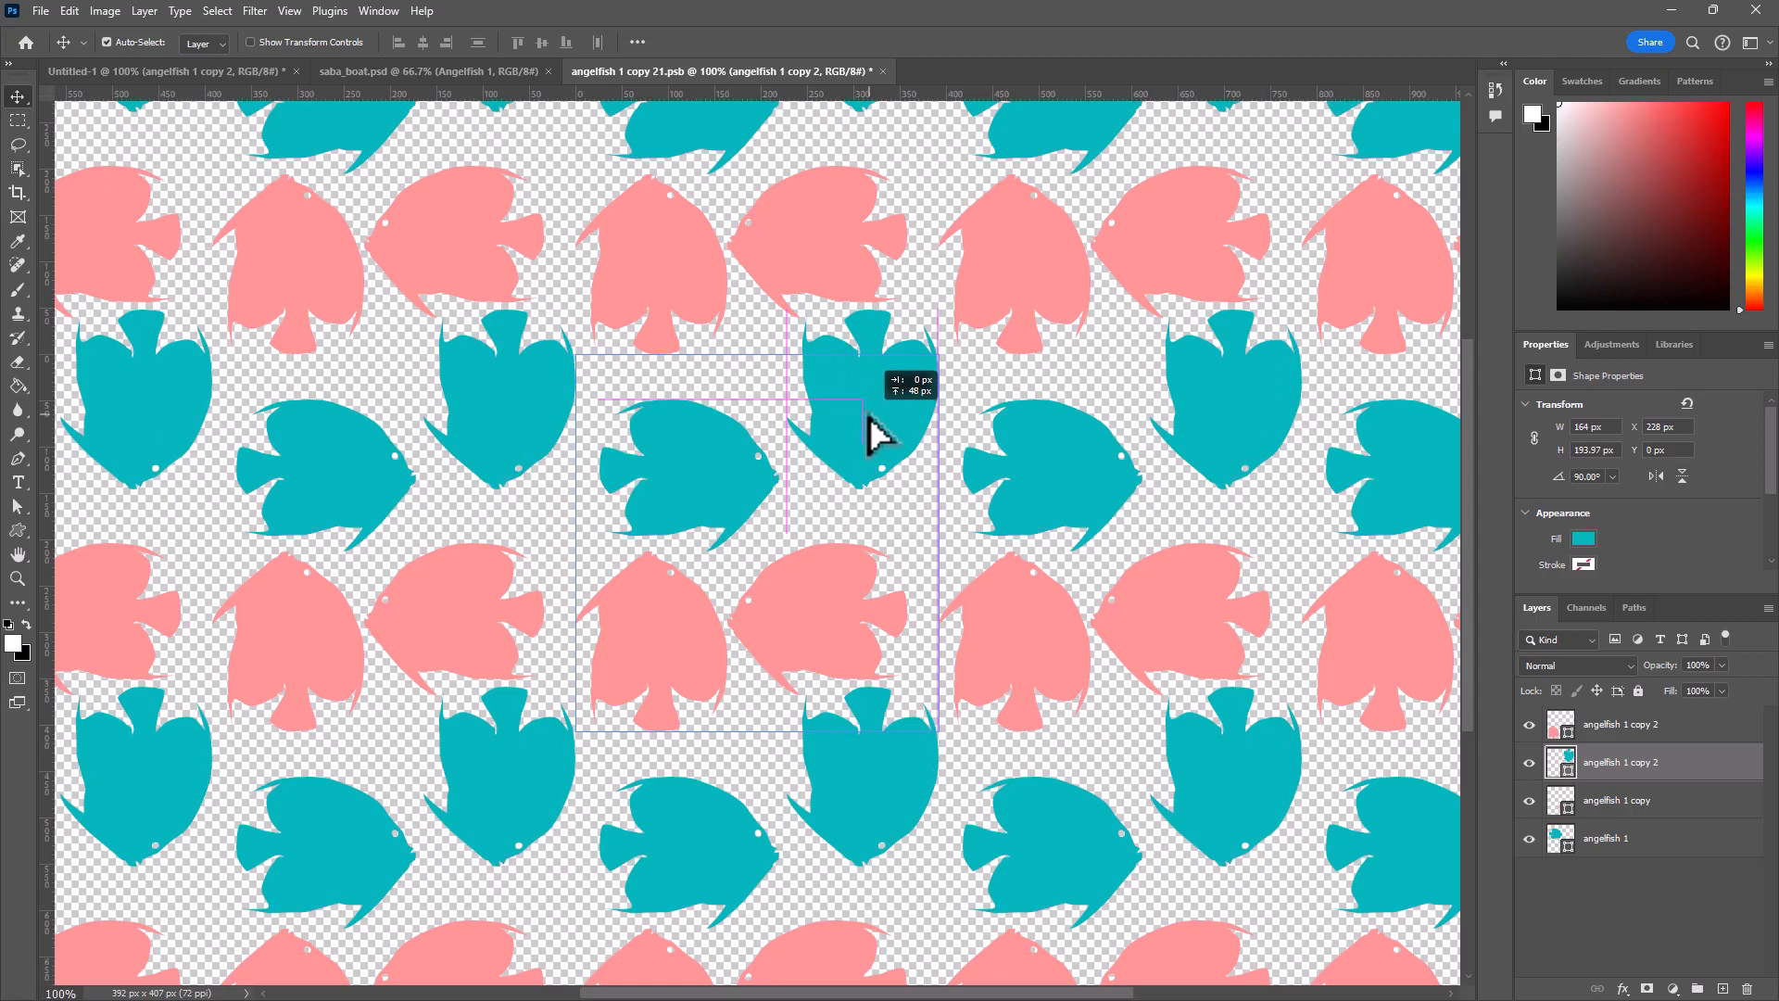
{"action": "left_click_drag", "start_coordinate": [870, 417], "coordinate": [869, 414]}
{"action": "left_click_drag", "start_coordinate": [663, 626], "coordinate": [655, 649]}
{"action": "left_click_drag", "start_coordinate": [851, 604], "coordinate": [846, 575]}
{"action": "left_click_drag", "start_coordinate": [719, 508], "coordinate": [722, 488]}
{"action": "left_click_drag", "start_coordinate": [861, 440], "coordinate": [830, 429]}
{"action": "left_click_drag", "start_coordinate": [680, 642], "coordinate": [708, 648]}
{"action": "left_click_drag", "start_coordinate": [839, 432], "coordinate": [839, 436]}
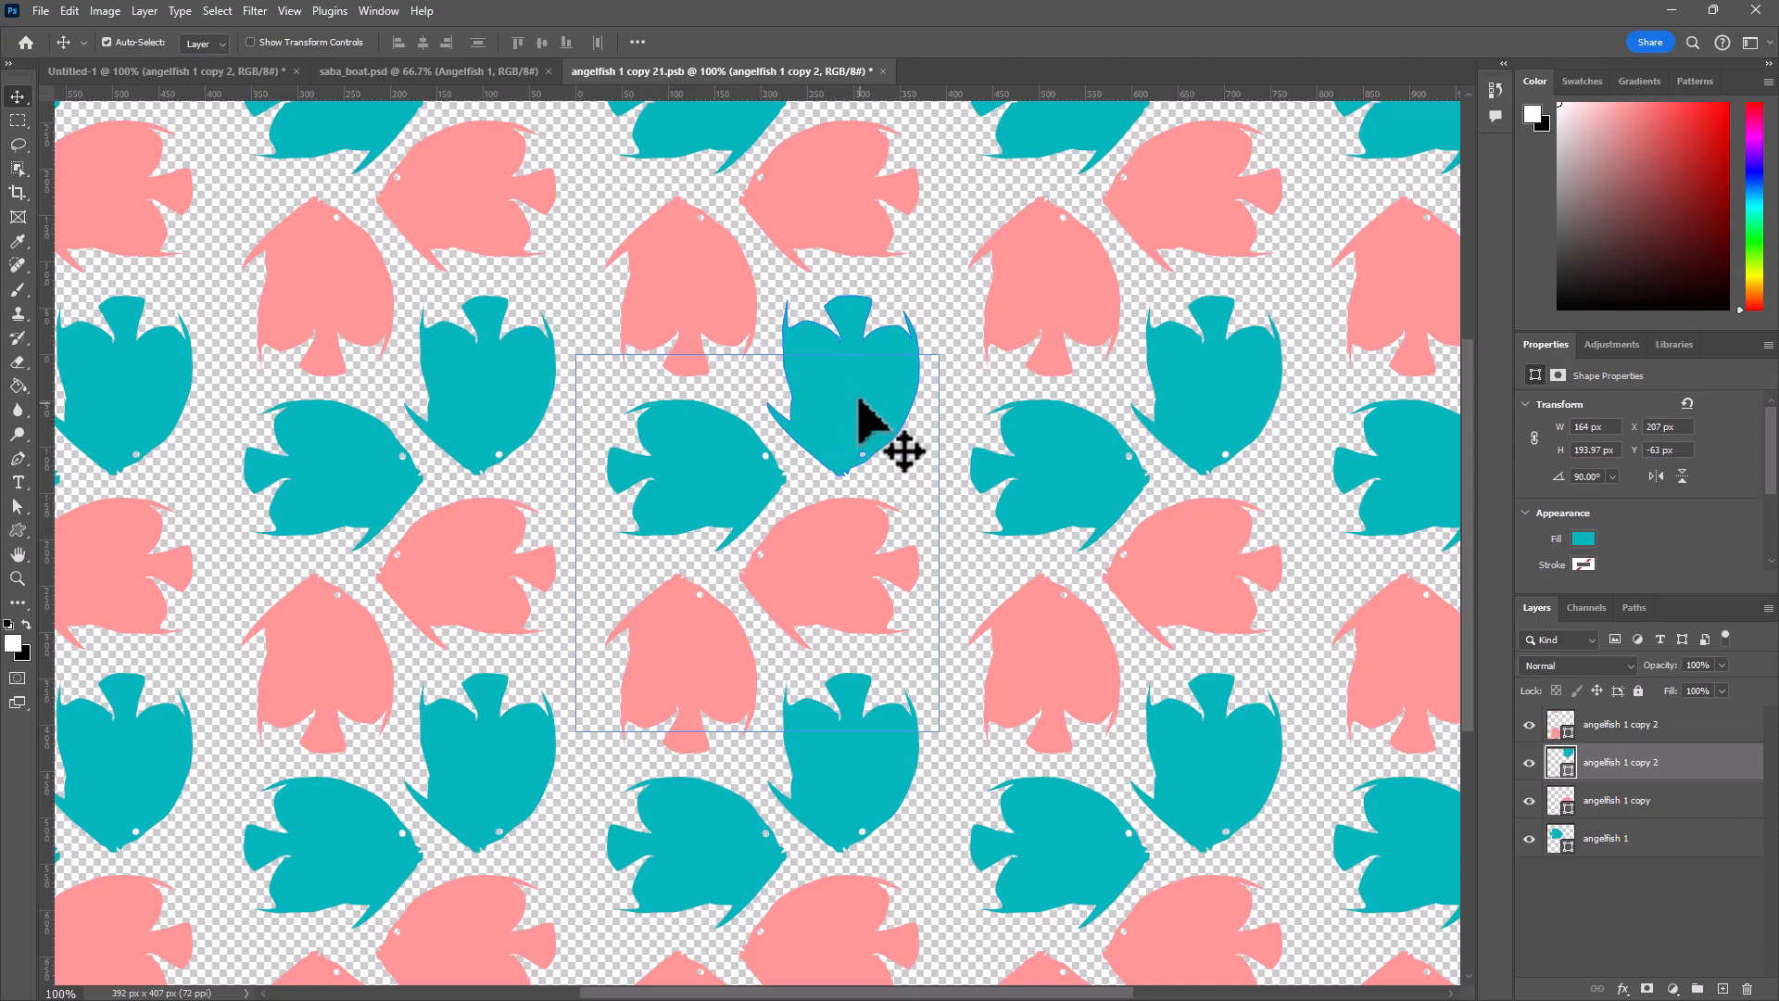
Scale the head-down teal fish to about 66.6% of its size and commit the transform
{"action": "key", "text": "ctrl"}
{"action": "key", "text": "ctrl+t"}
{"action": "left_click_drag", "start_coordinate": [763, 473], "coordinate": [811, 414]}
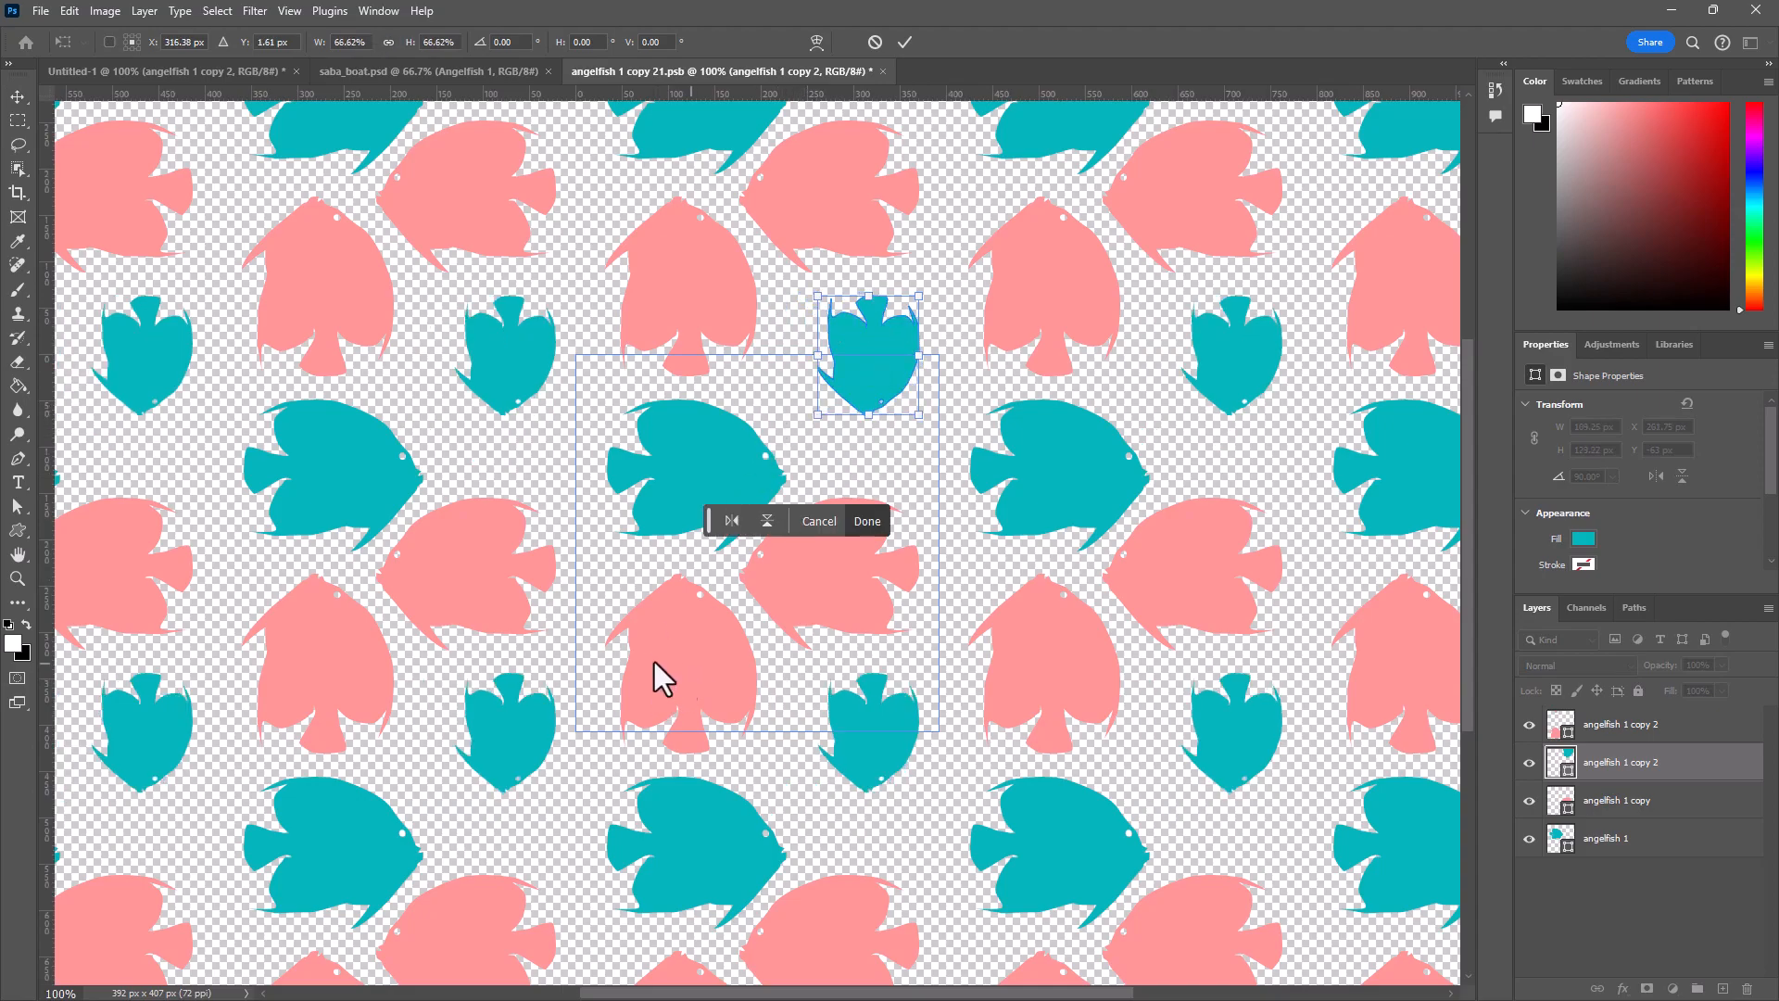
{"action": "left_click", "coordinate": [18, 97]}
Scale the head-up pink fish to about 80%, rotate it by -45° and move it to the tile's lower-left corner
{"action": "left_click", "coordinate": [703, 661], "text": "ctrl"}
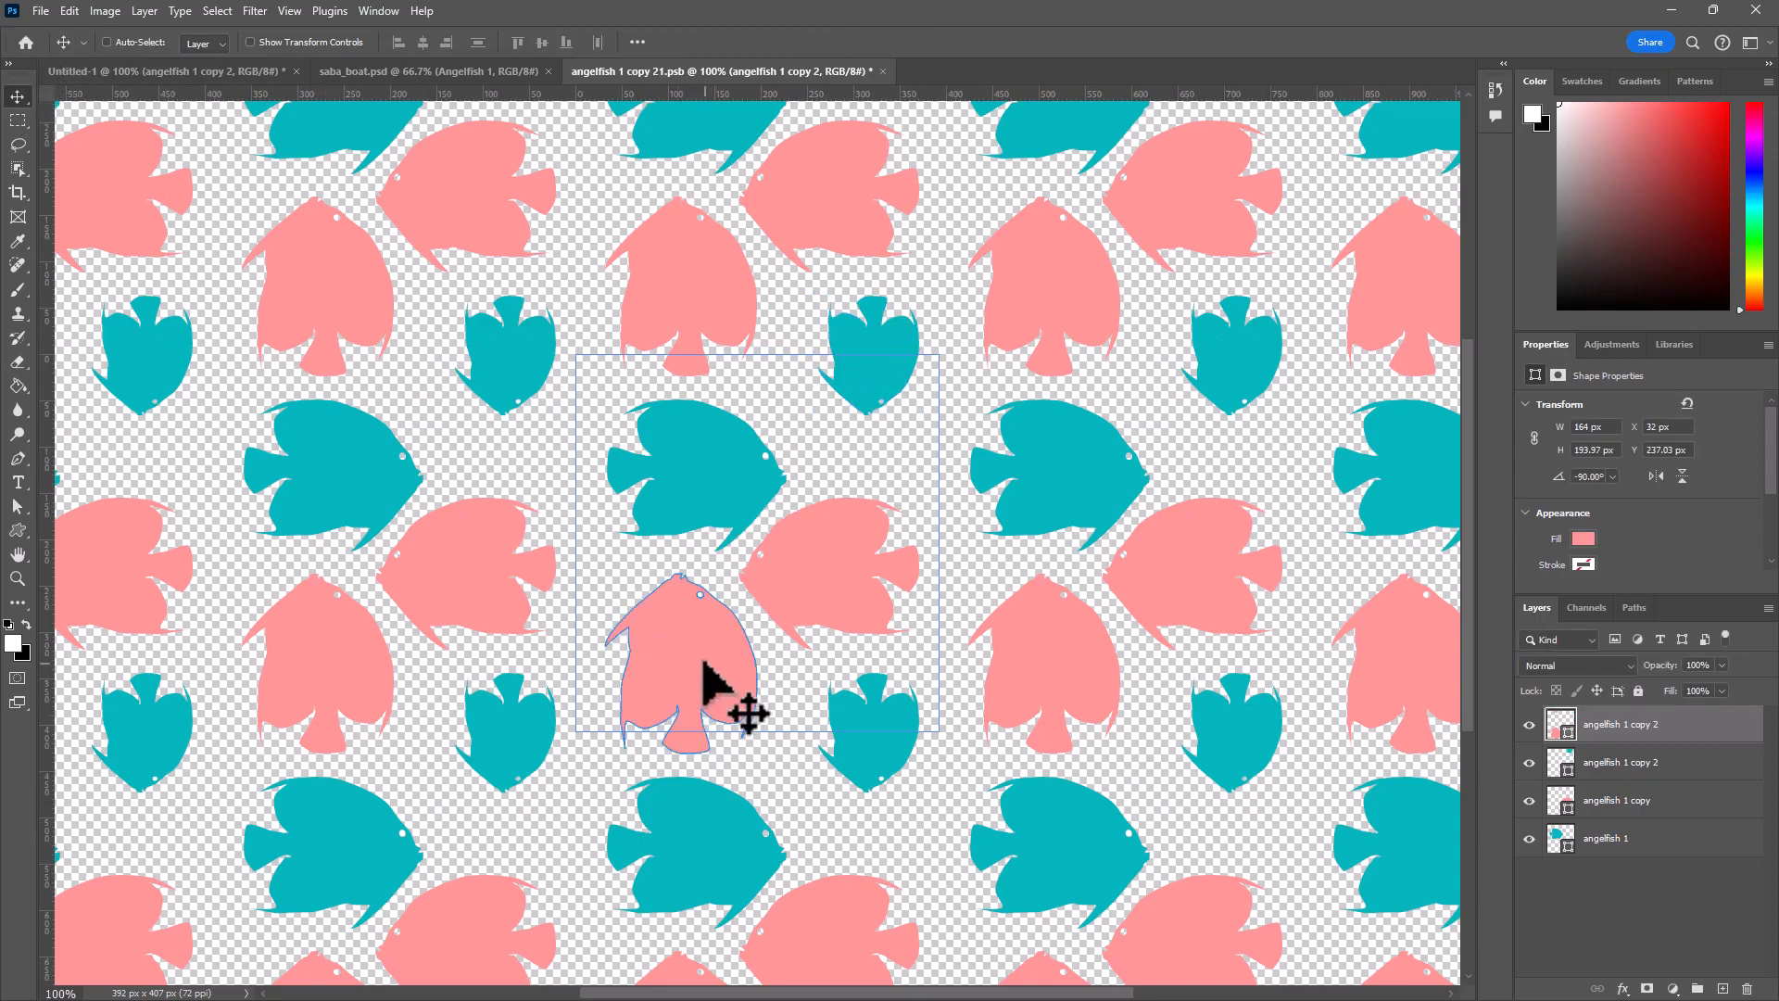
{"action": "key", "text": "ctrl+t"}
{"action": "left_click_drag", "start_coordinate": [757, 572], "coordinate": [726, 608]}
{"action": "left_click_drag", "start_coordinate": [675, 675], "coordinate": [668, 619]}
{"action": "left_click_drag", "start_coordinate": [725, 701], "coordinate": [787, 602]}
{"action": "left_click_drag", "start_coordinate": [655, 667], "coordinate": [649, 713]}
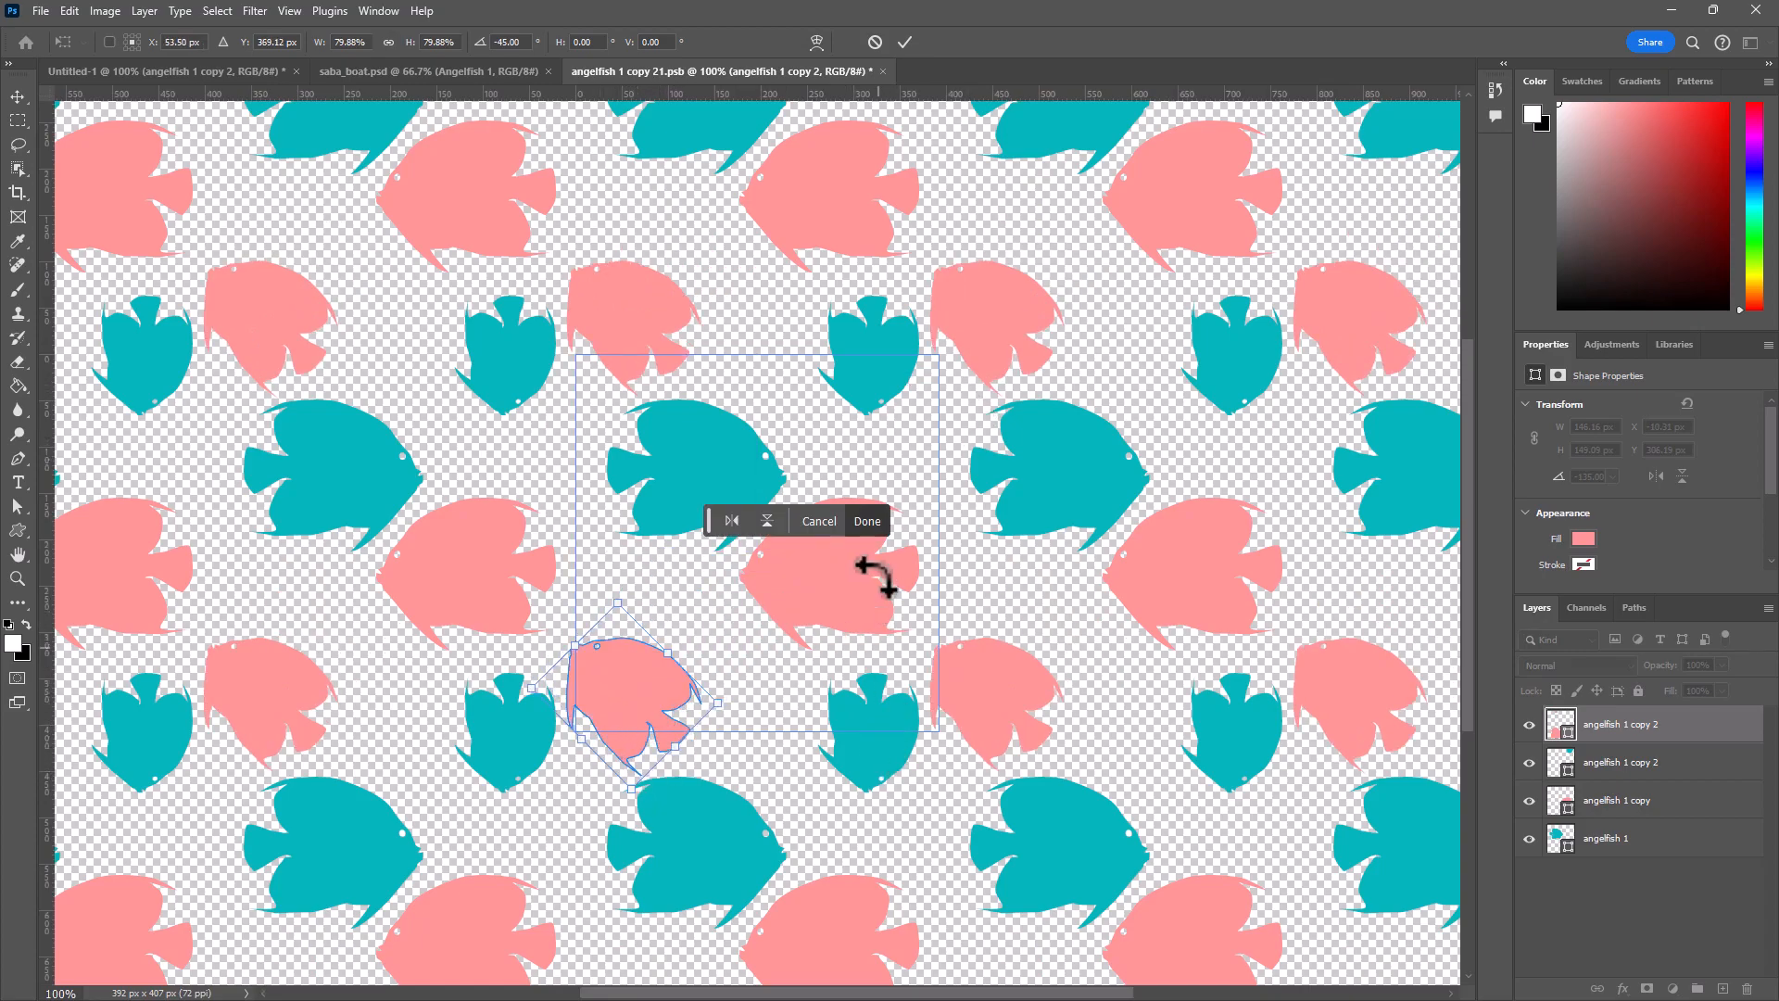
{"action": "key", "text": "Return"}
Rotate the small teal fish by -45° and move it to about X 209, Y -48 px
{"action": "left_click", "coordinate": [876, 371]}
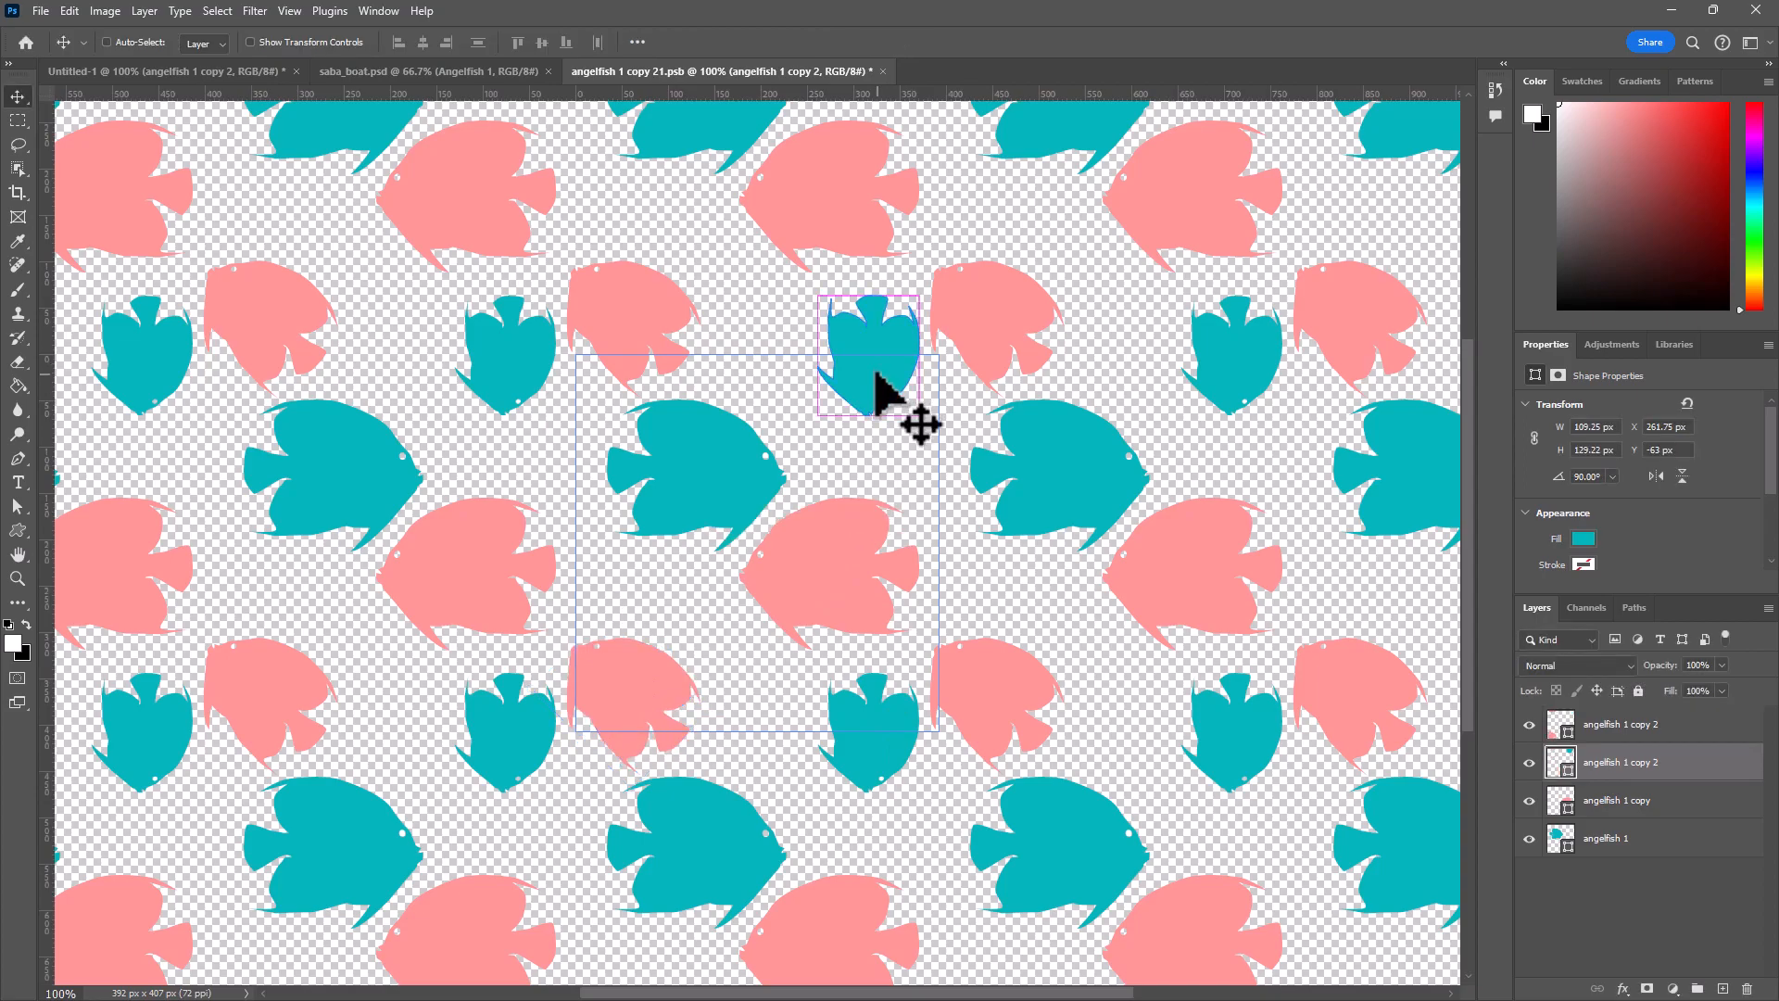
{"action": "key", "text": "ctrl+t"}
{"action": "left_click_drag", "start_coordinate": [927, 422], "coordinate": [1000, 357]}
{"action": "mouse_move", "coordinate": [881, 385]}
{"action": "left_mouse_down"}
{"action": "mouse_move", "coordinate": [889, 413]}
{"action": "mouse_move", "coordinate": [921, 415]}
{"action": "mouse_move", "coordinate": [875, 422]}
{"action": "mouse_move", "coordinate": [889, 425]}
{"action": "mouse_move", "coordinate": [847, 381]}
{"action": "left_mouse_up"}
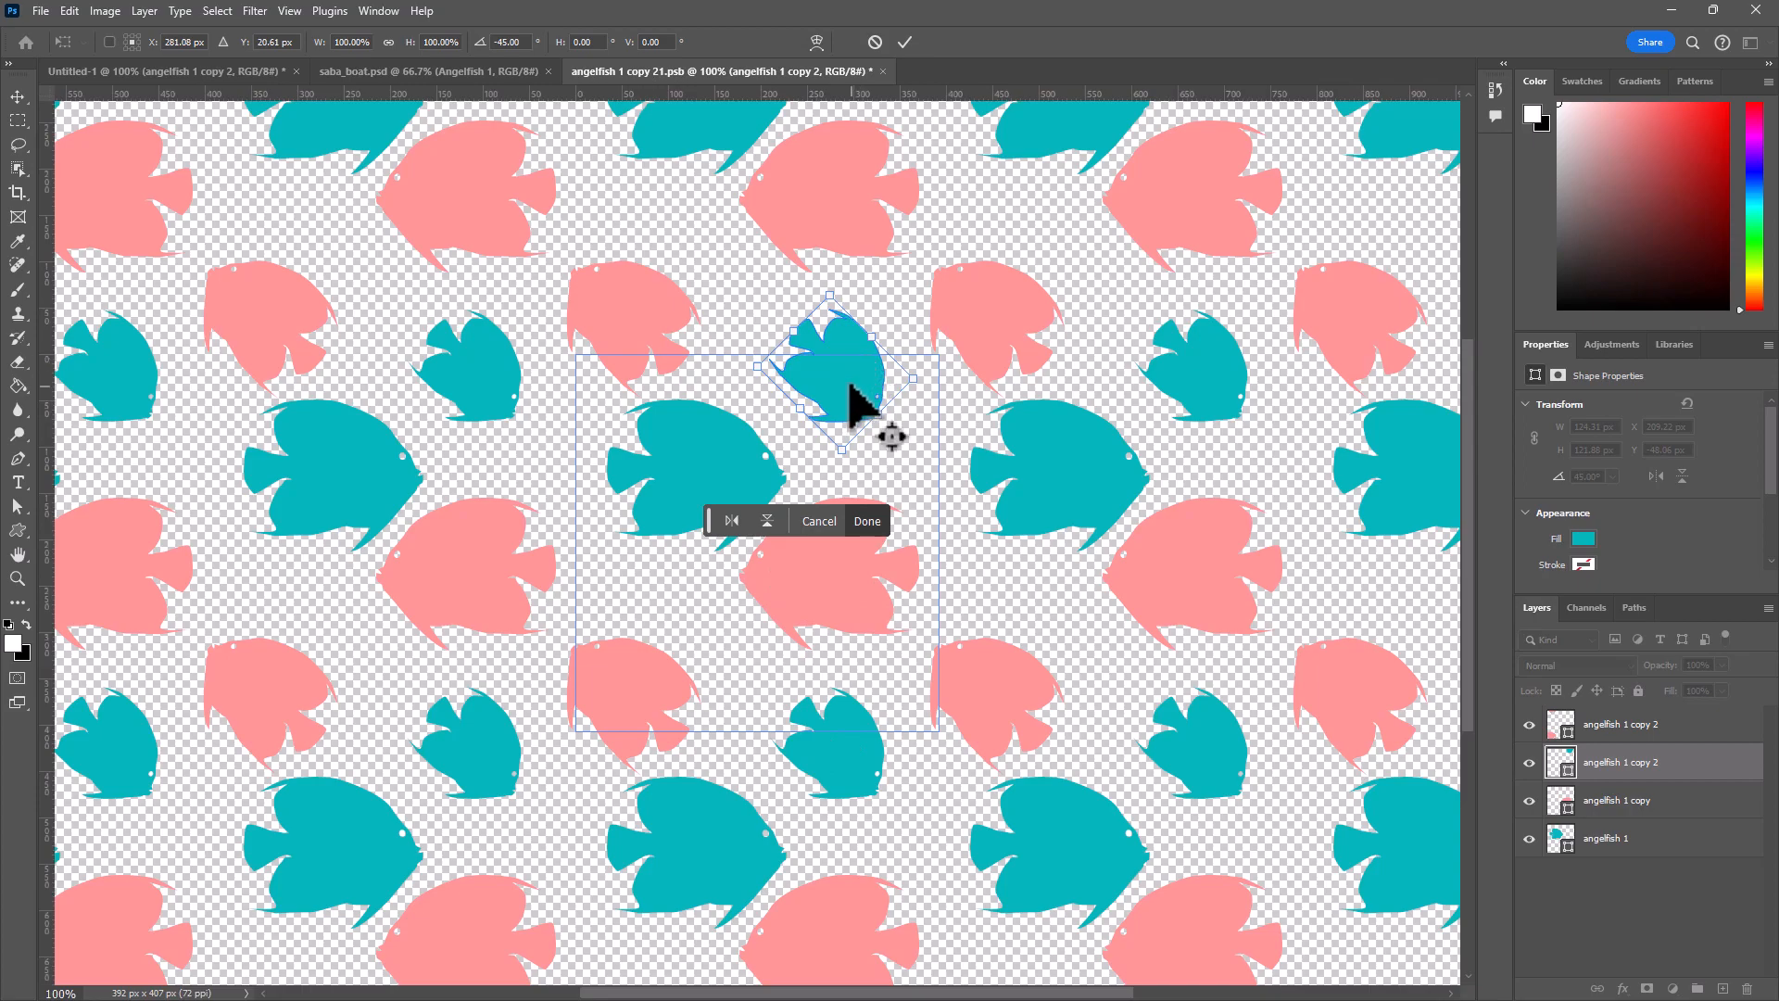
{"action": "key", "text": "Return"}
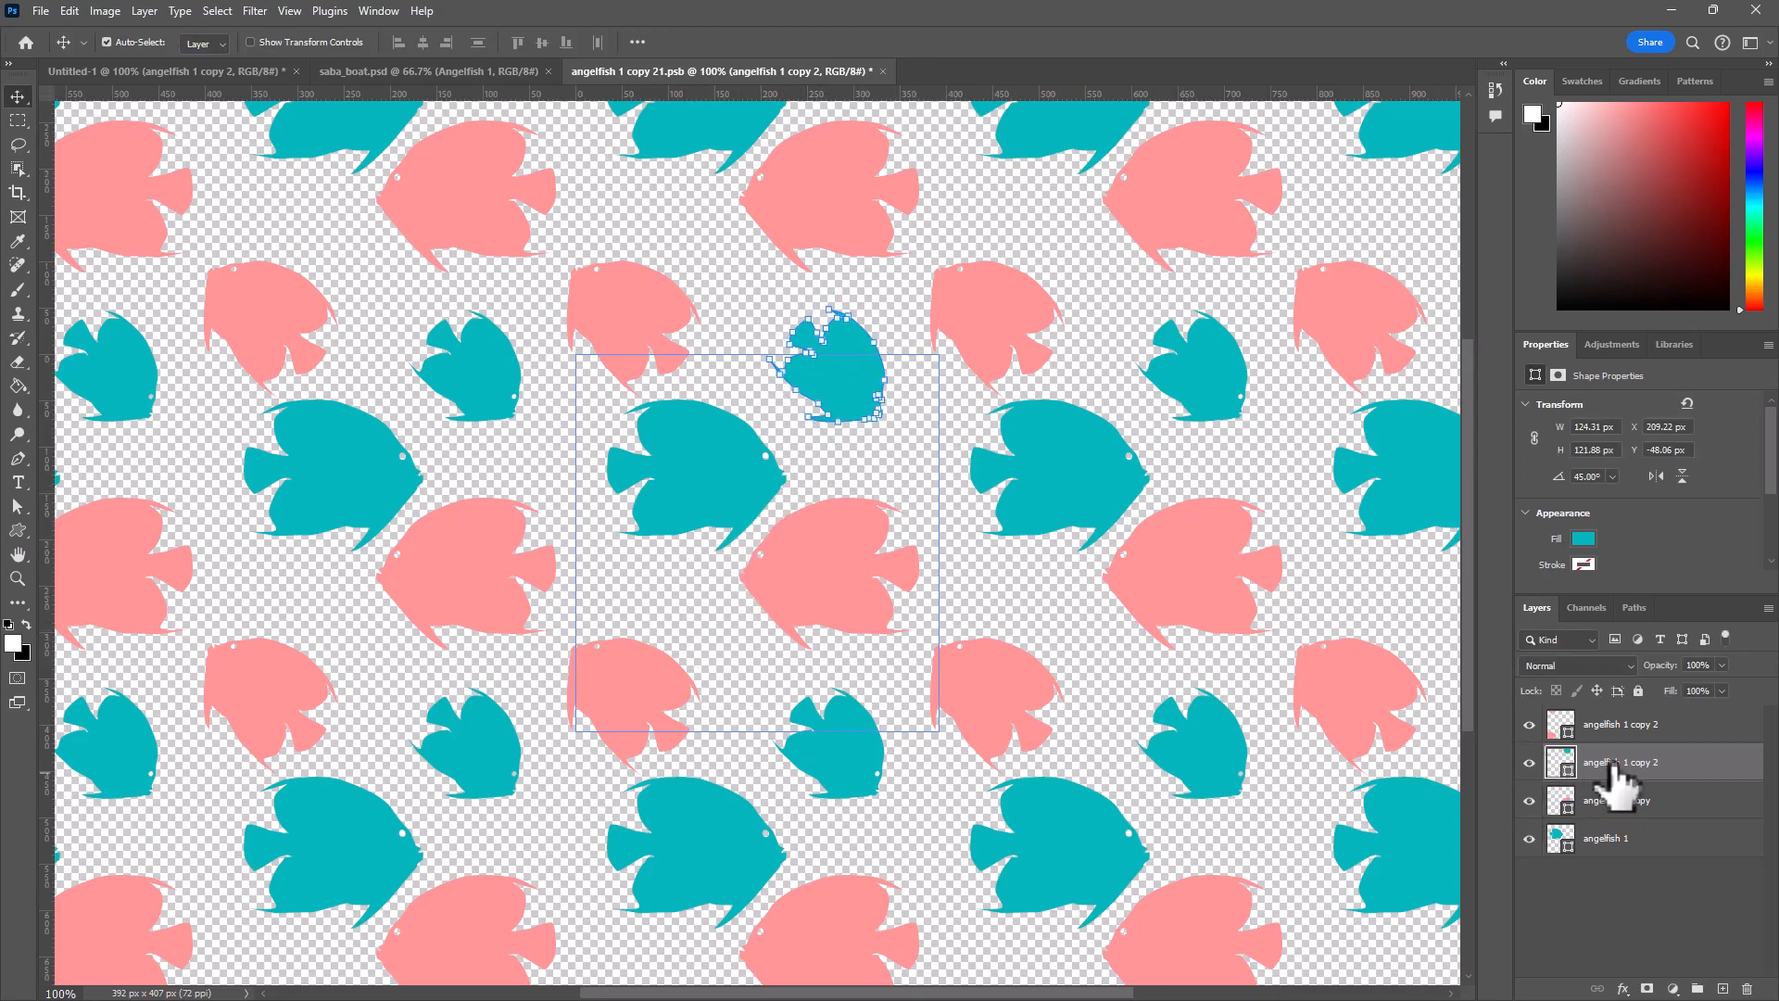
Duplicate the small teal fish into the gap above the rotated pink fish and scale the copy to about 70%
{"action": "left_click_drag", "start_coordinate": [862, 398], "coordinate": [736, 617]}
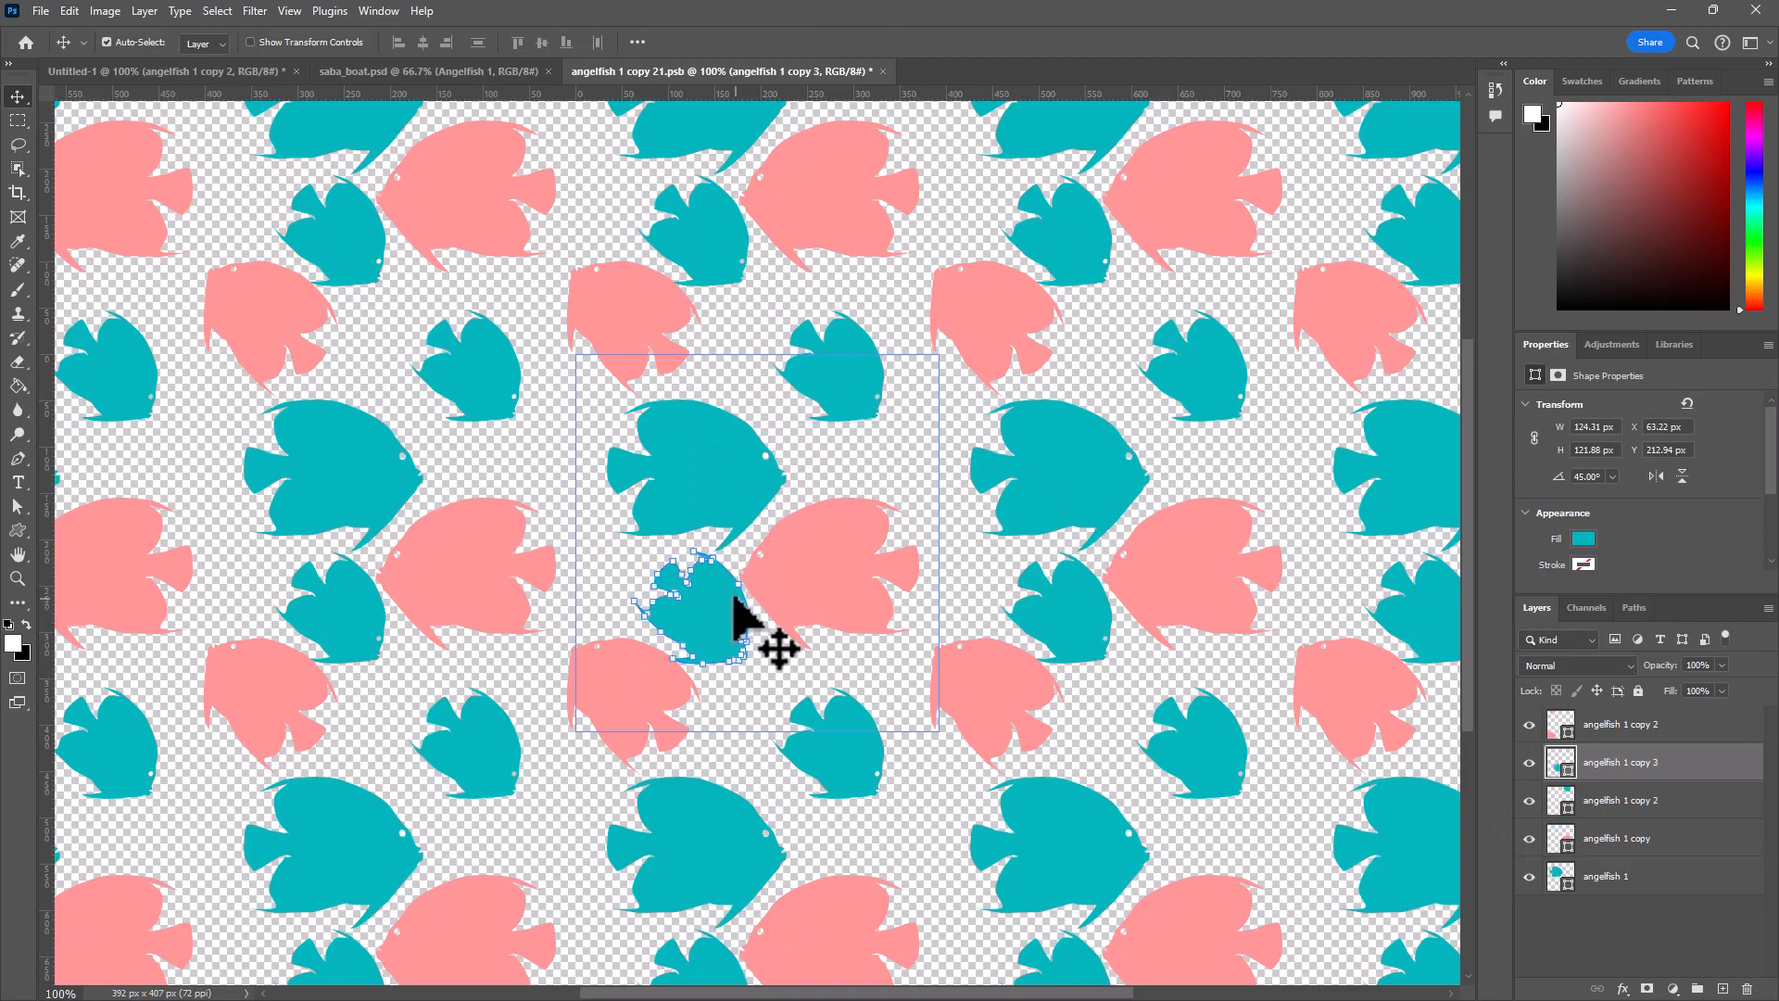
{"action": "key", "text": "ctrl+t"}
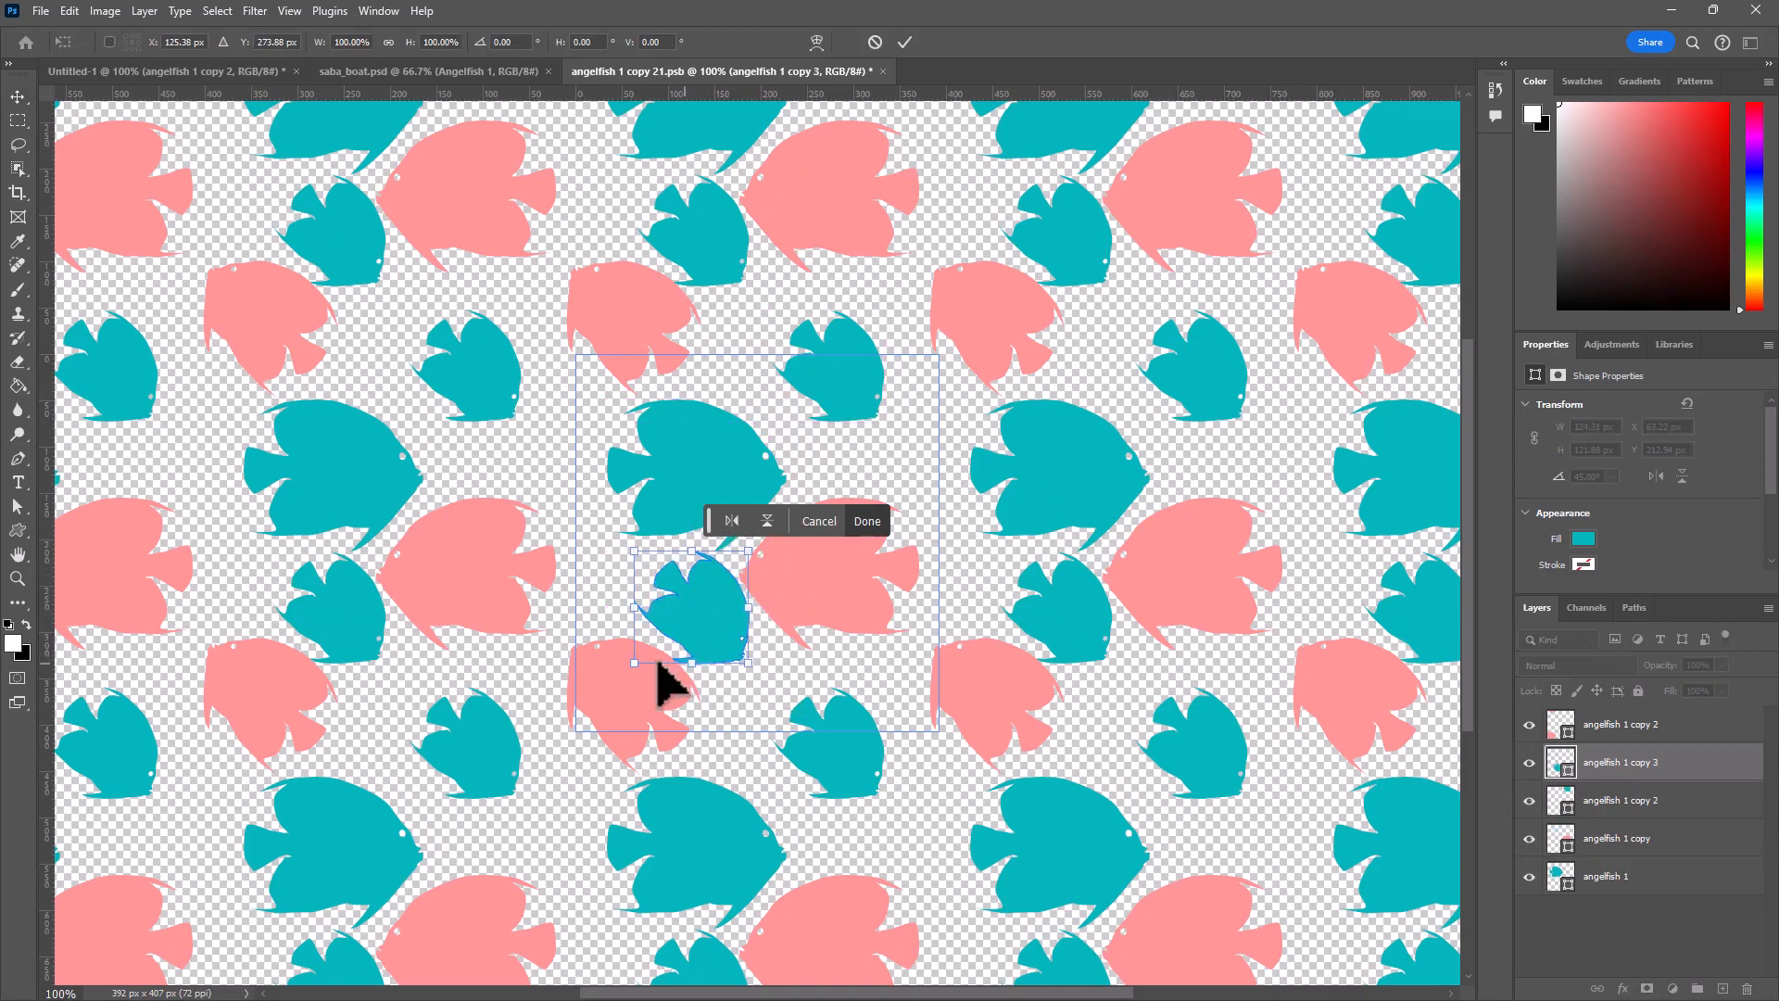
{"action": "left_click_drag", "start_coordinate": [634, 662], "coordinate": [704, 597]}
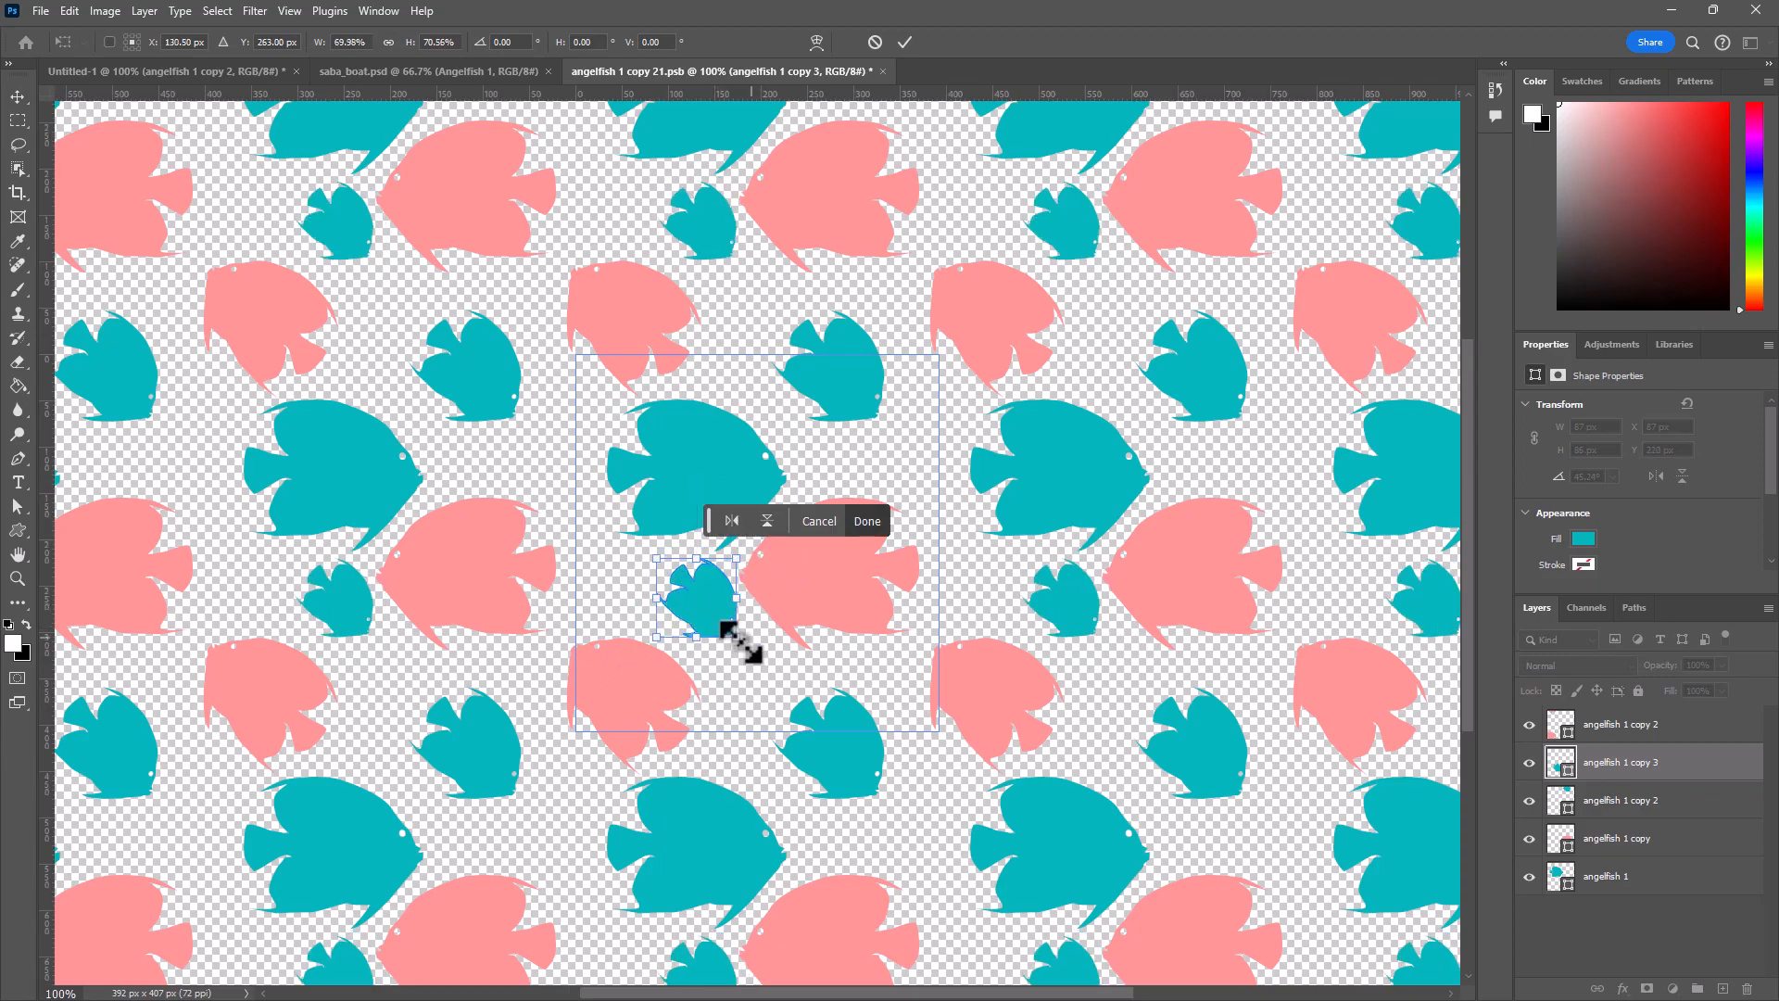
Fill the smallest fish with the recently used orange and shift it left to about X 78 px
{"action": "left_click", "coordinate": [1585, 537]}
{"action": "left_click", "coordinate": [1585, 536]}
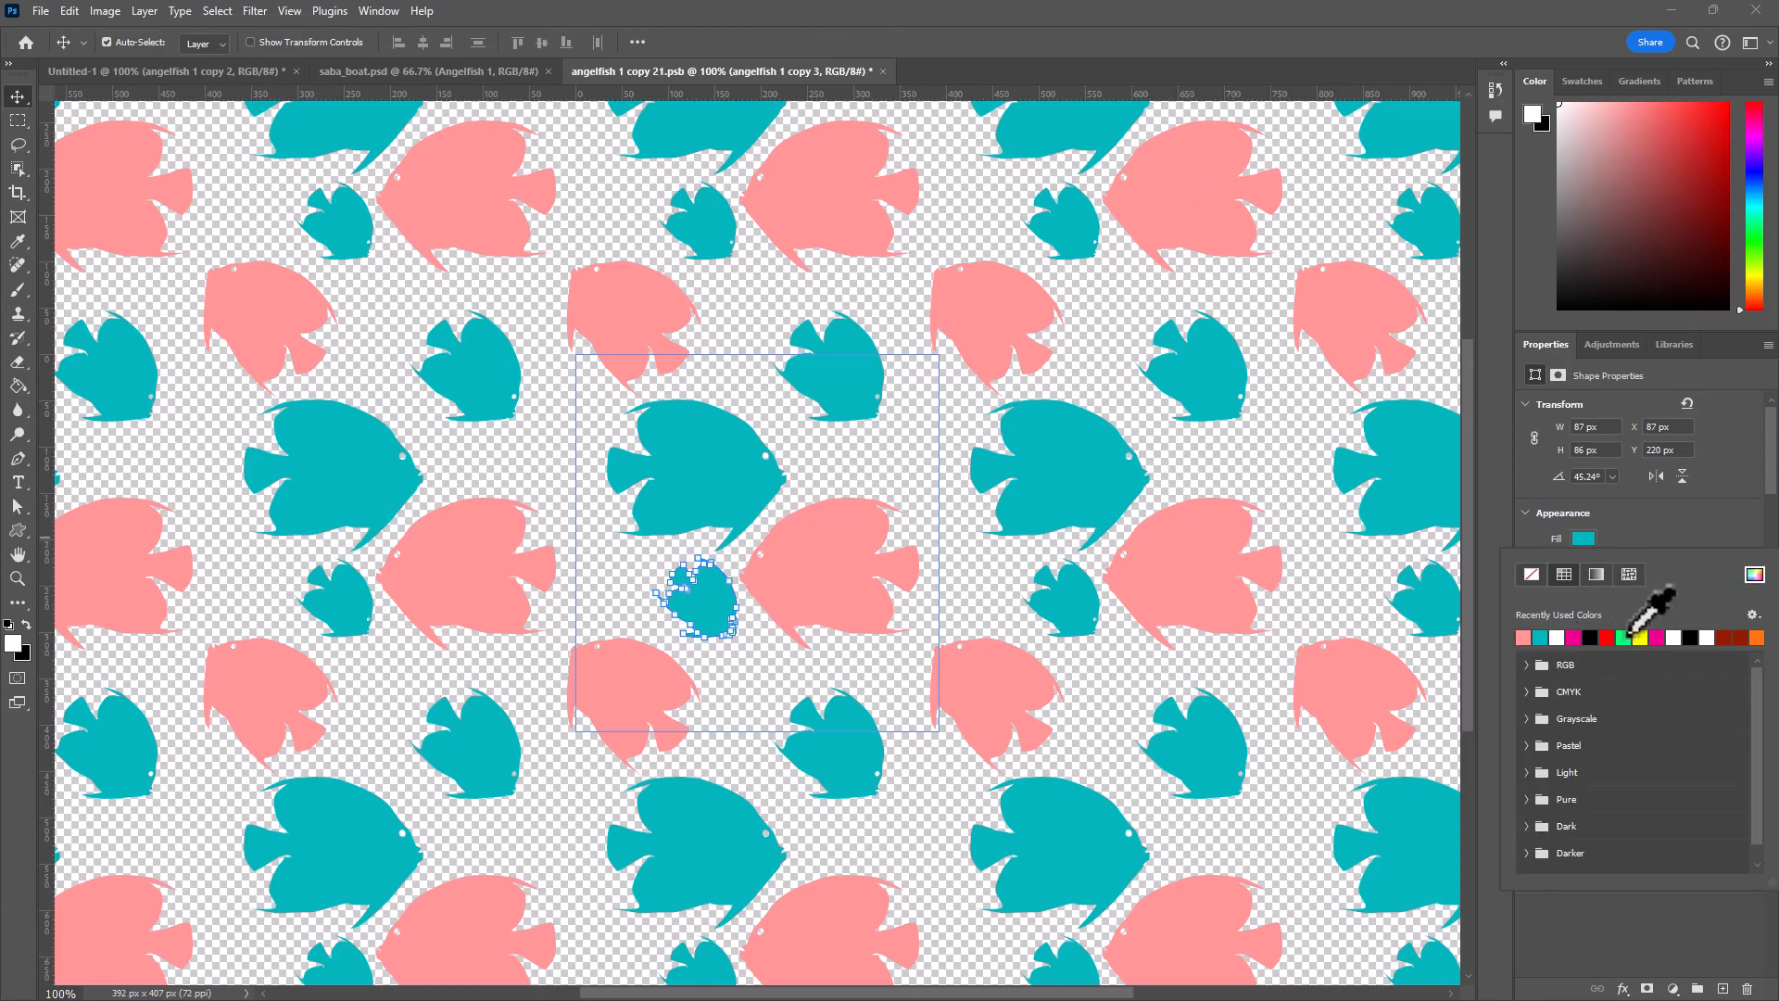
{"action": "left_click", "coordinate": [1758, 638]}
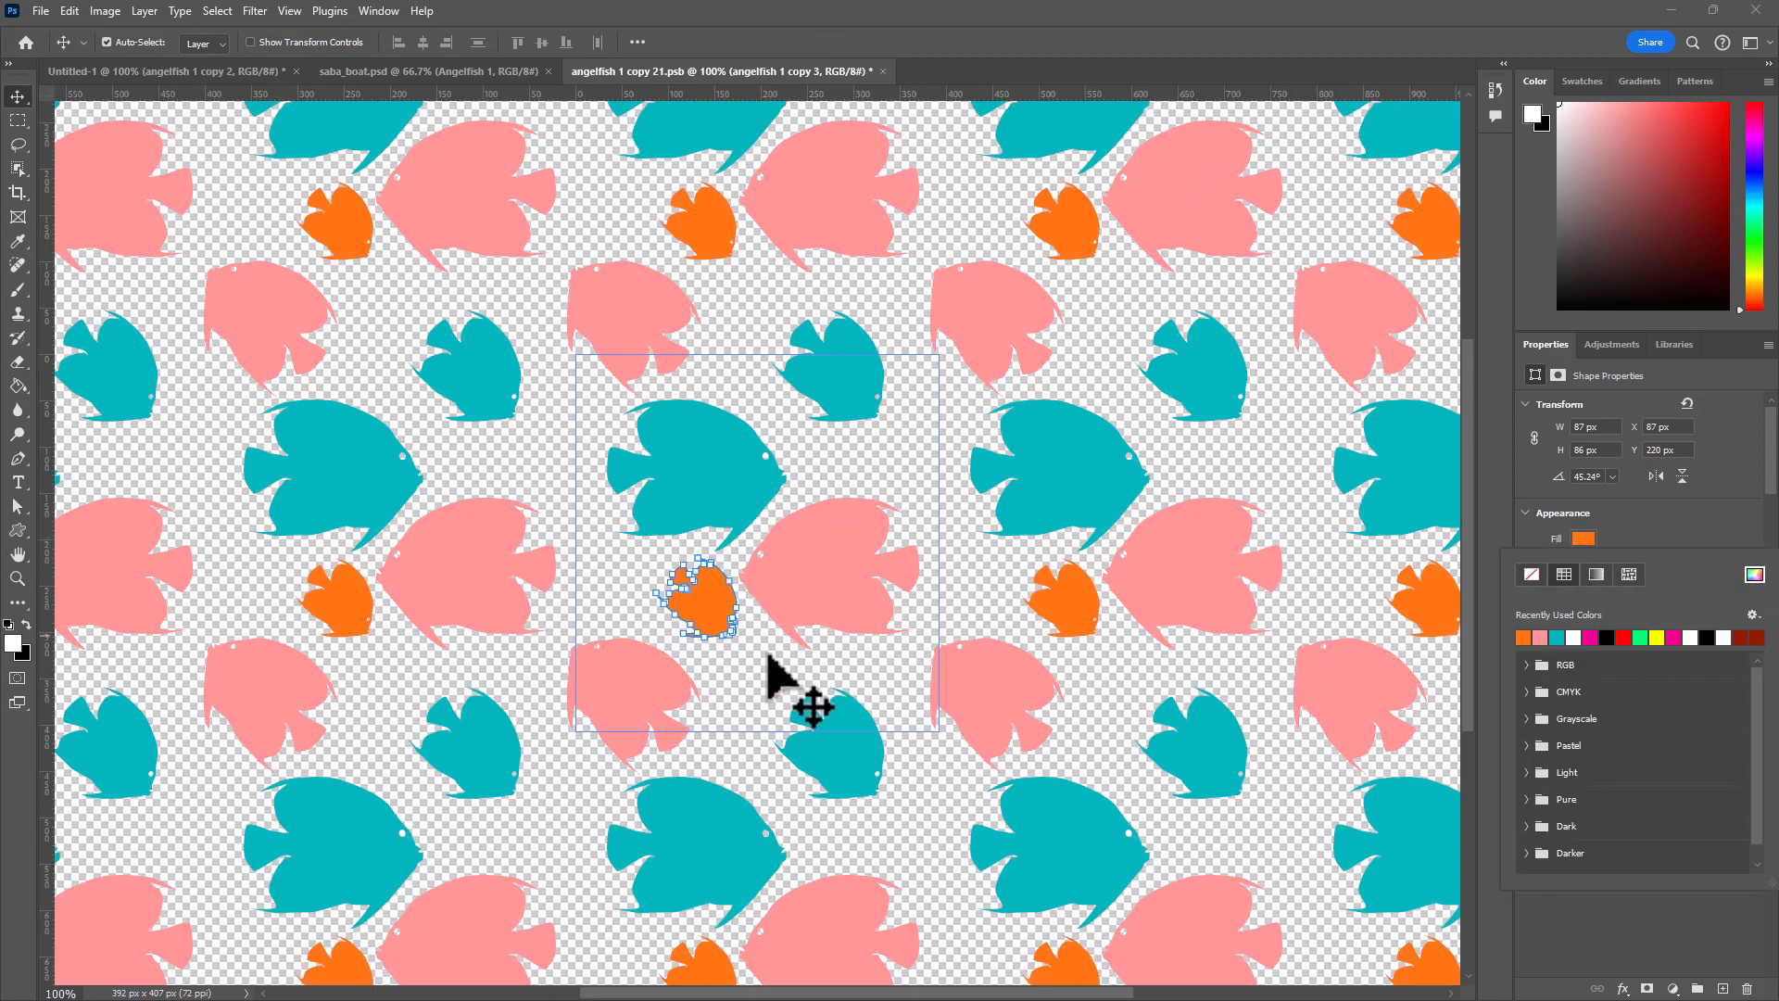
{"action": "left_click_drag", "start_coordinate": [735, 636], "coordinate": [714, 623]}
Change the smallest fish's fill to a pale orange with the color picker and deselect the shape
{"action": "left_click", "coordinate": [1583, 538]}
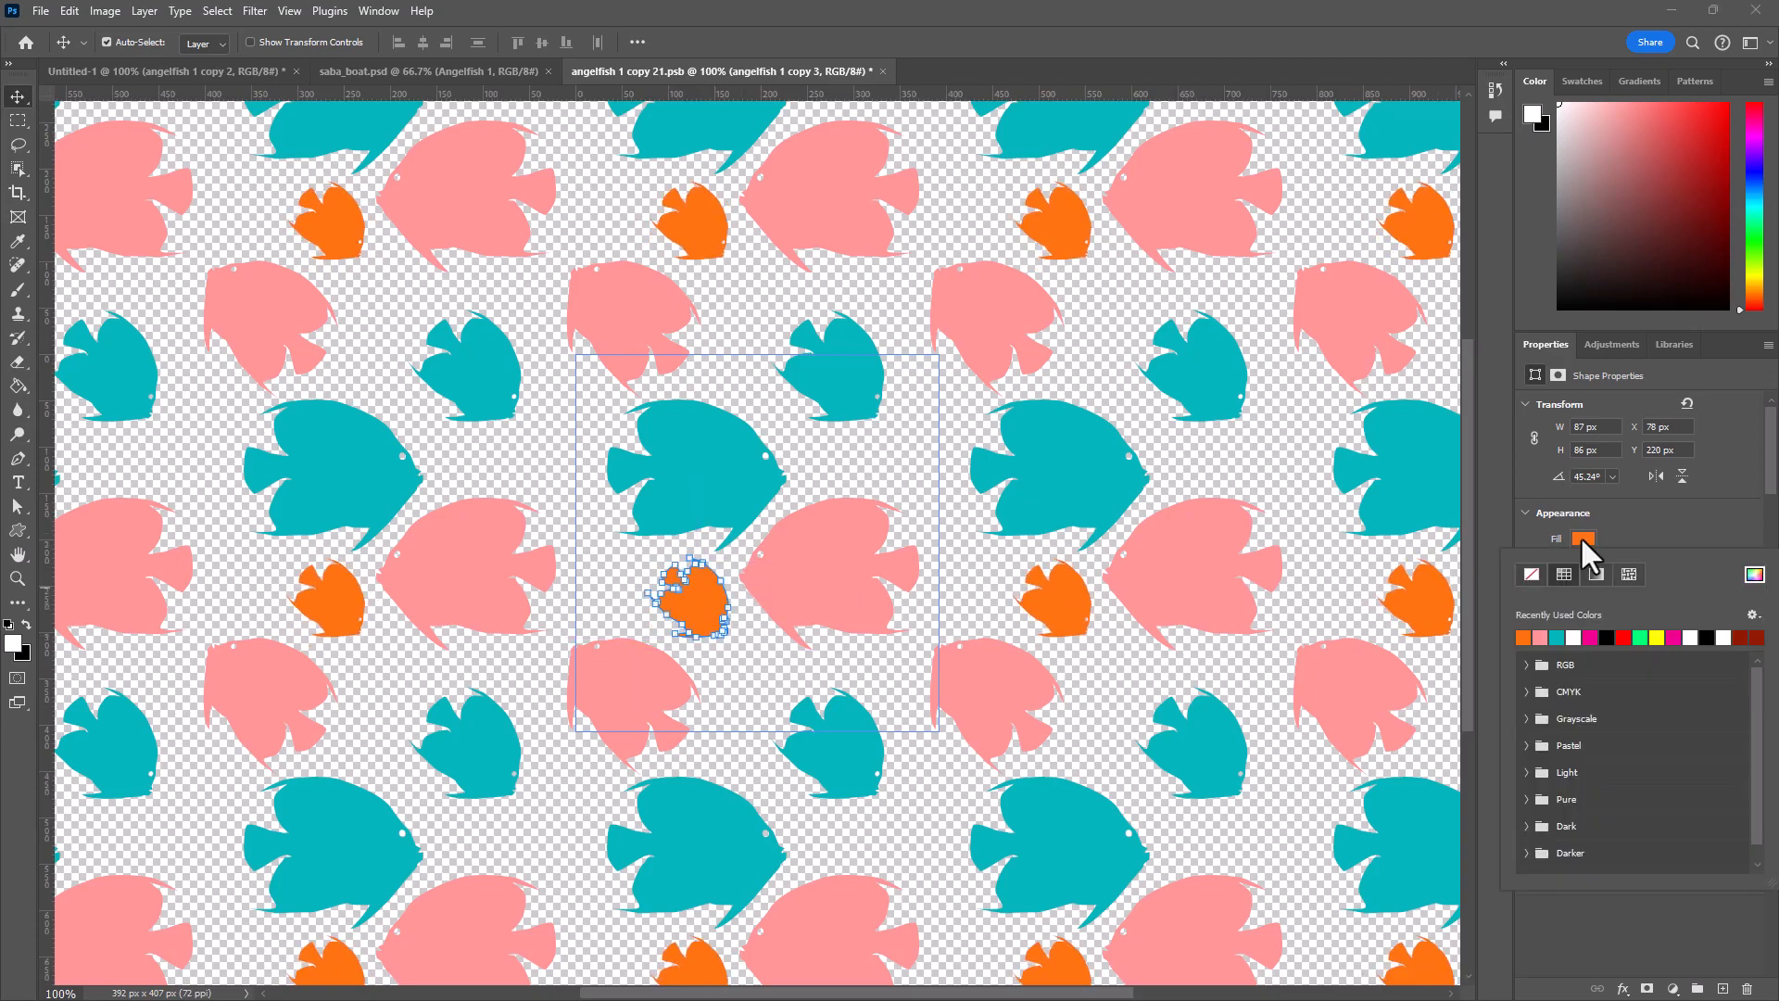
{"action": "left_click", "coordinate": [1754, 575]}
{"action": "left_click_drag", "start_coordinate": [813, 247], "coordinate": [748, 237]}
{"action": "left_click", "coordinate": [1056, 229]}
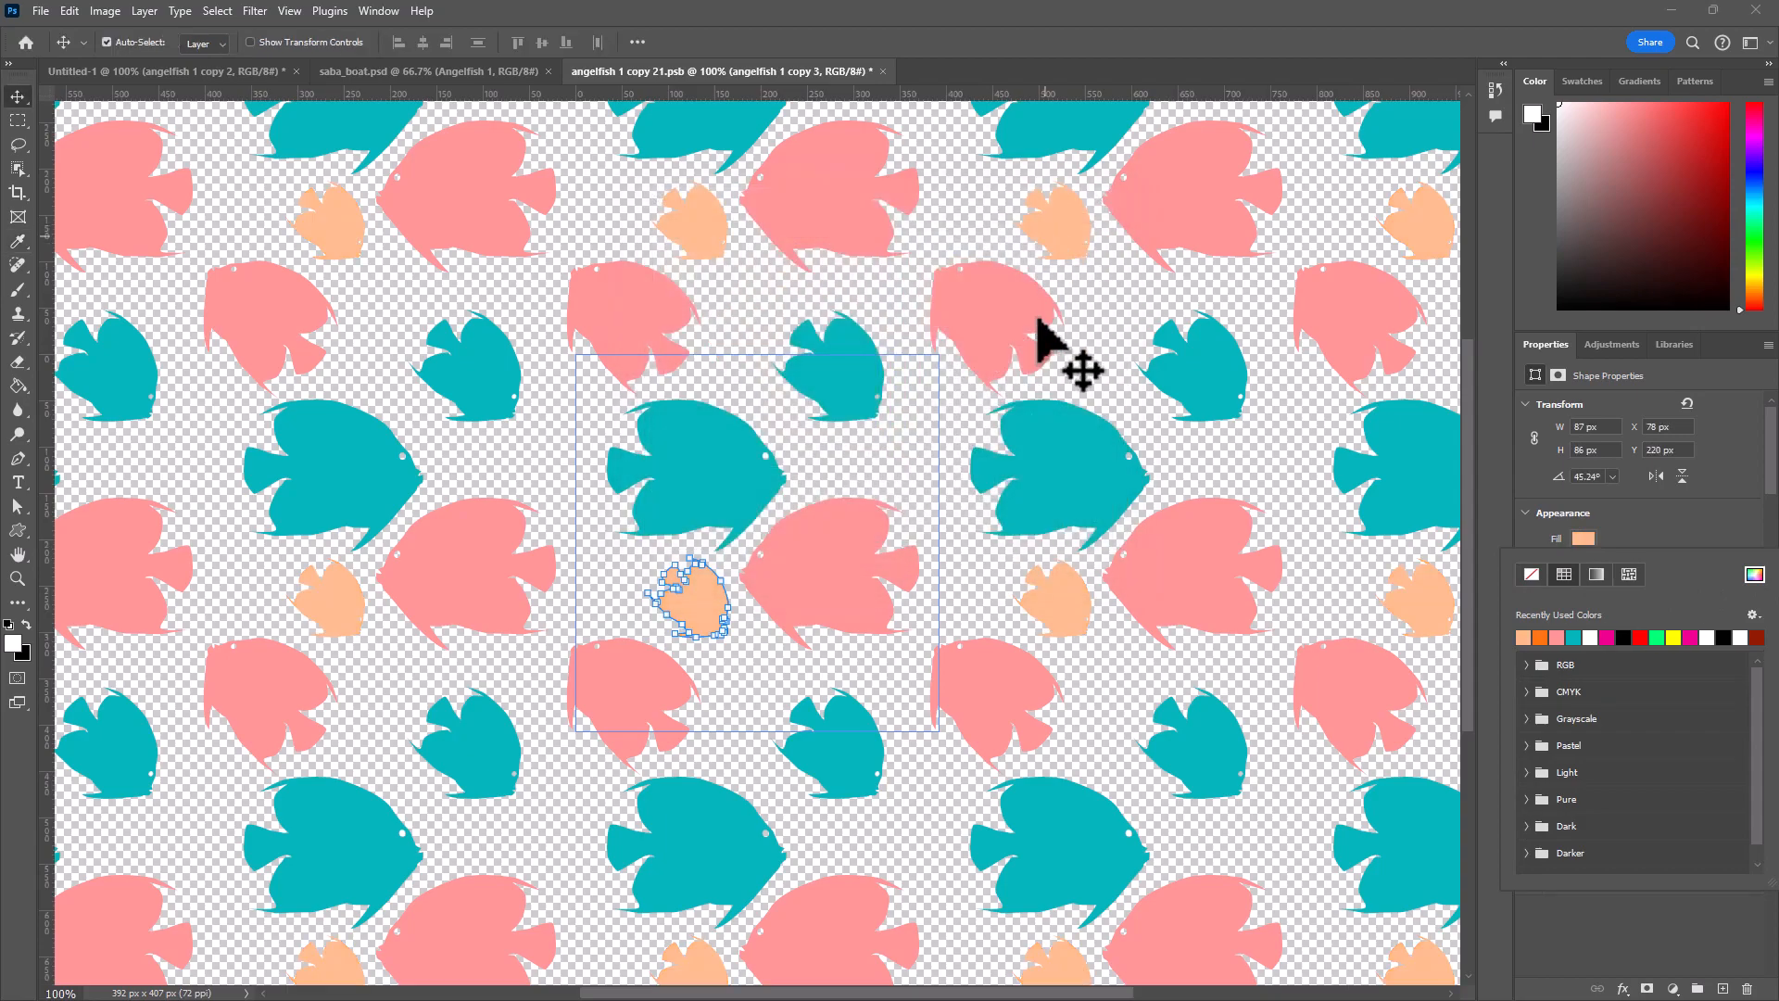
{"action": "left_click", "coordinate": [961, 505]}
{"action": "left_click", "coordinate": [960, 505]}
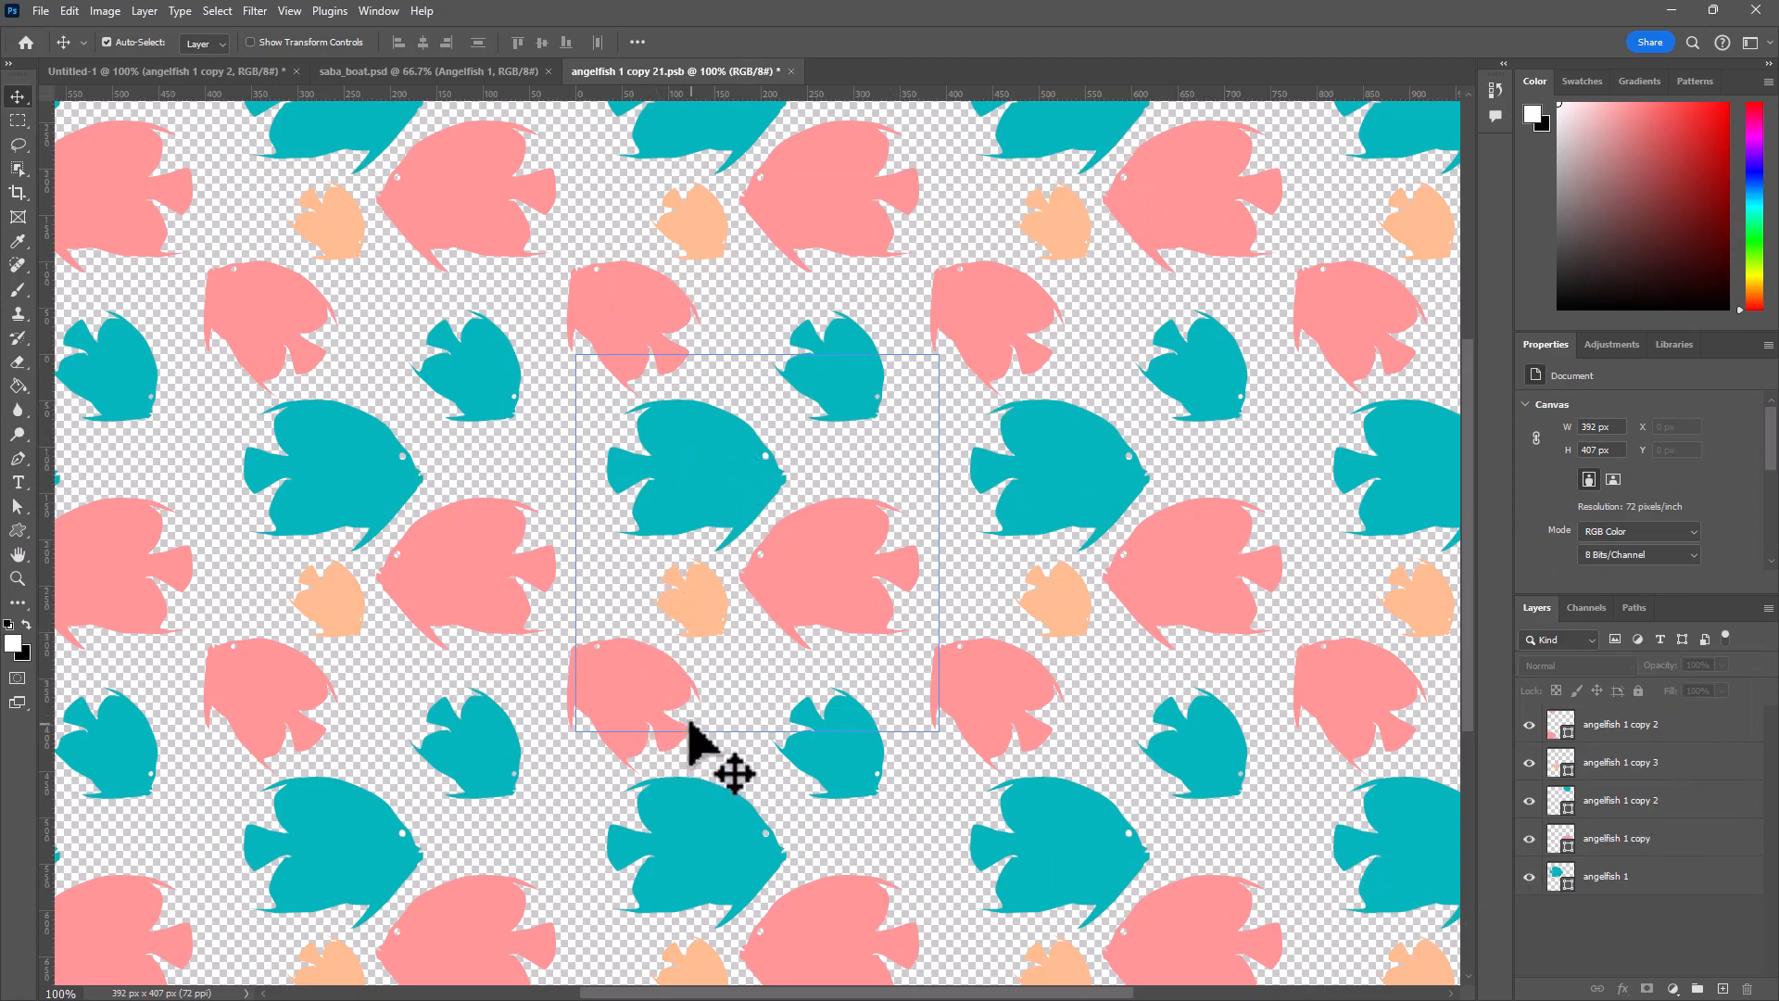
Save the tile as a new pattern named angelfish 1 copy 21.psb and close the smart object document without saving its changes
{"action": "left_click", "coordinate": [1695, 80]}
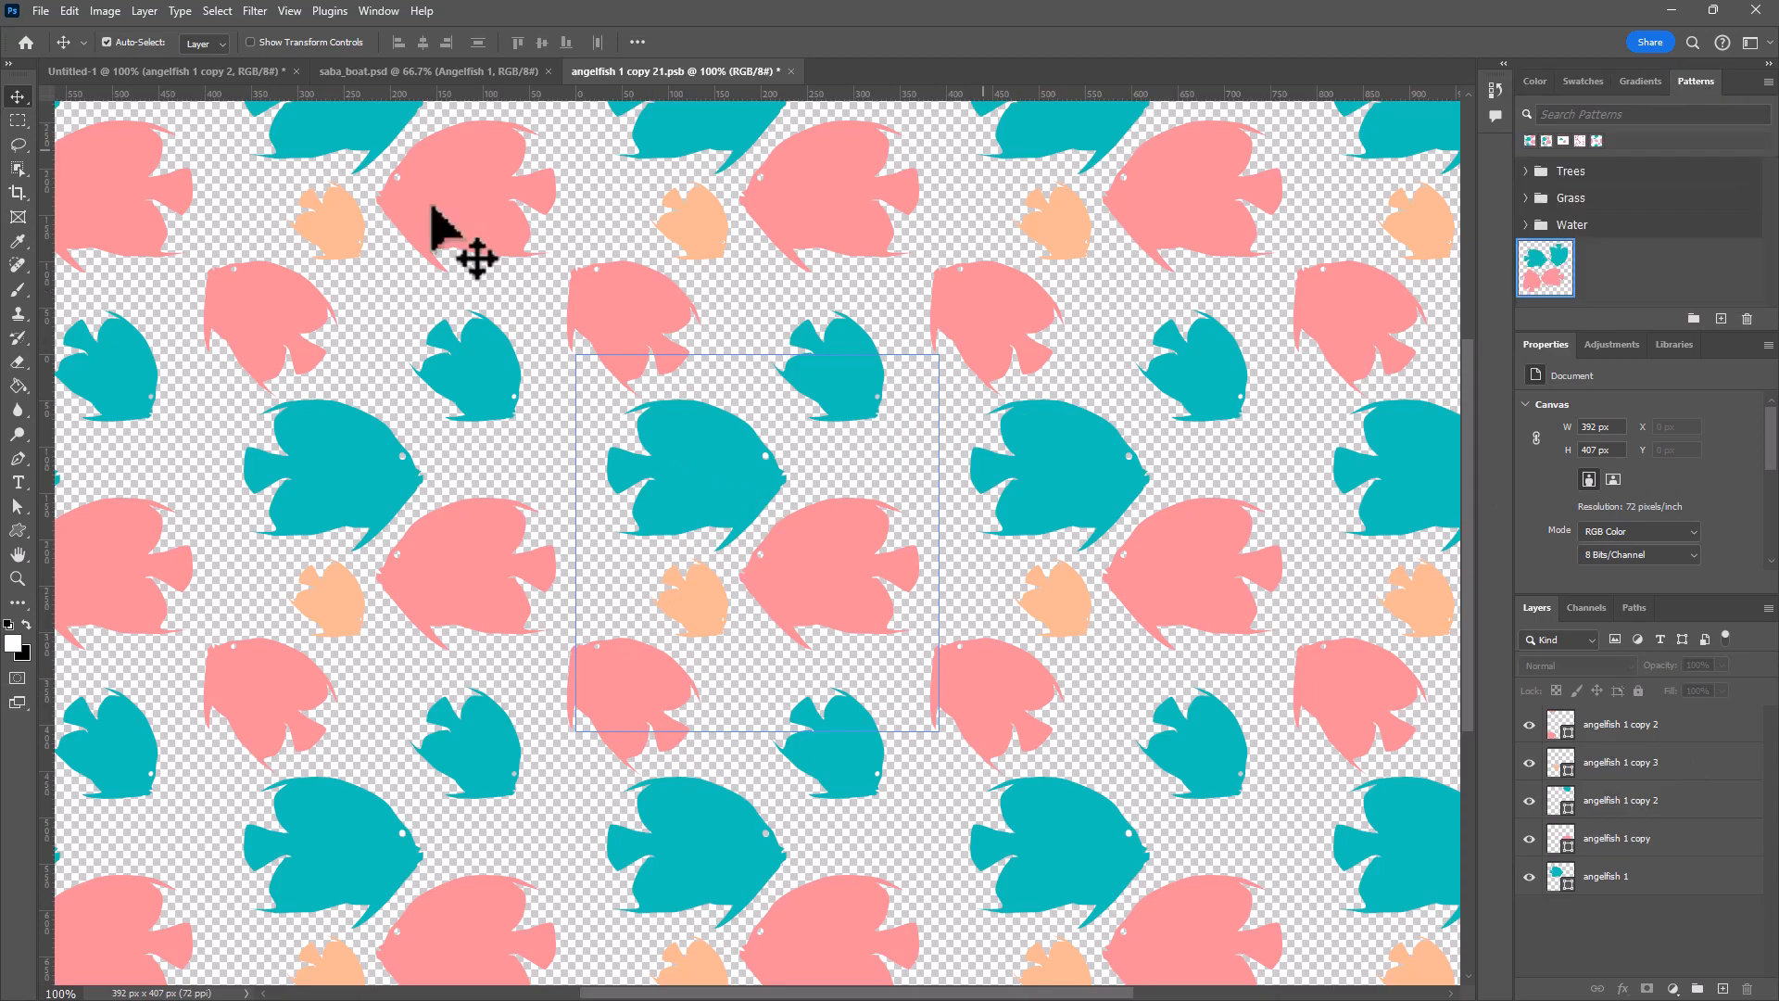
{"action": "left_click", "coordinate": [377, 11]}
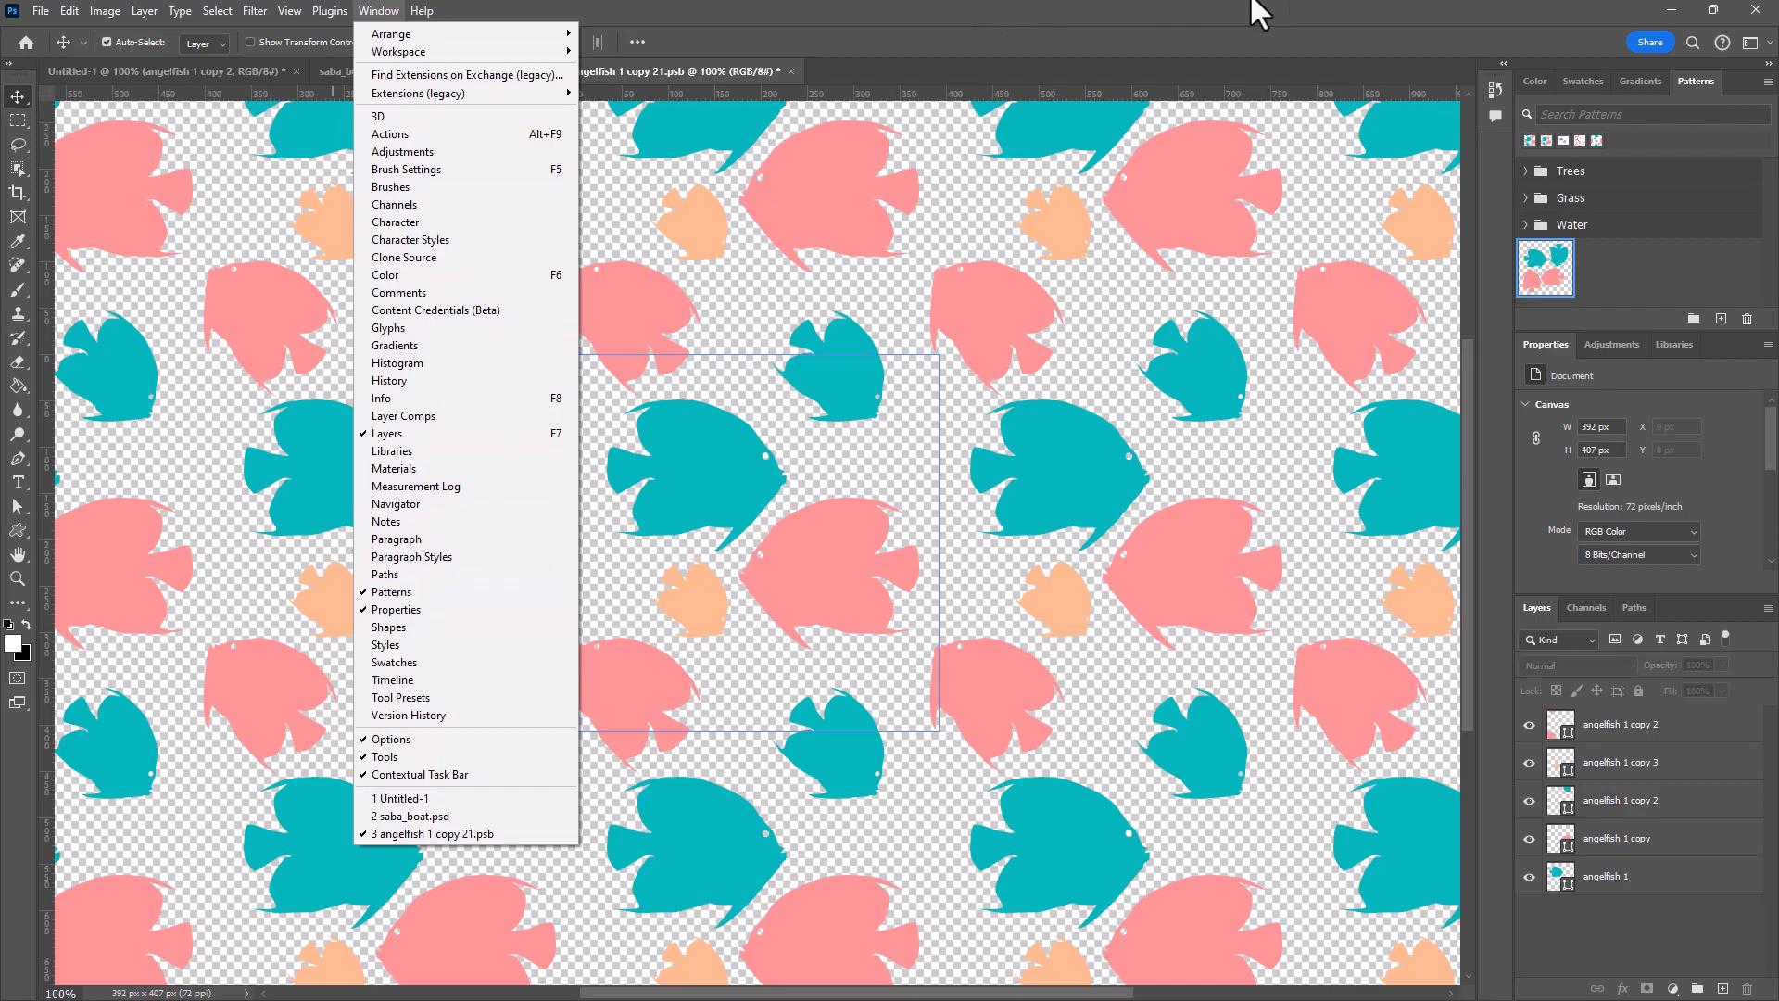
{"action": "left_click", "coordinate": [1693, 272]}
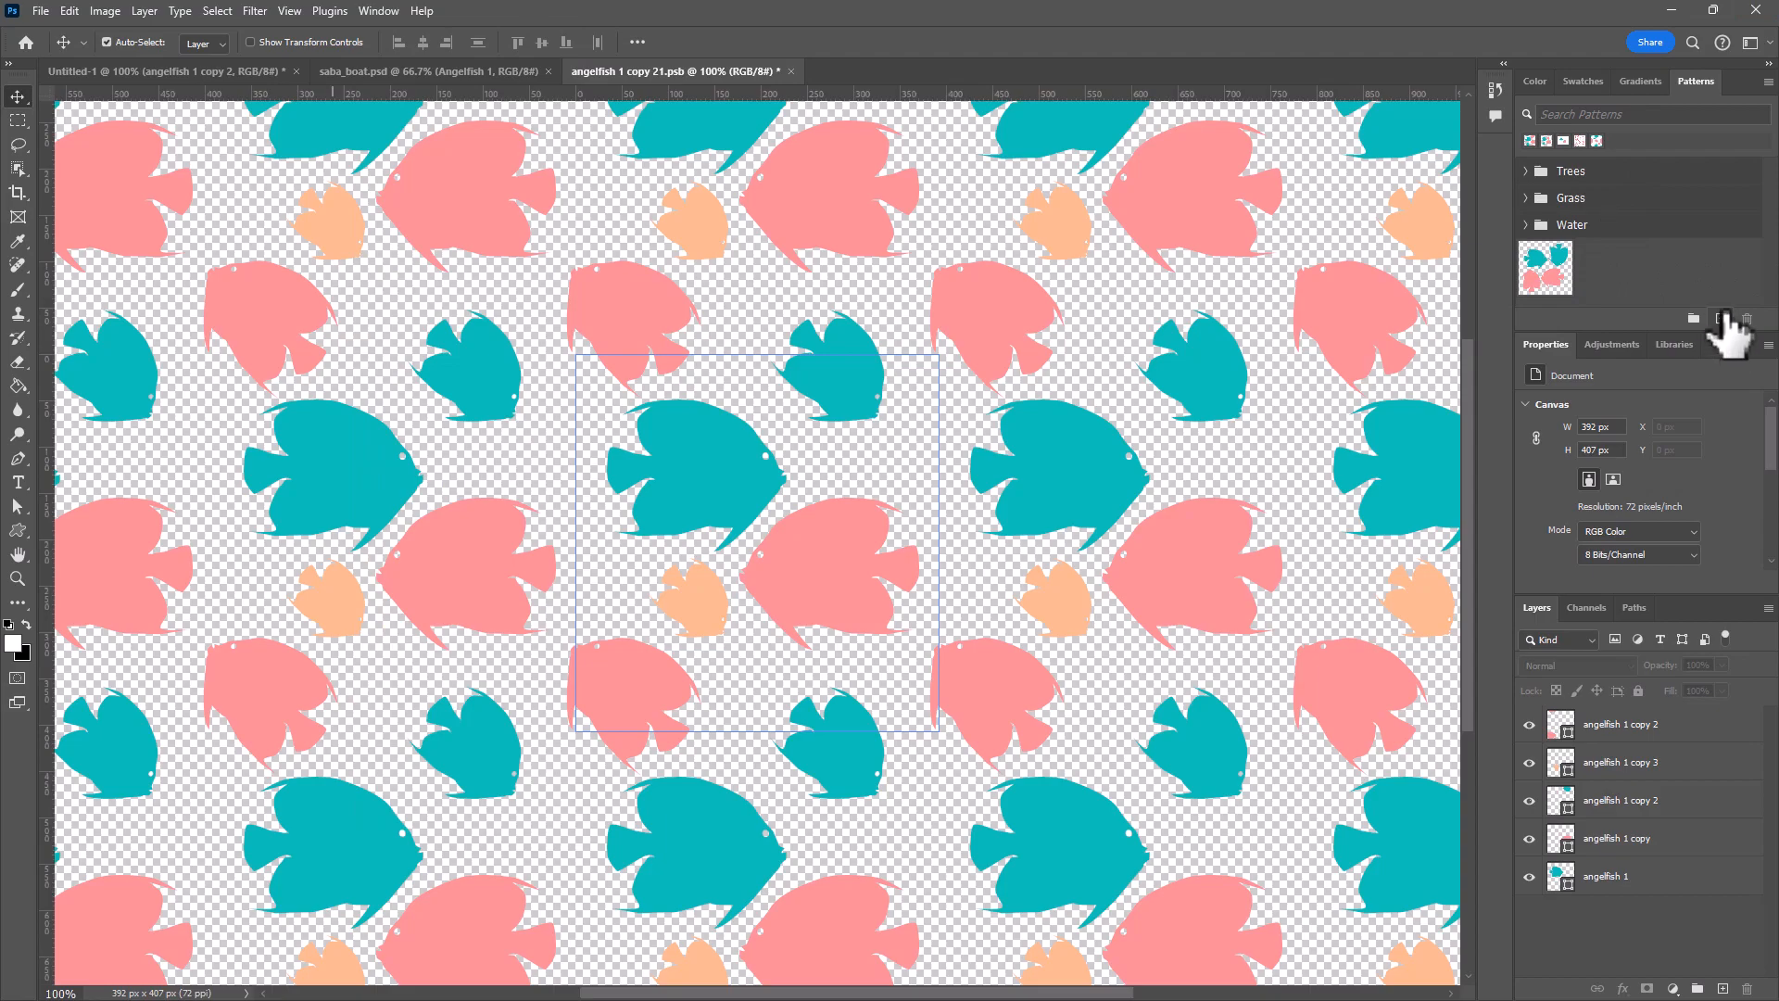
{"action": "left_click", "coordinate": [1721, 319]}
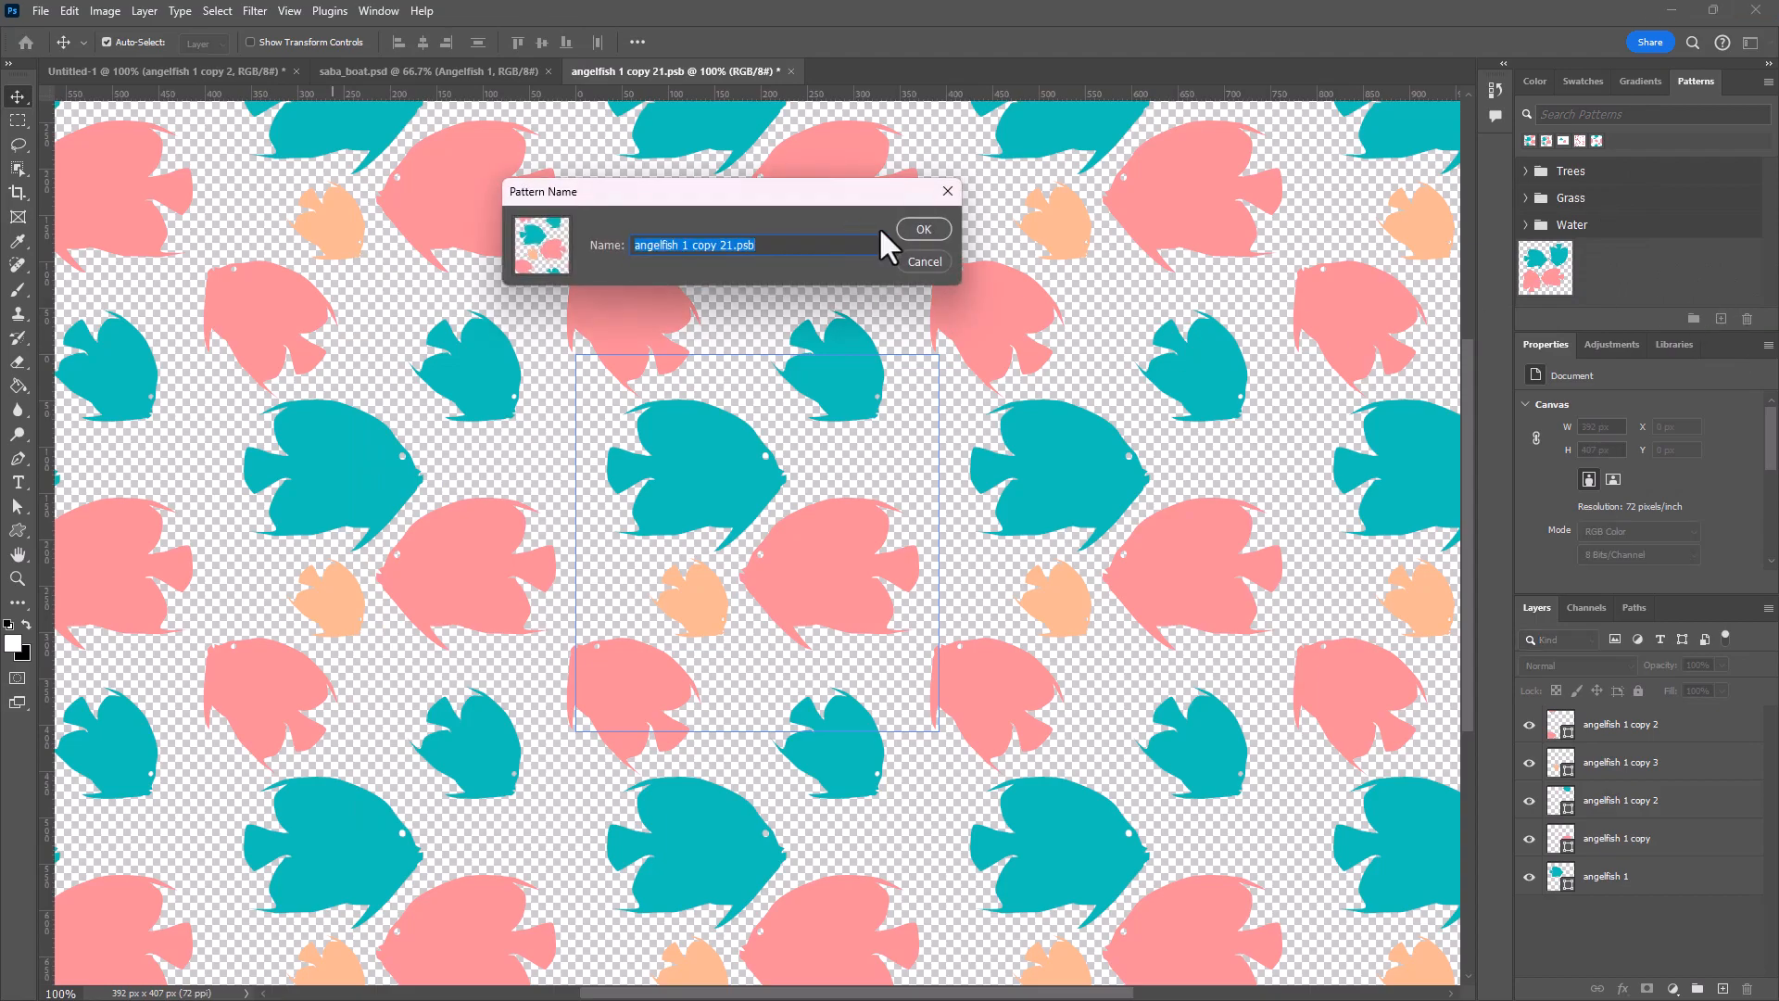
{"action": "left_click", "coordinate": [927, 227]}
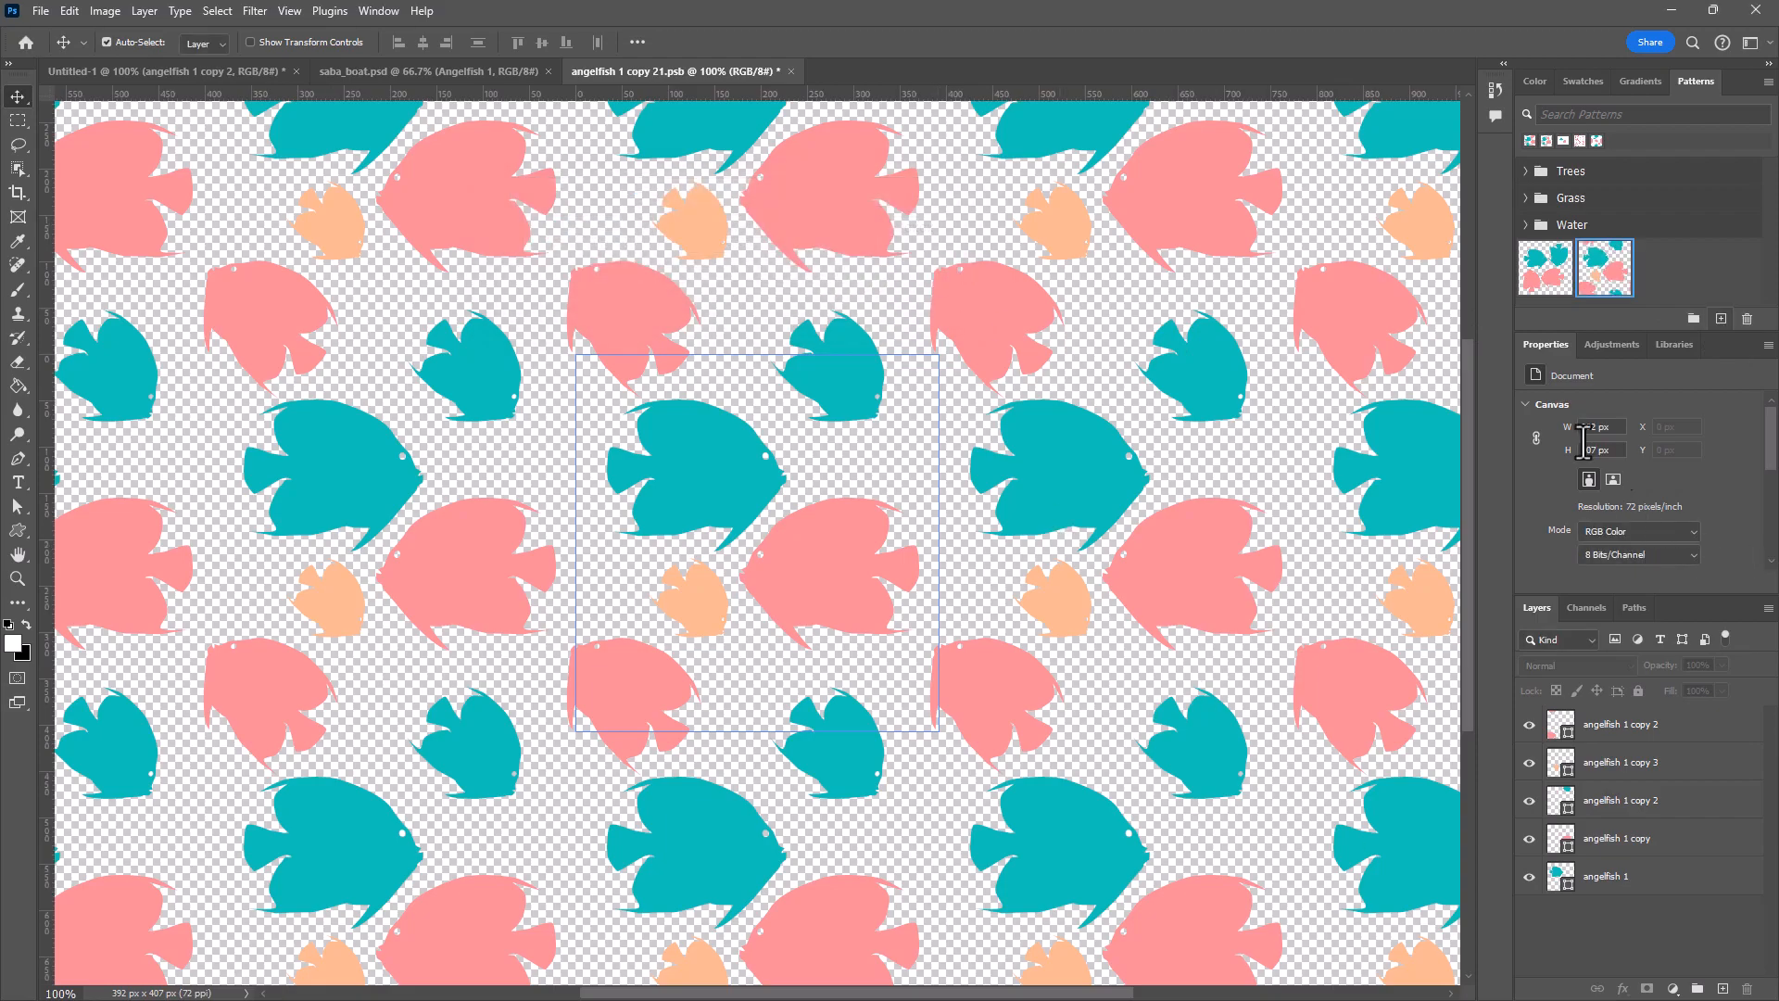
{"action": "left_click", "coordinate": [791, 71]}
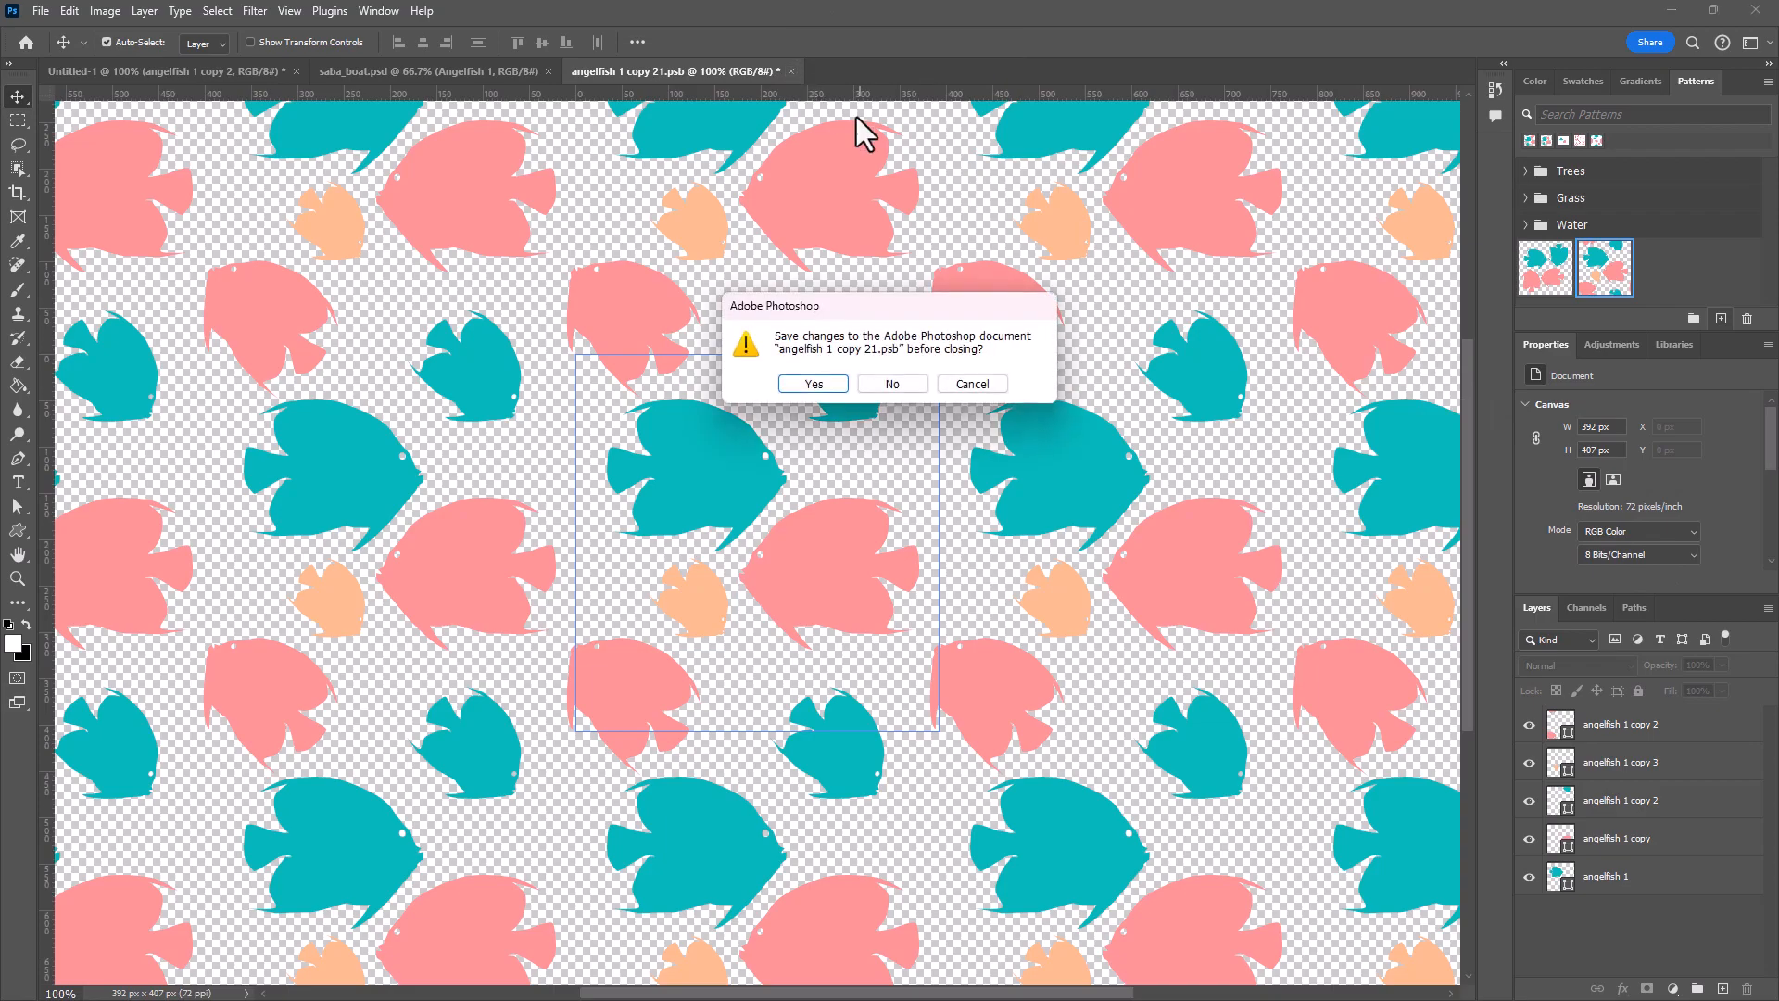
{"action": "left_click", "coordinate": [892, 383]}
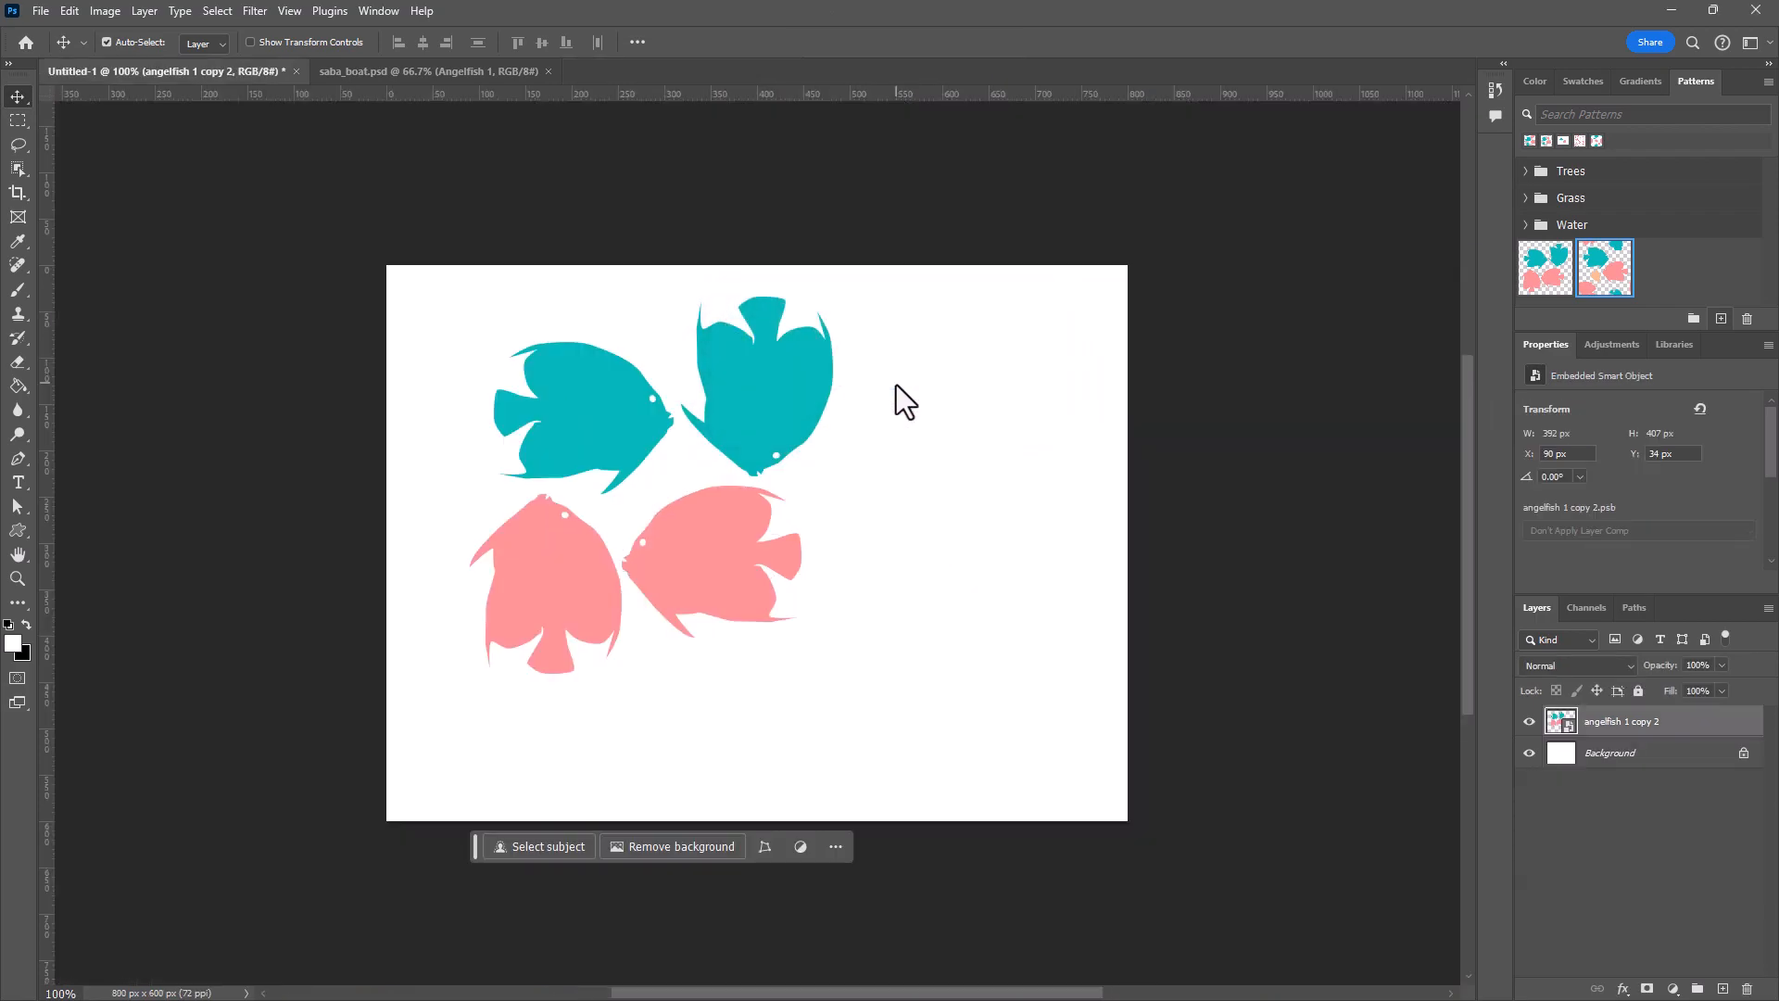
Hide the angelfish smart object layer, add a new layer and fill it with the newly saved staggered fish pattern
{"action": "left_click", "coordinate": [1529, 721]}
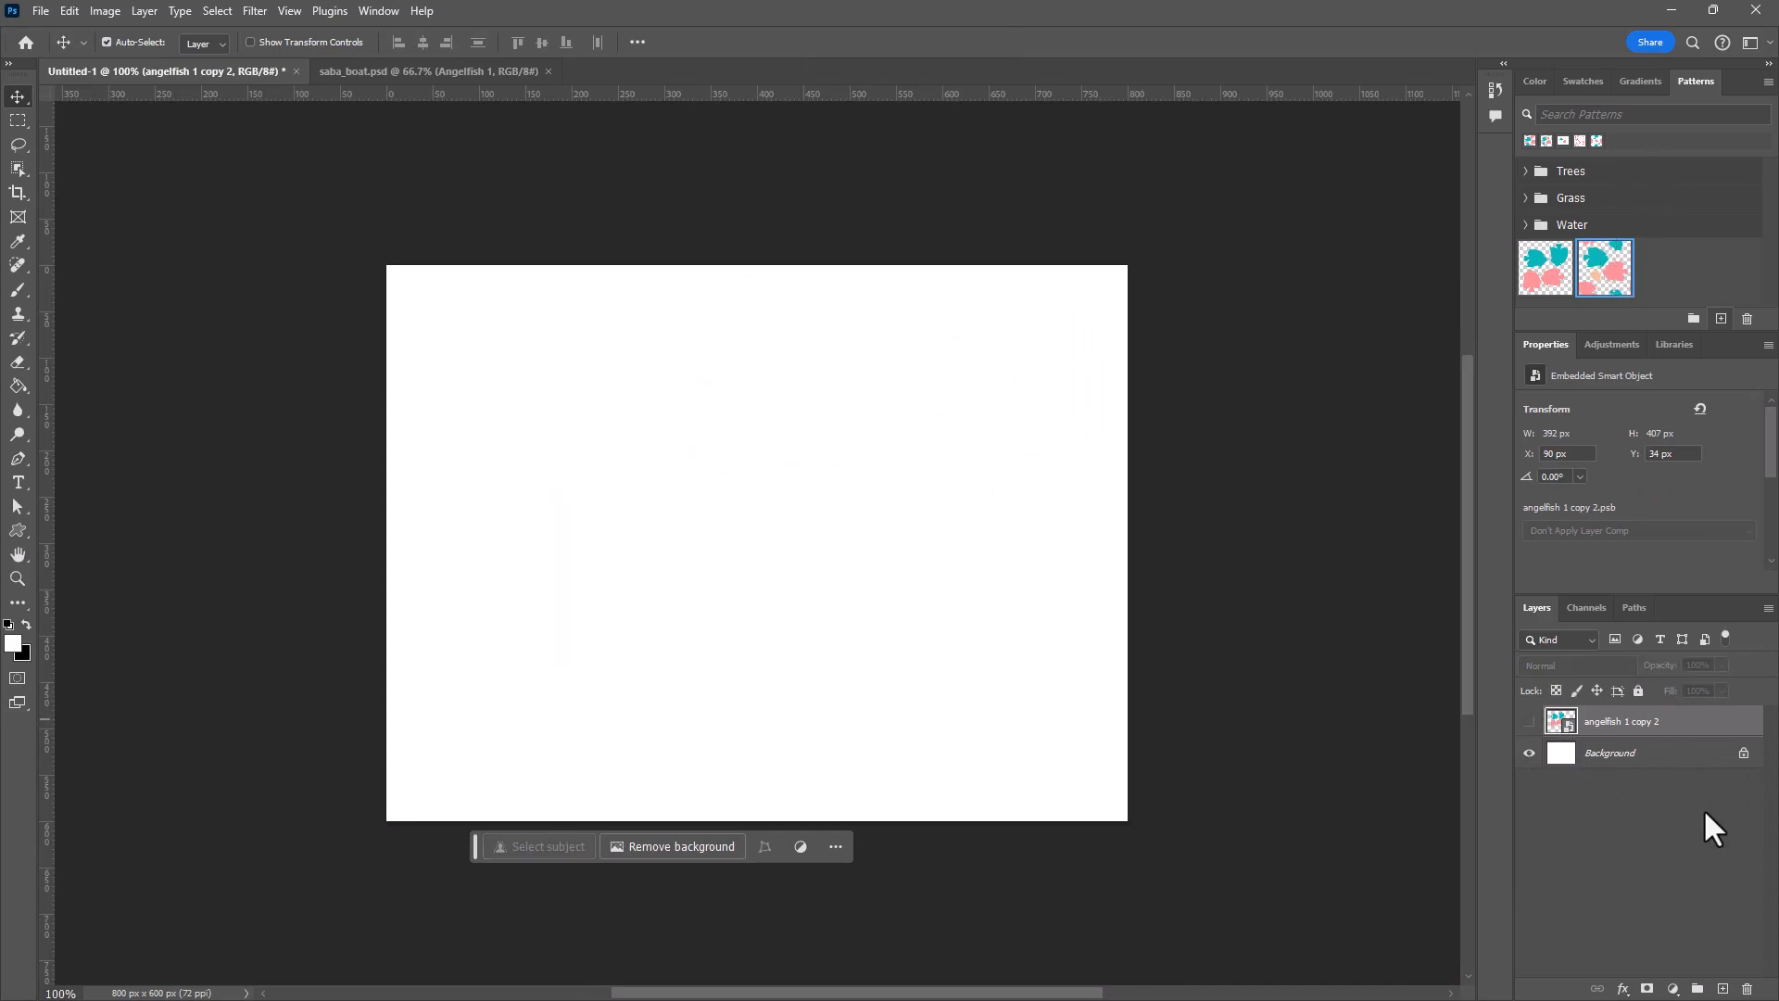
{"action": "left_click", "coordinate": [1723, 989]}
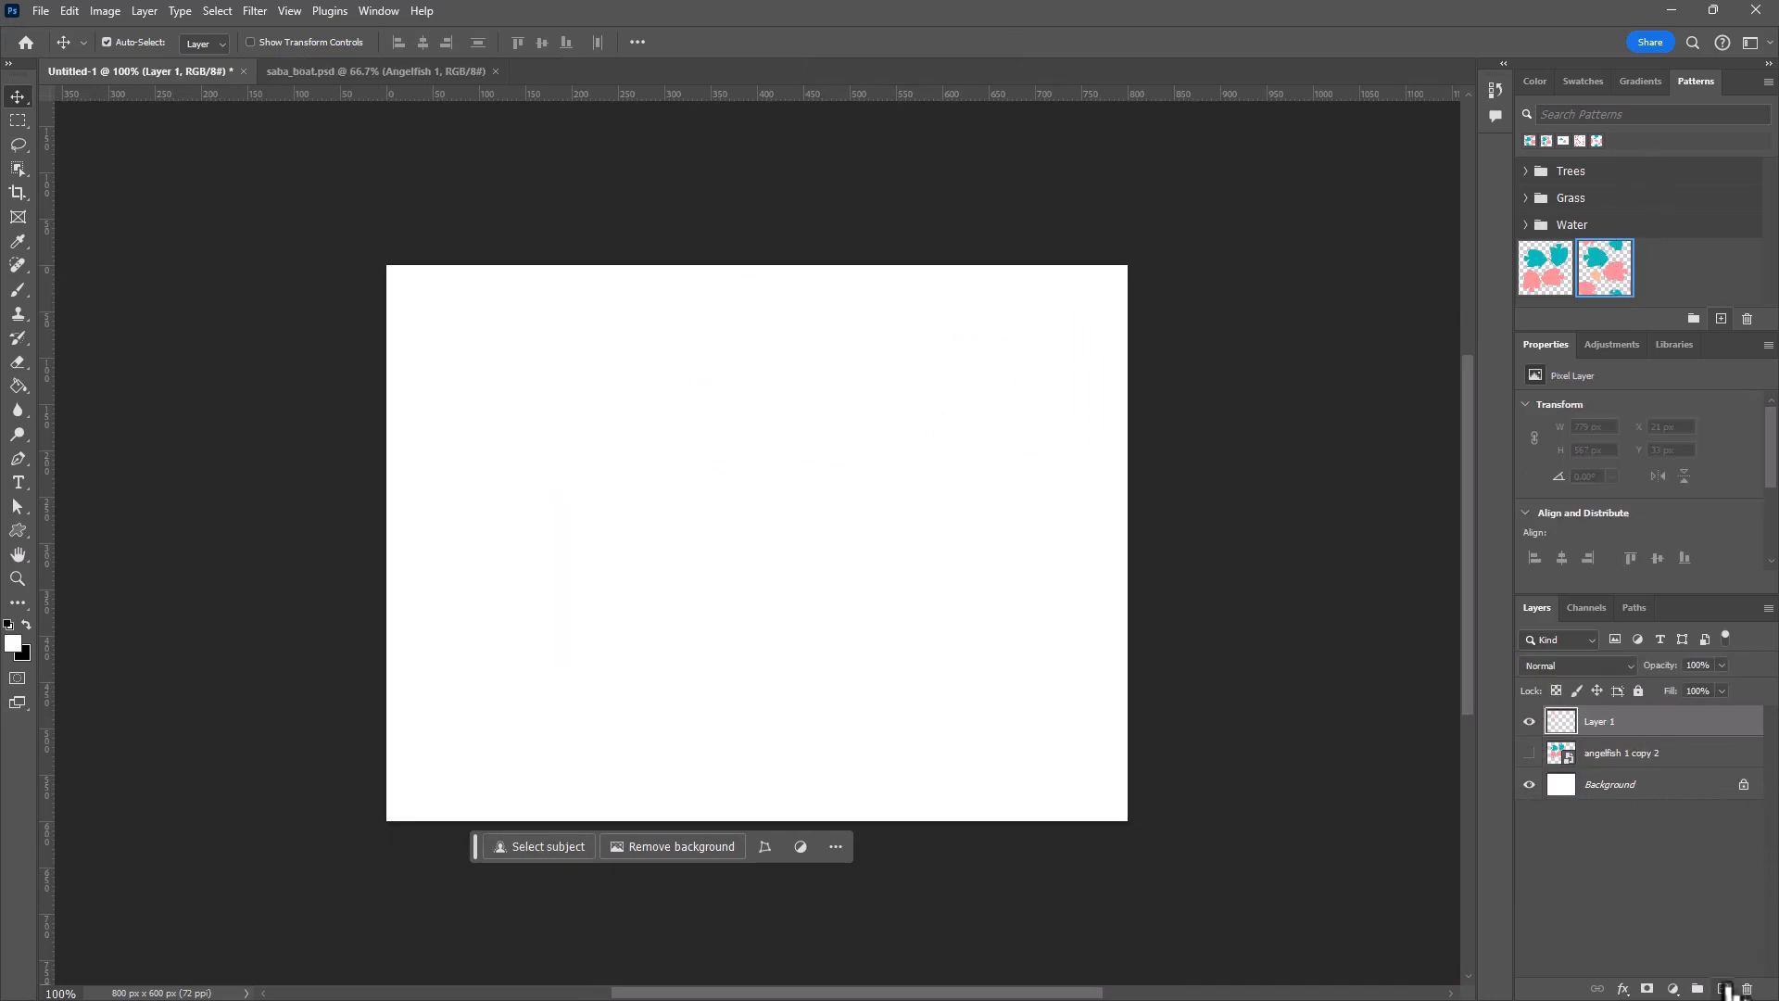
{"action": "left_click", "coordinate": [1608, 270]}
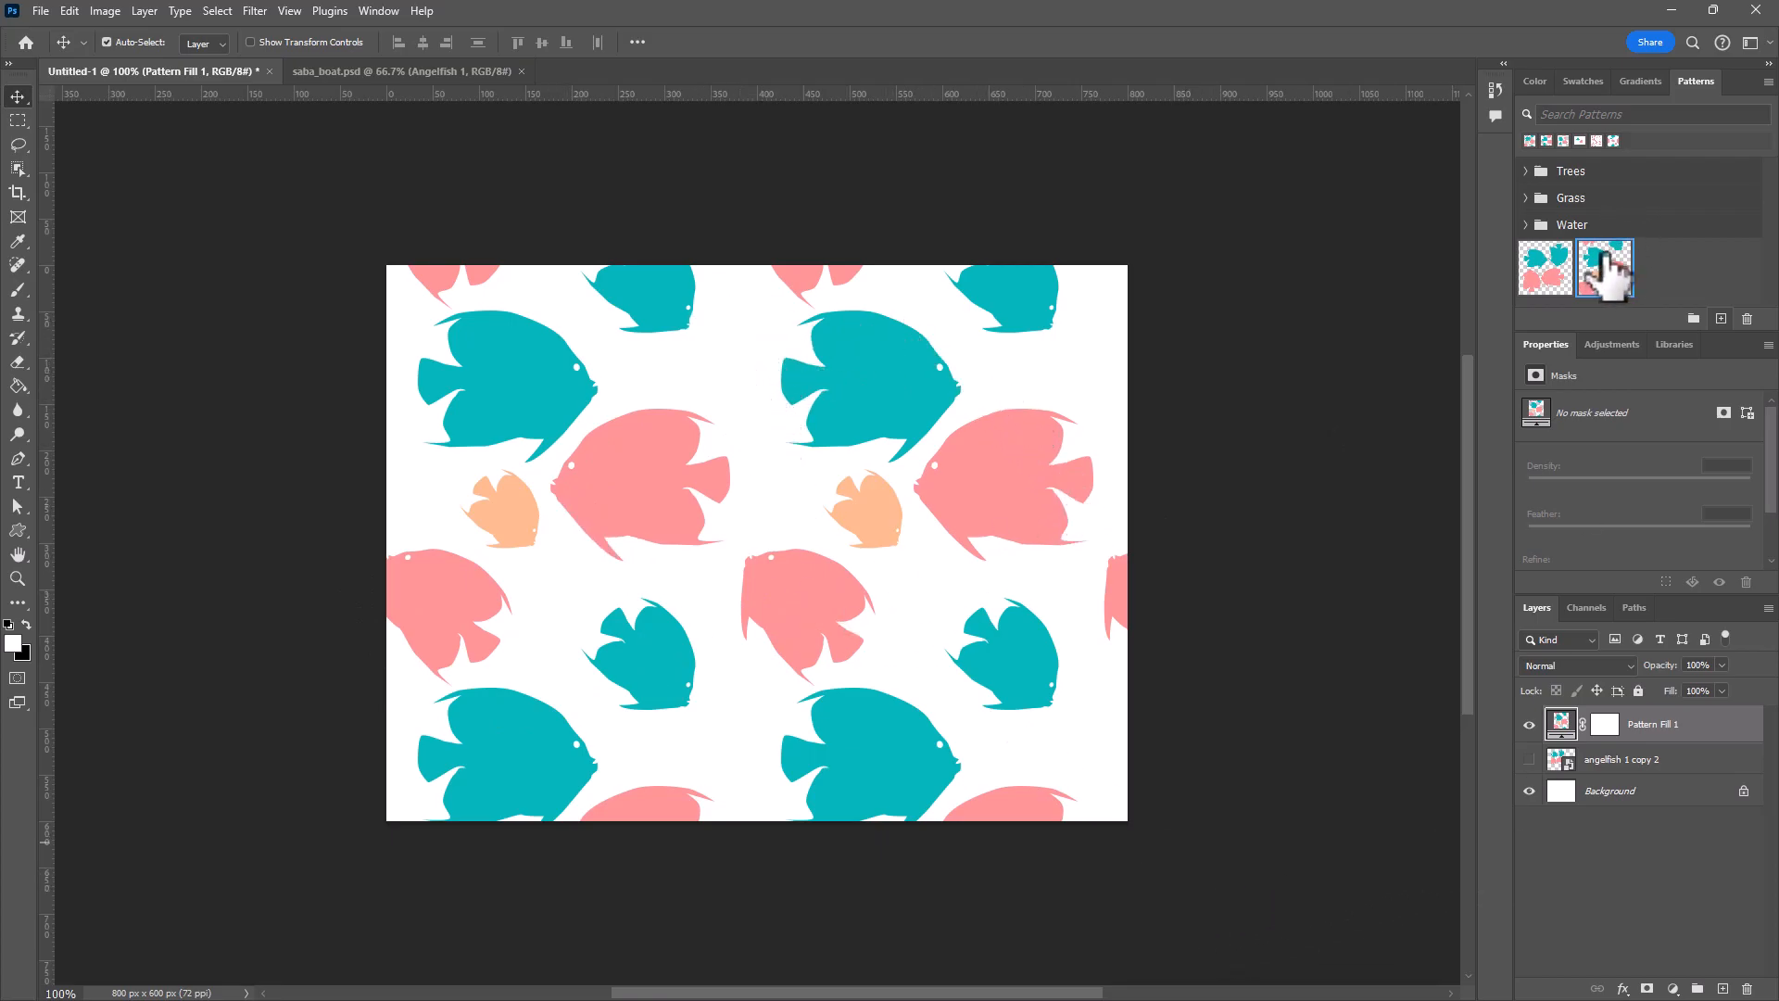
Open the pattern fill layer's settings and set the pattern scale to 50%
{"action": "double_click", "coordinate": [1562, 732]}
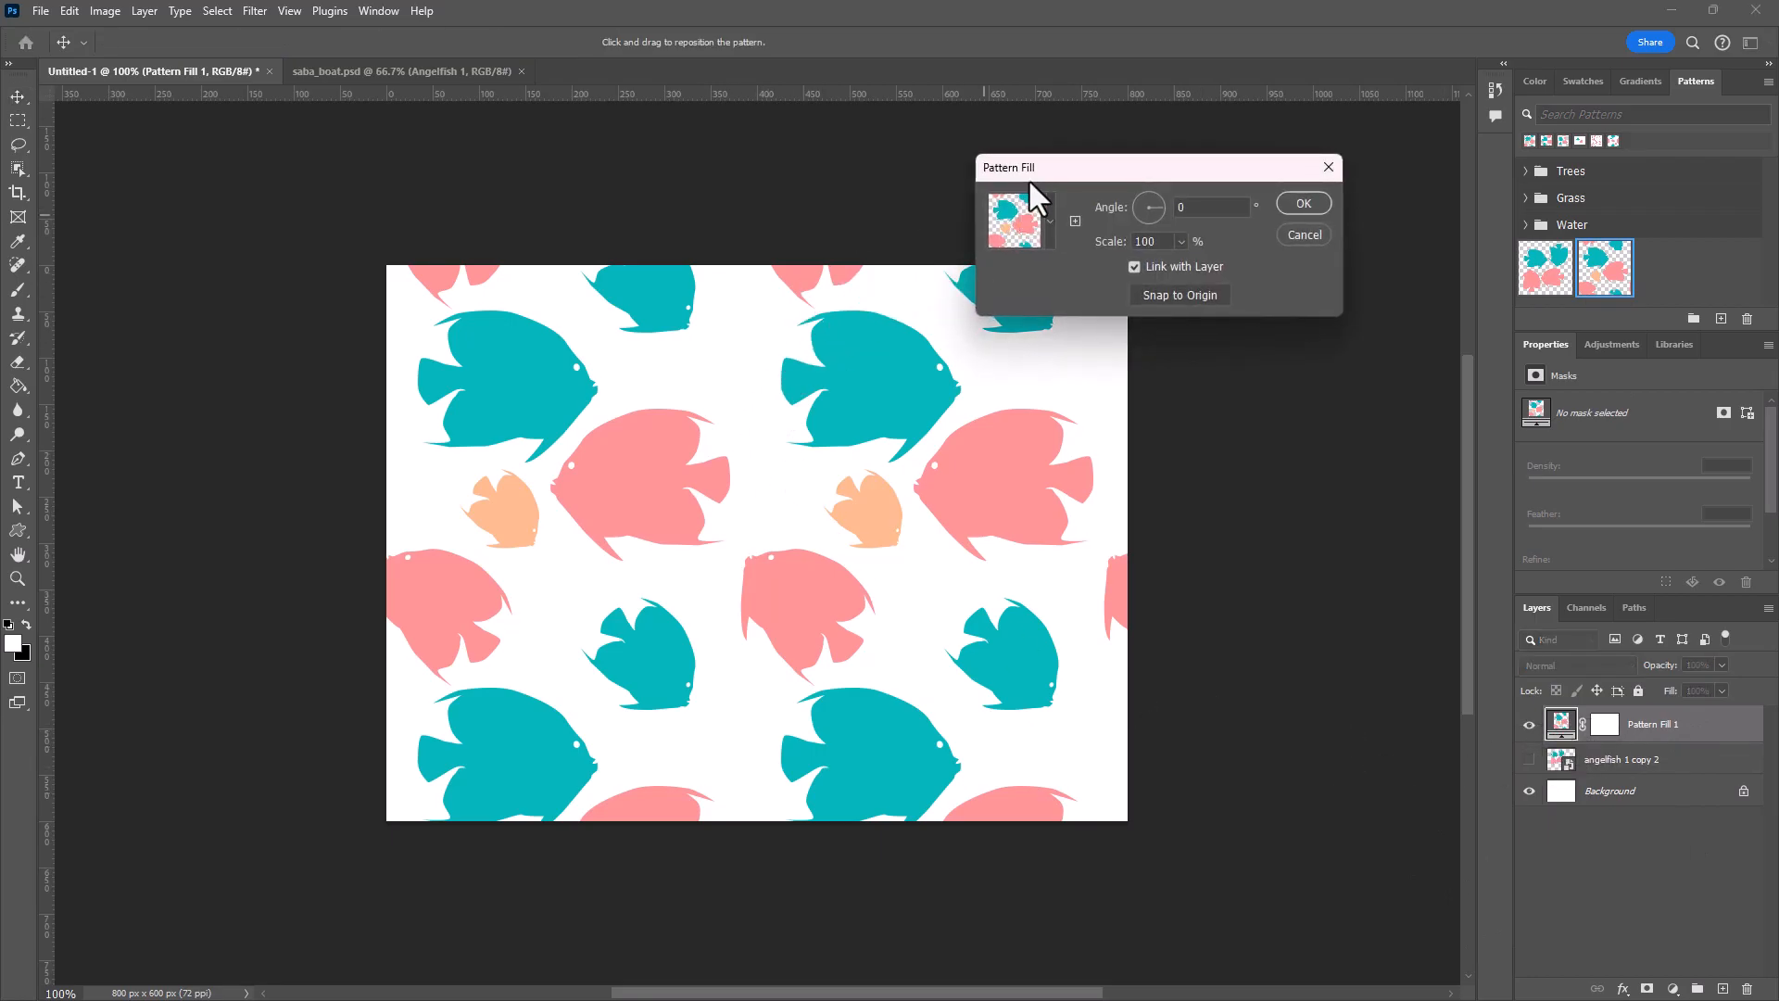
{"action": "mouse_move", "coordinate": [1184, 168]}
{"action": "left_mouse_down"}
{"action": "mouse_move", "coordinate": [1290, 377]}
{"action": "mouse_move", "coordinate": [1208, 163]}
{"action": "left_mouse_up"}
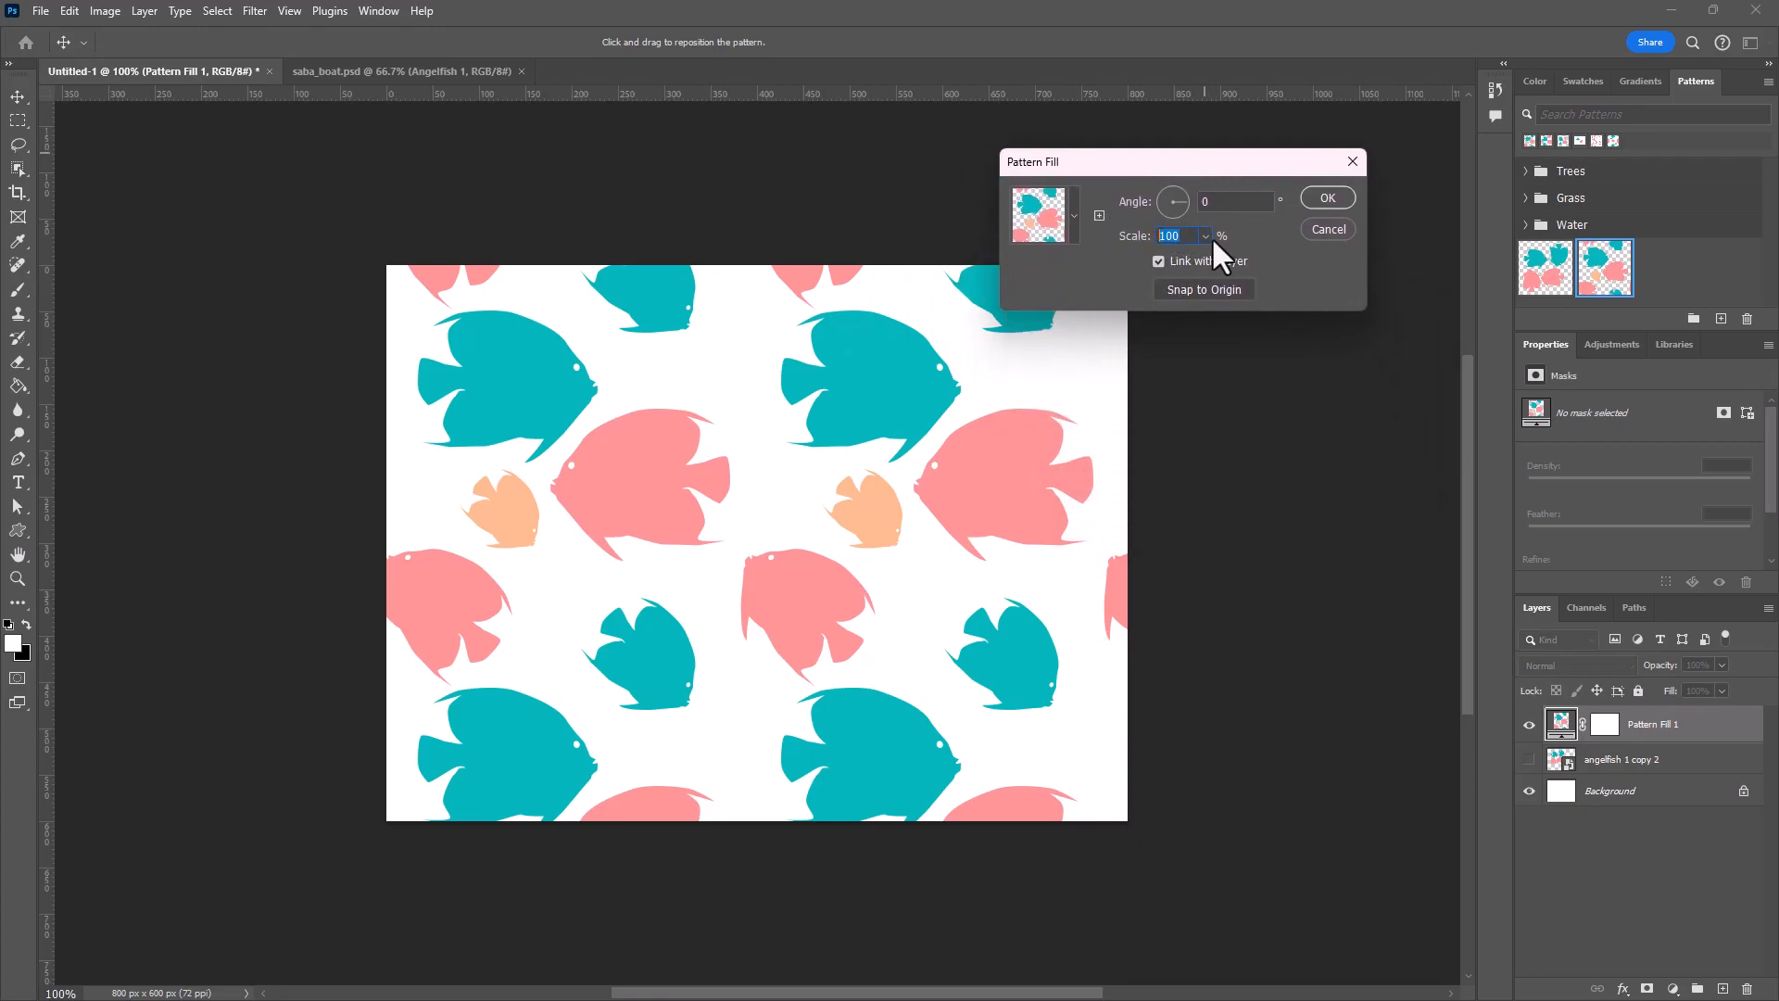
{"action": "type", "text": "50"}
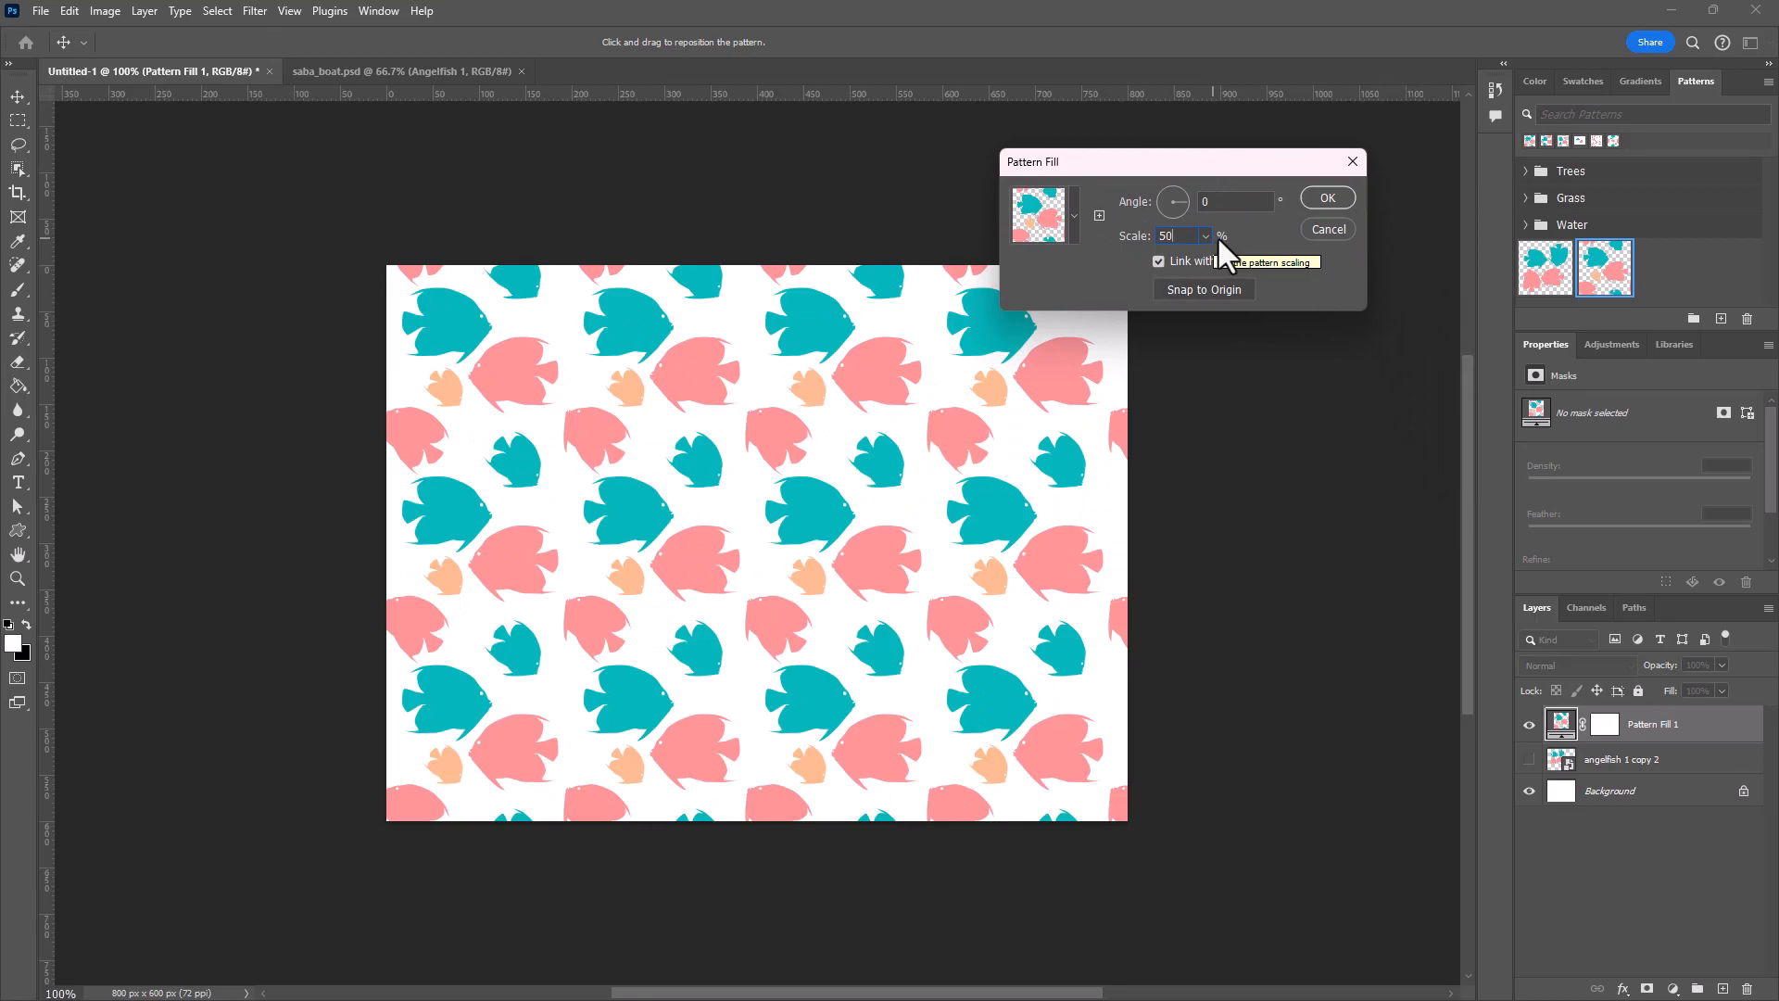
Try several rotations of the pattern fill, settling on an angle of about 37.83°
{"action": "left_click", "coordinate": [1181, 193]}
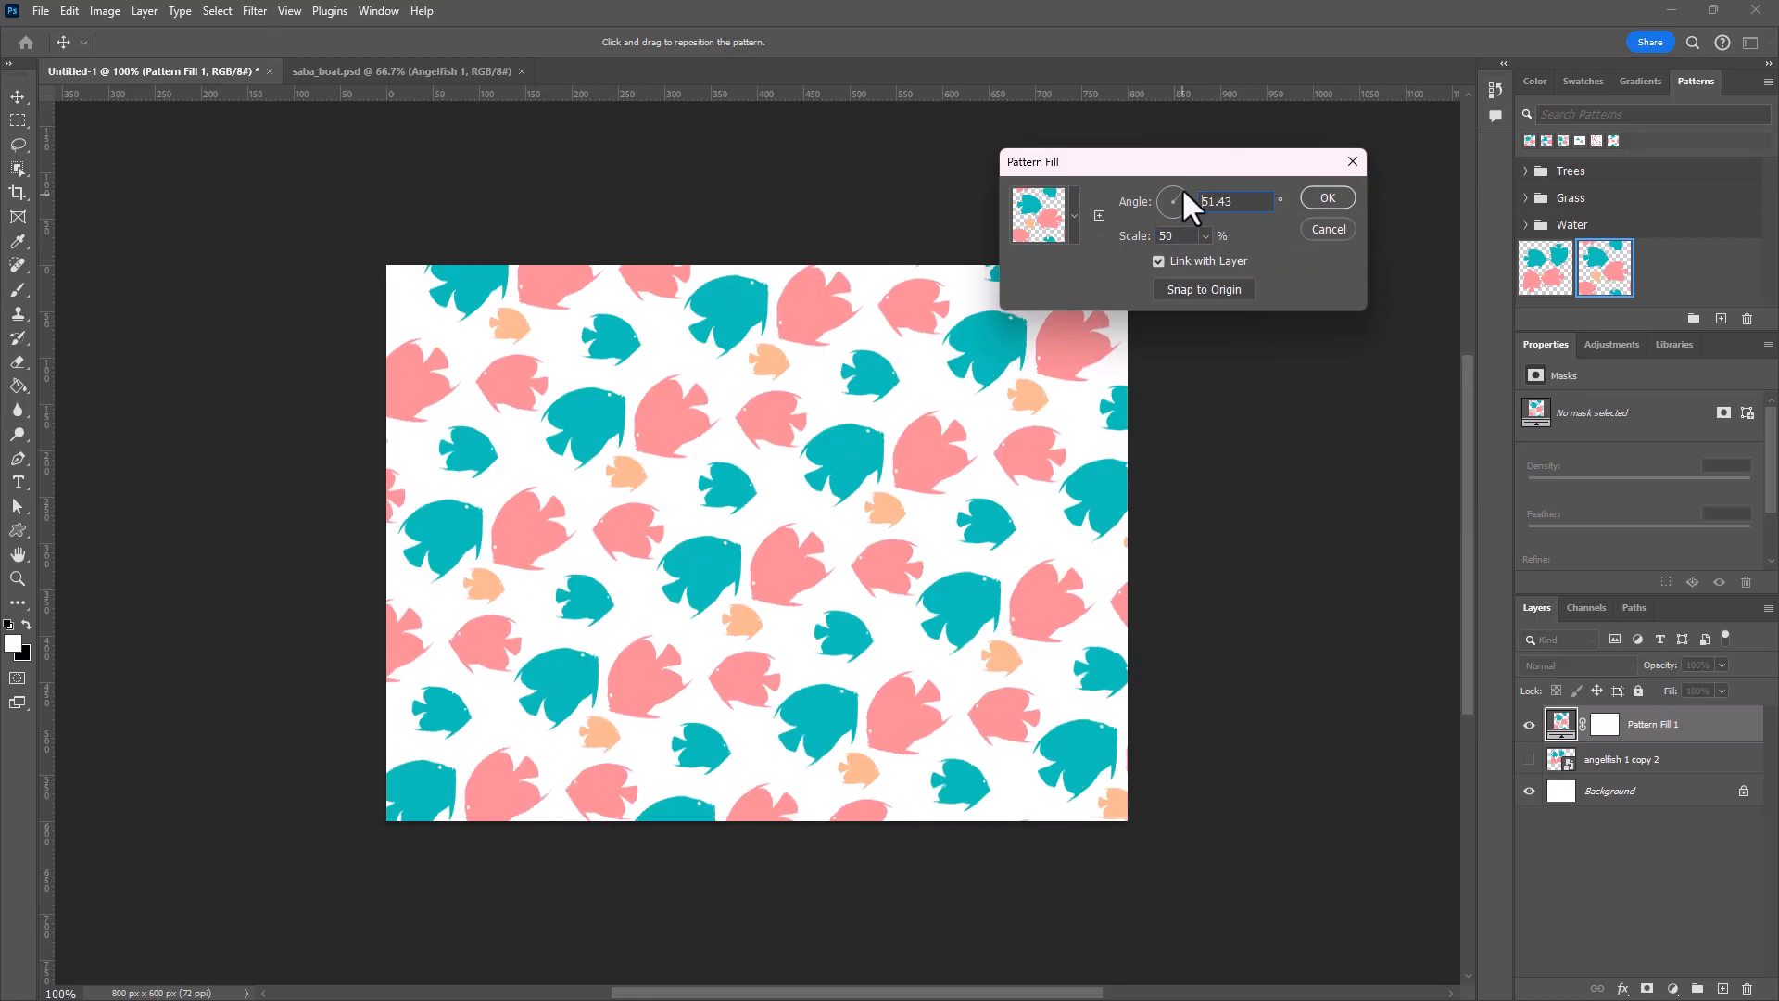
{"action": "left_click", "coordinate": [1183, 191]}
{"action": "left_click", "coordinate": [1190, 199]}
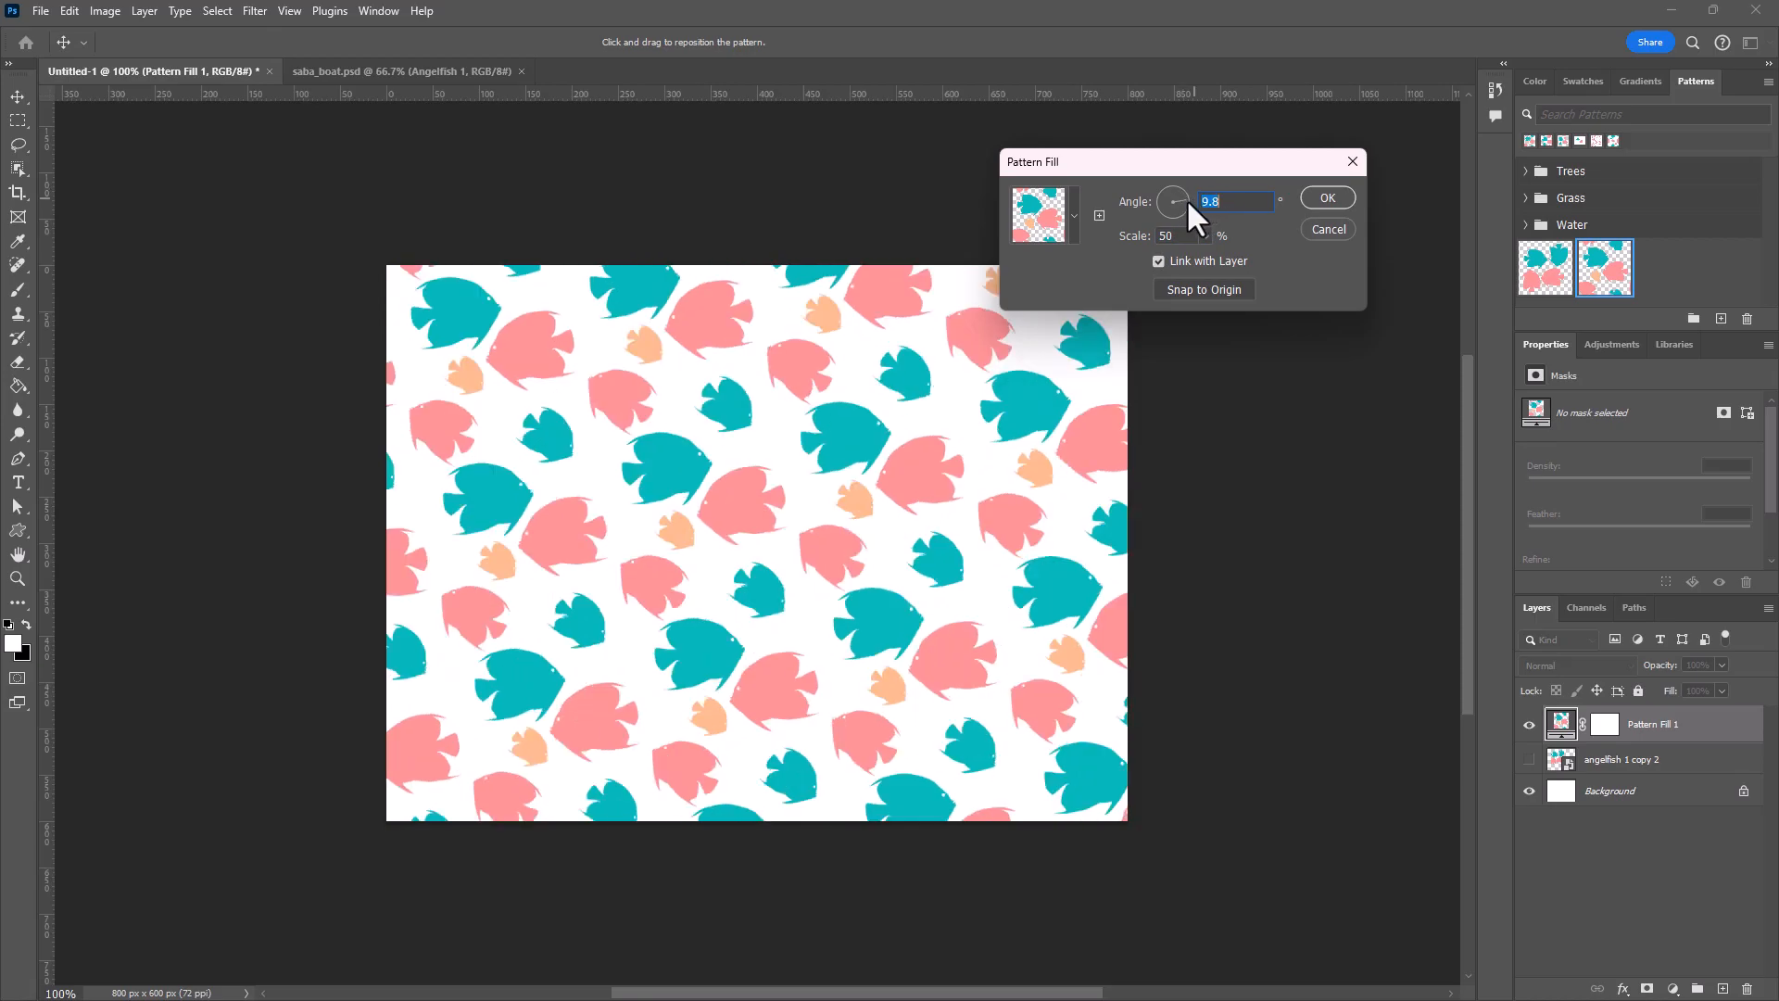
{"action": "left_click", "coordinate": [1185, 192]}
Reduce the pattern fill's scale to 30% and apply the settings
{"action": "left_click_drag", "start_coordinate": [1187, 238], "coordinate": [1158, 232]}
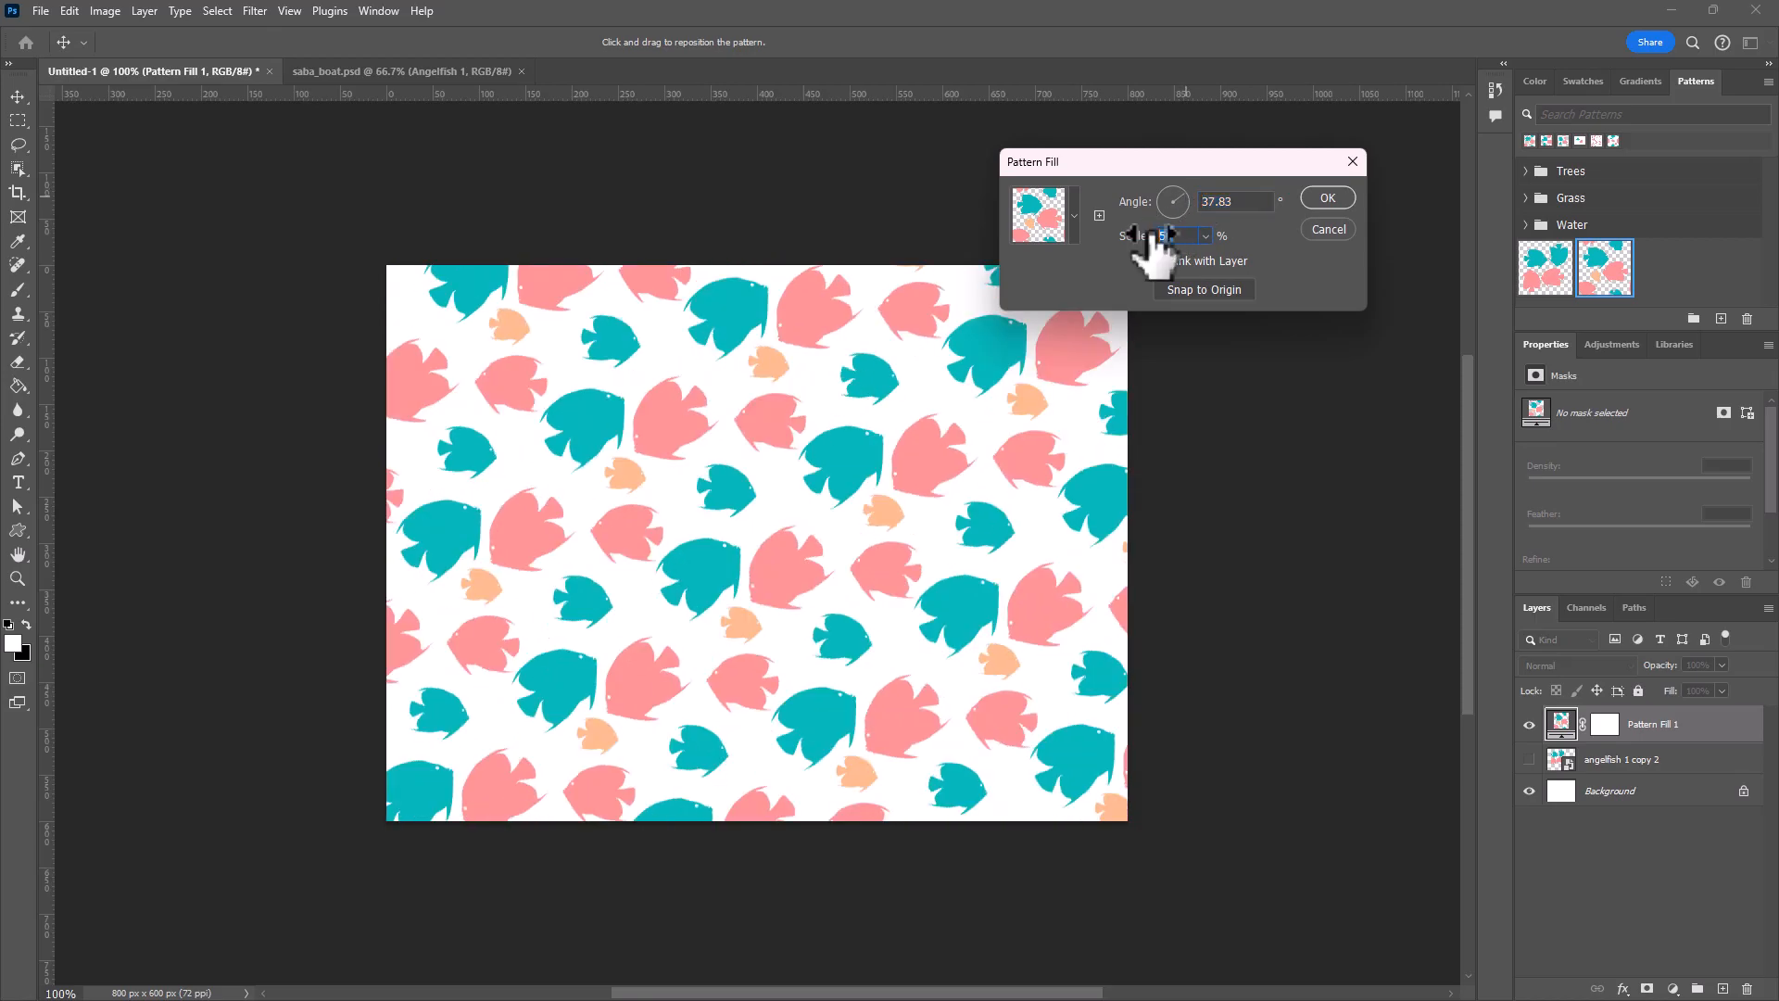
{"action": "type", "text": "30"}
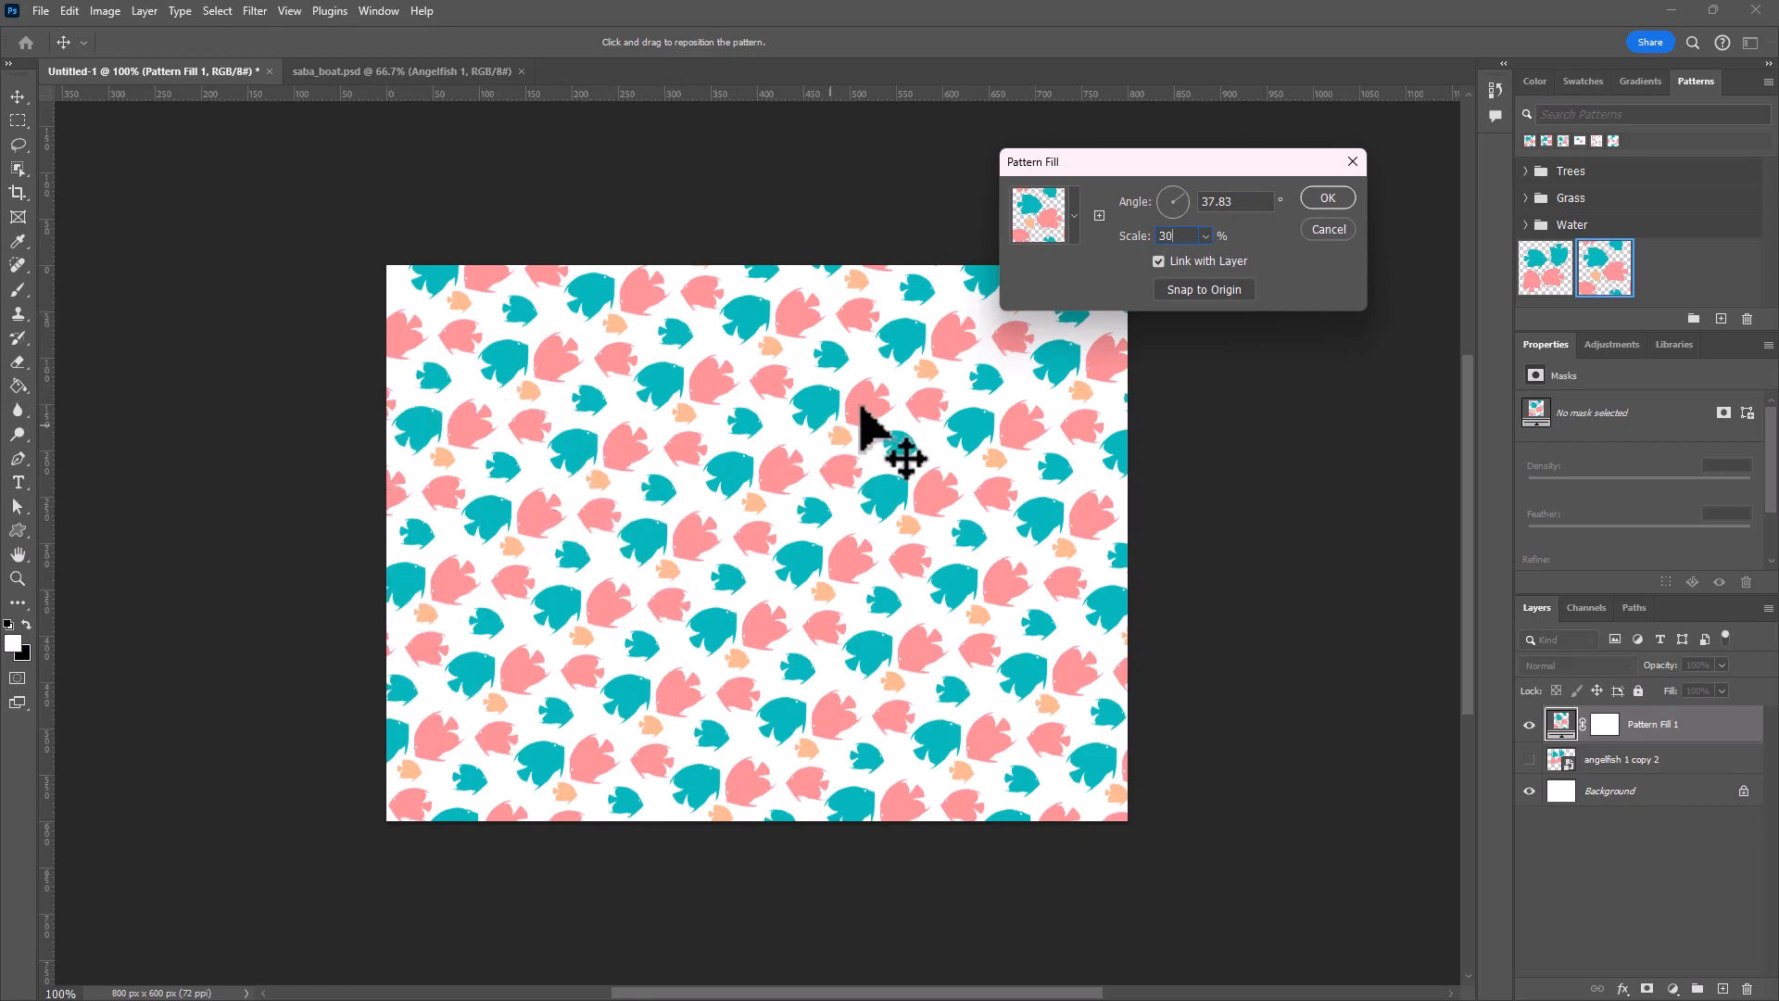
{"action": "left_click", "coordinate": [1330, 197]}
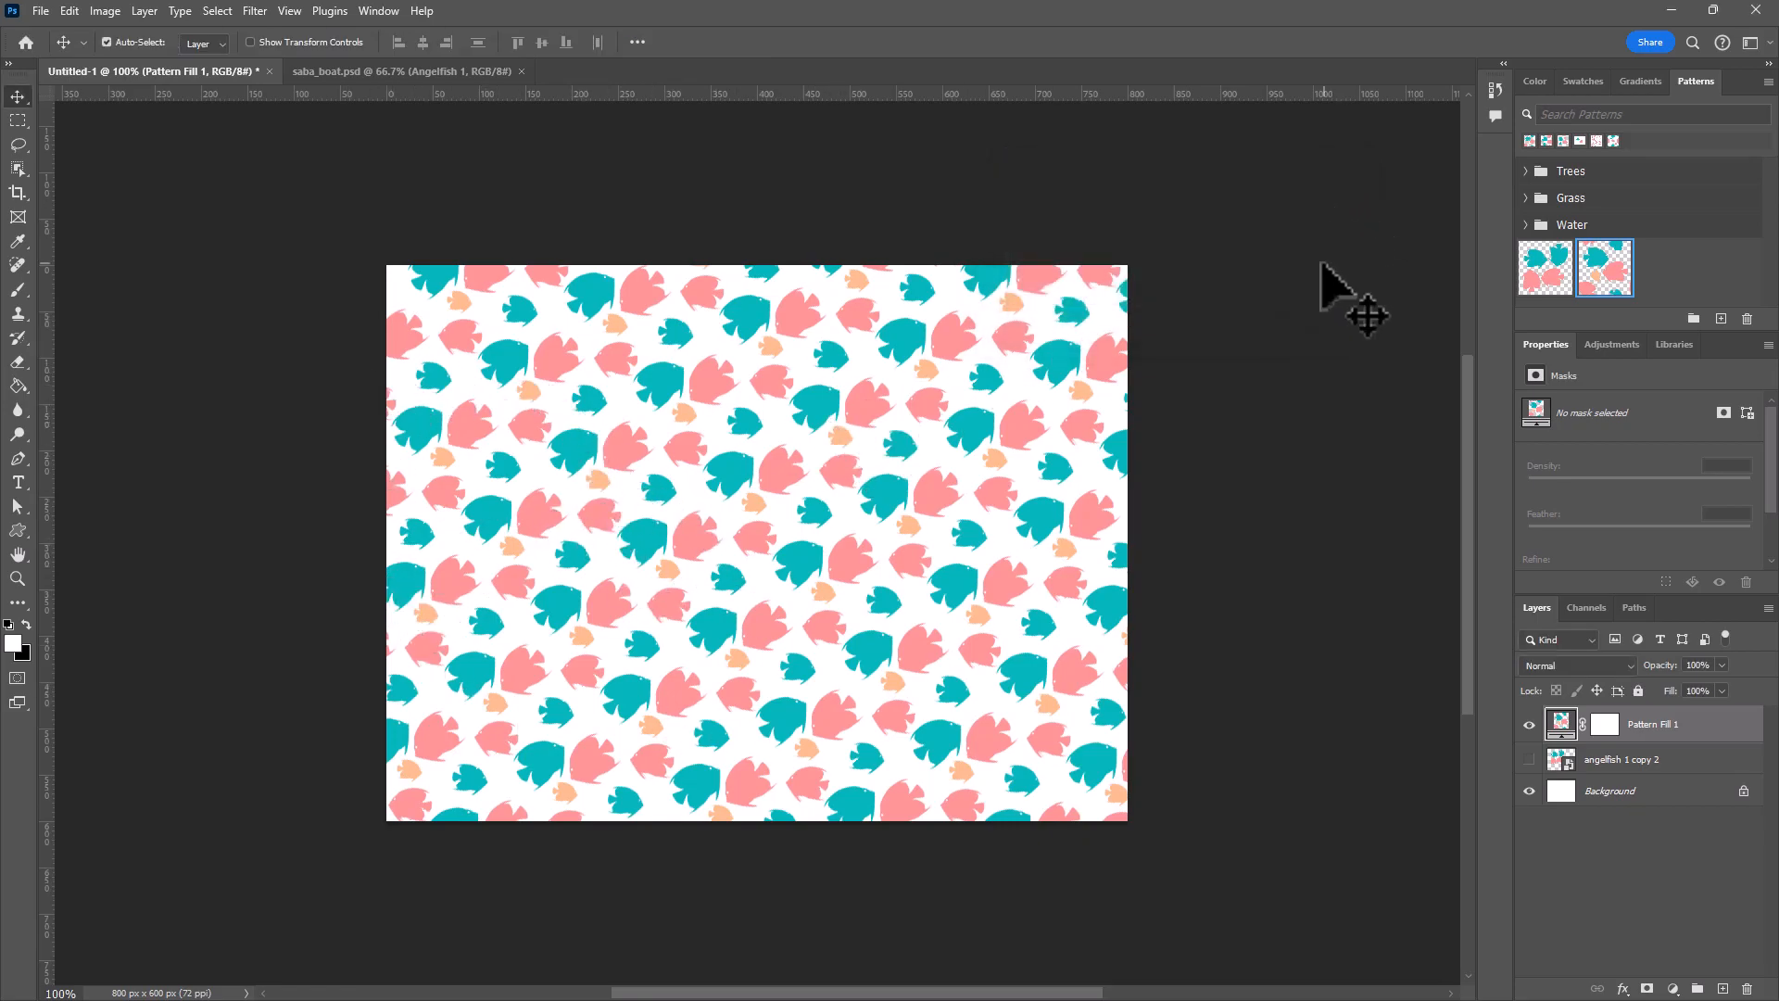